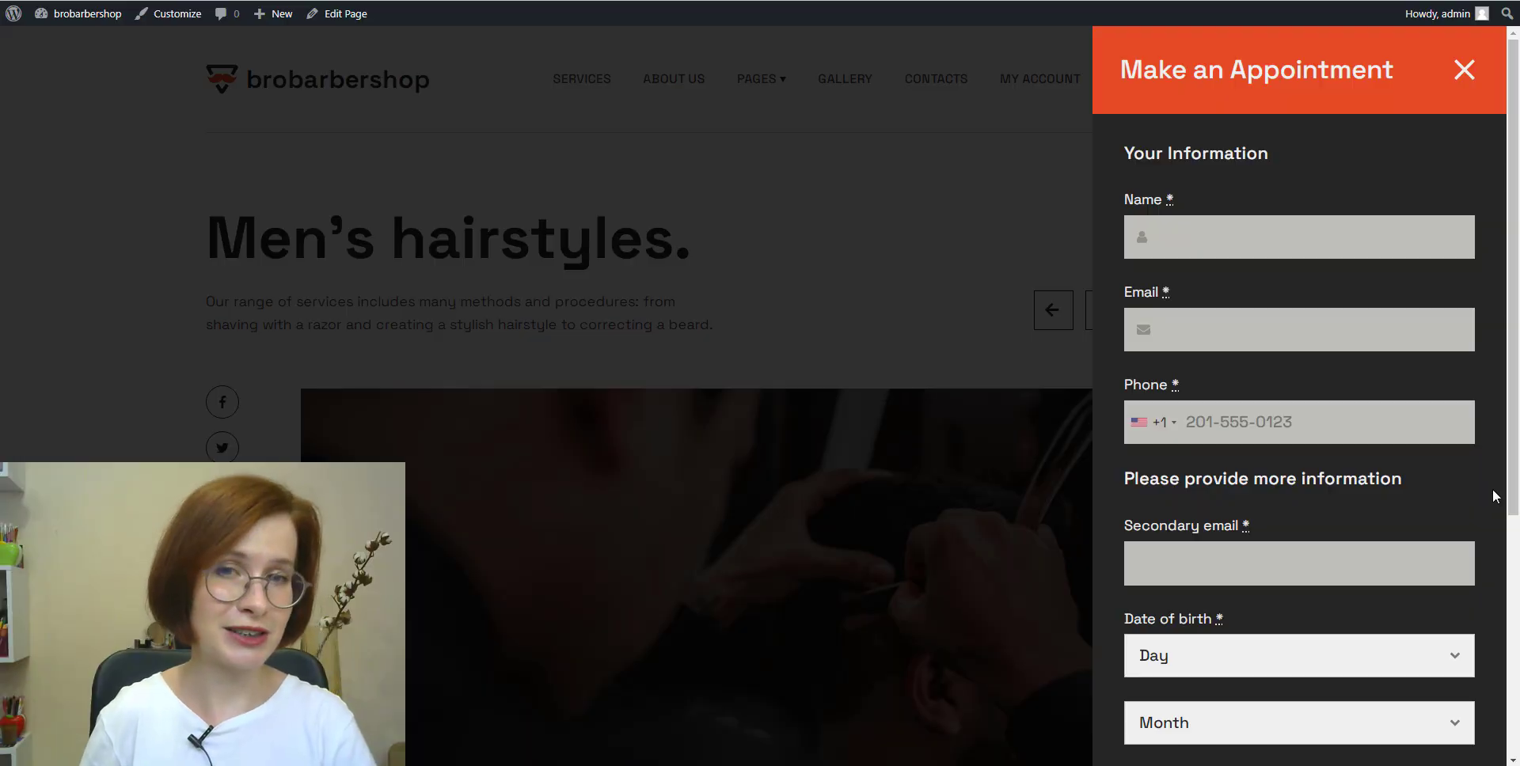
Review the customer information fields of the appointment form and choose Express scalp massage as the free add-on service.
{"action": "scroll", "coordinate": [1495, 497], "scroll_direction": "down", "scroll_amount": 1}
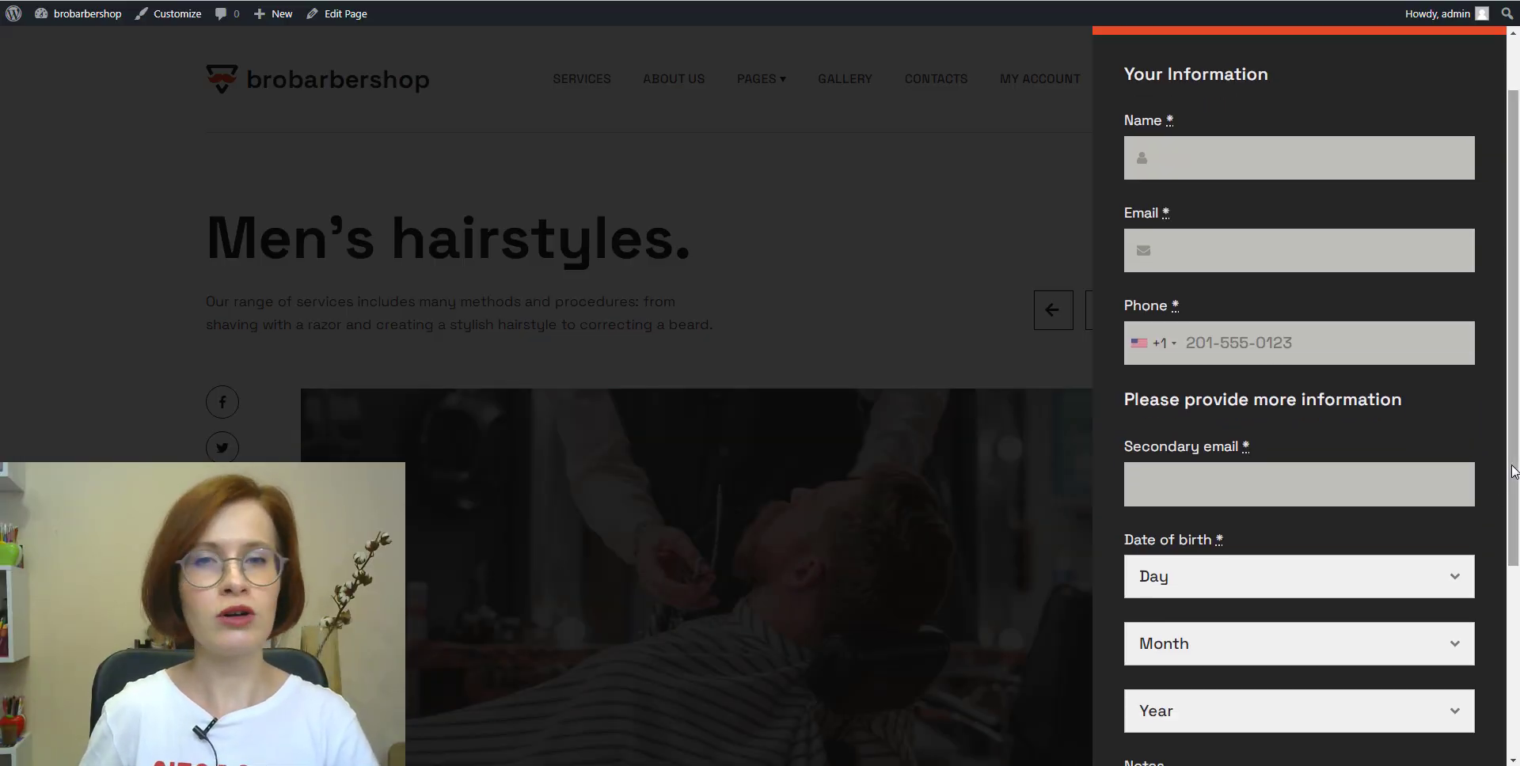
{"action": "scroll", "coordinate": [1508, 491], "scroll_direction": "down", "scroll_amount": 1}
{"action": "left_click_drag", "start_coordinate": [1516, 487], "coordinate": [1517, 518]}
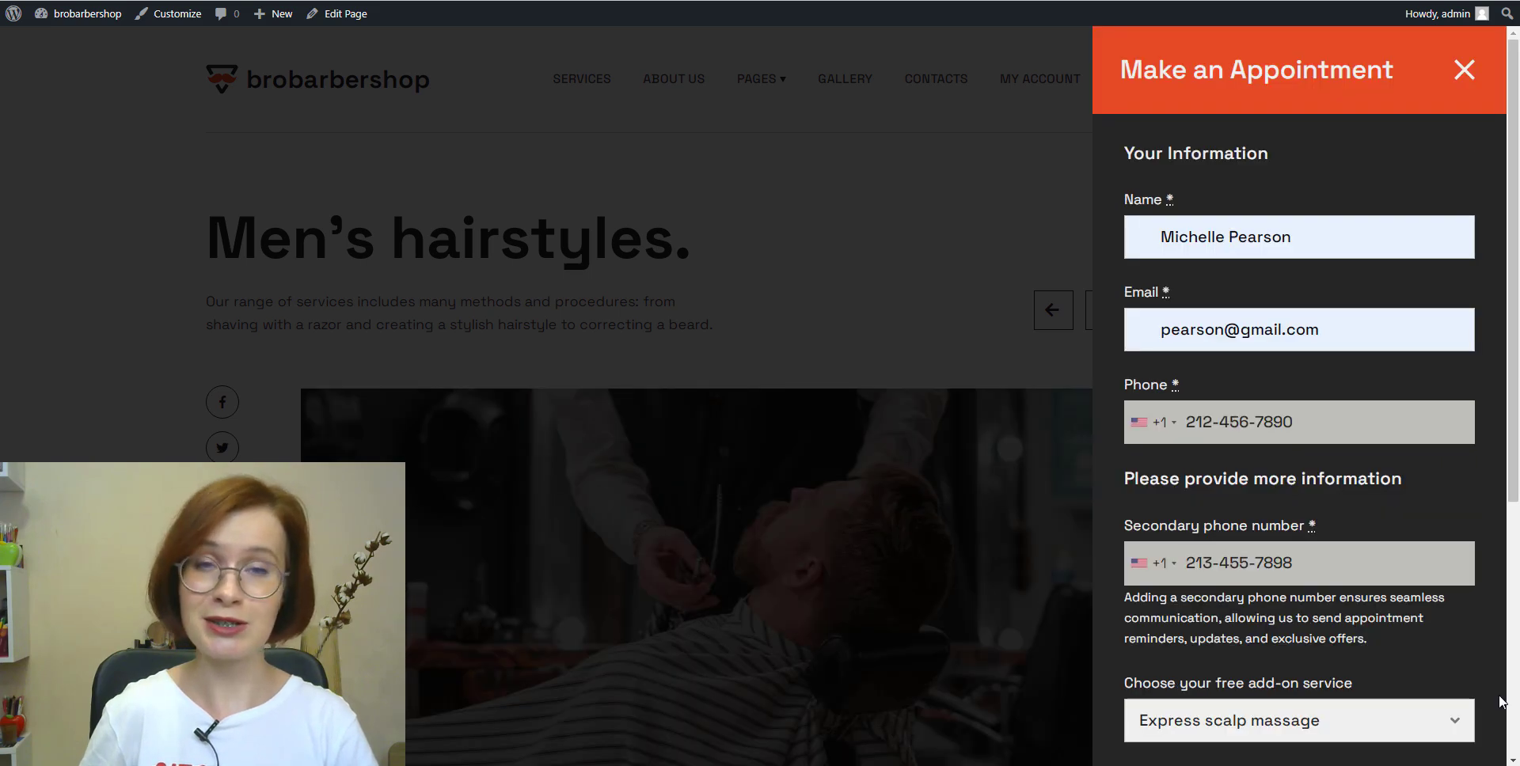
{"action": "scroll", "coordinate": [1503, 701], "scroll_direction": "down", "scroll_amount": 5}
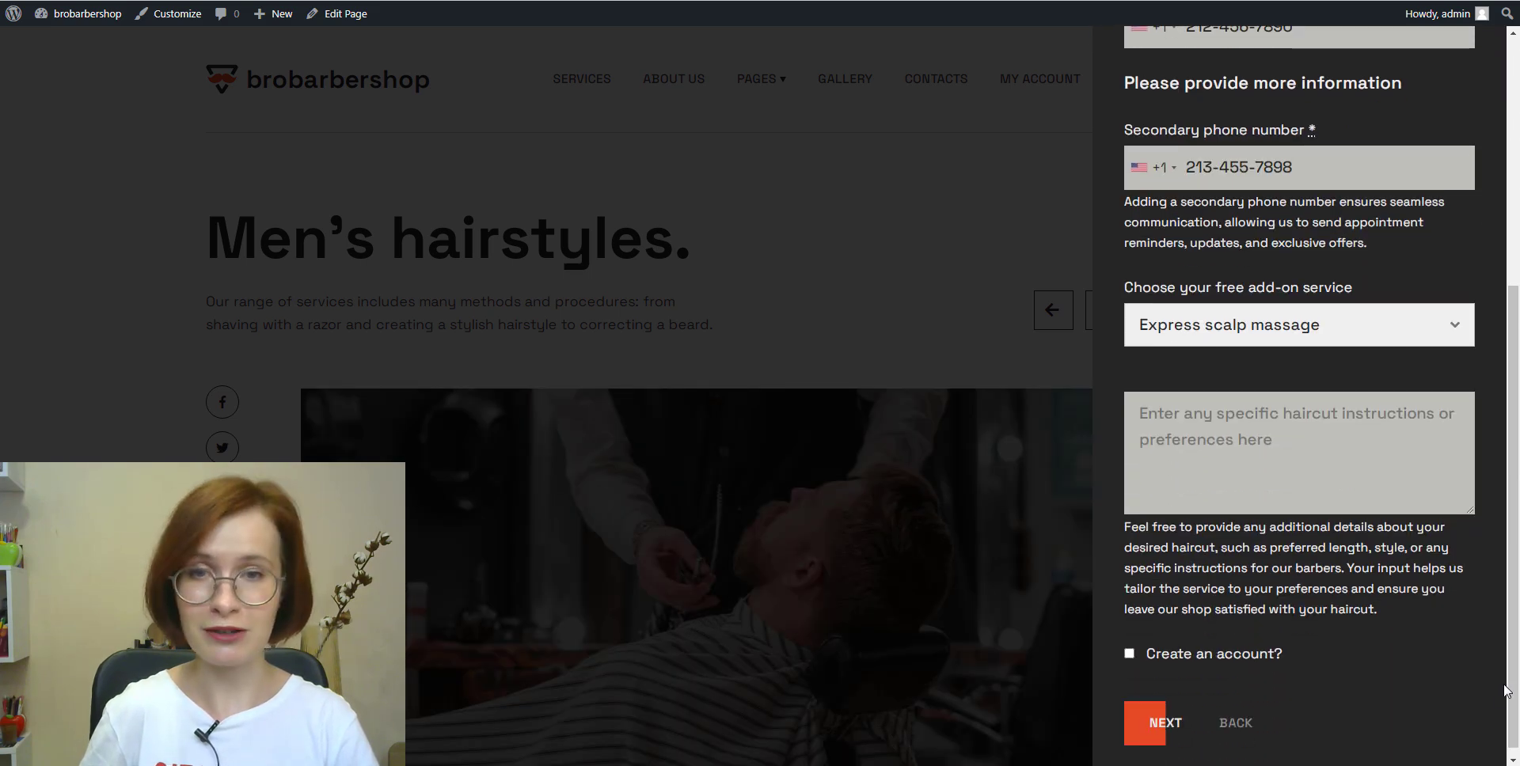
{"action": "left_click", "coordinate": [1455, 326]}
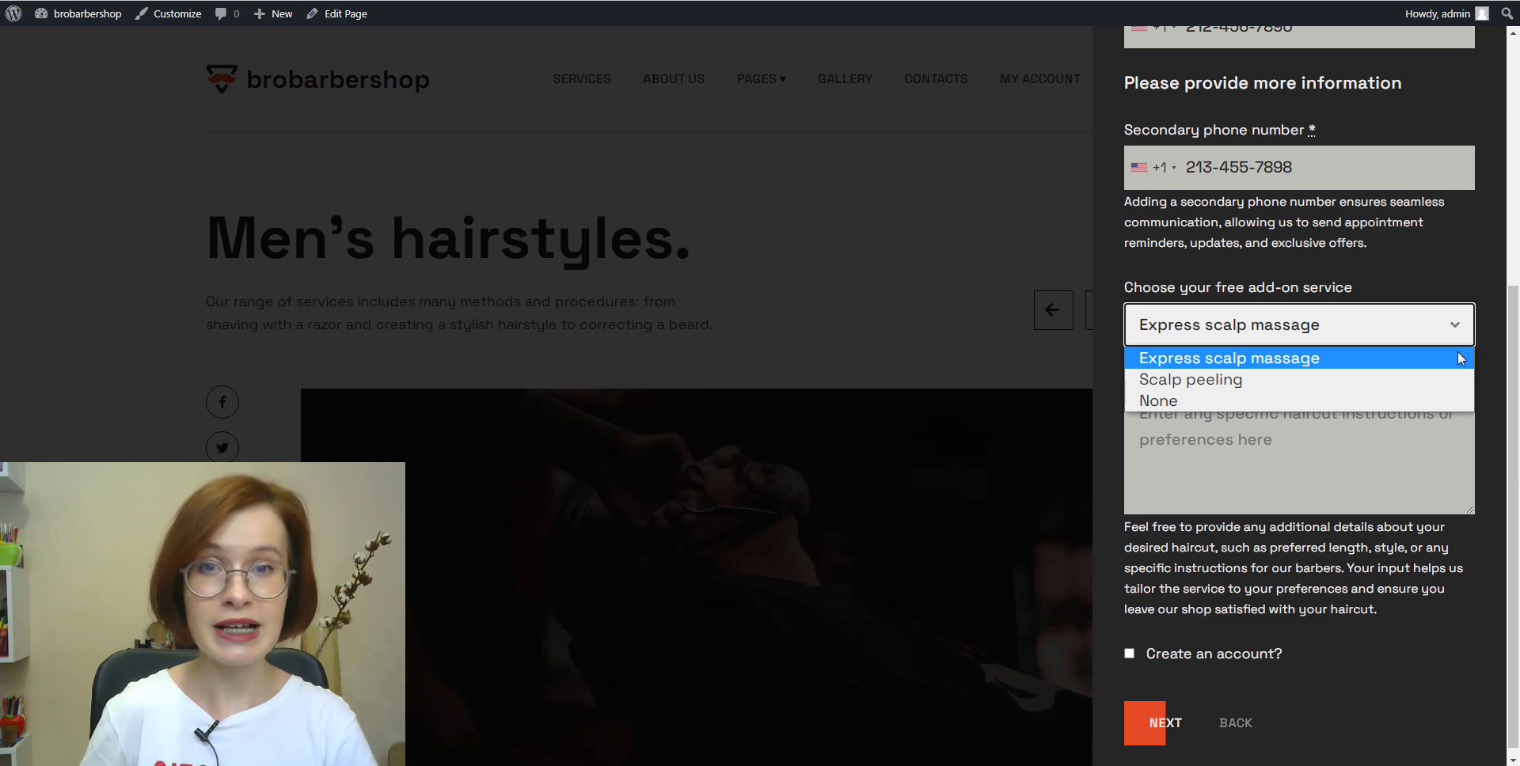
{"action": "left_click", "coordinate": [1457, 353]}
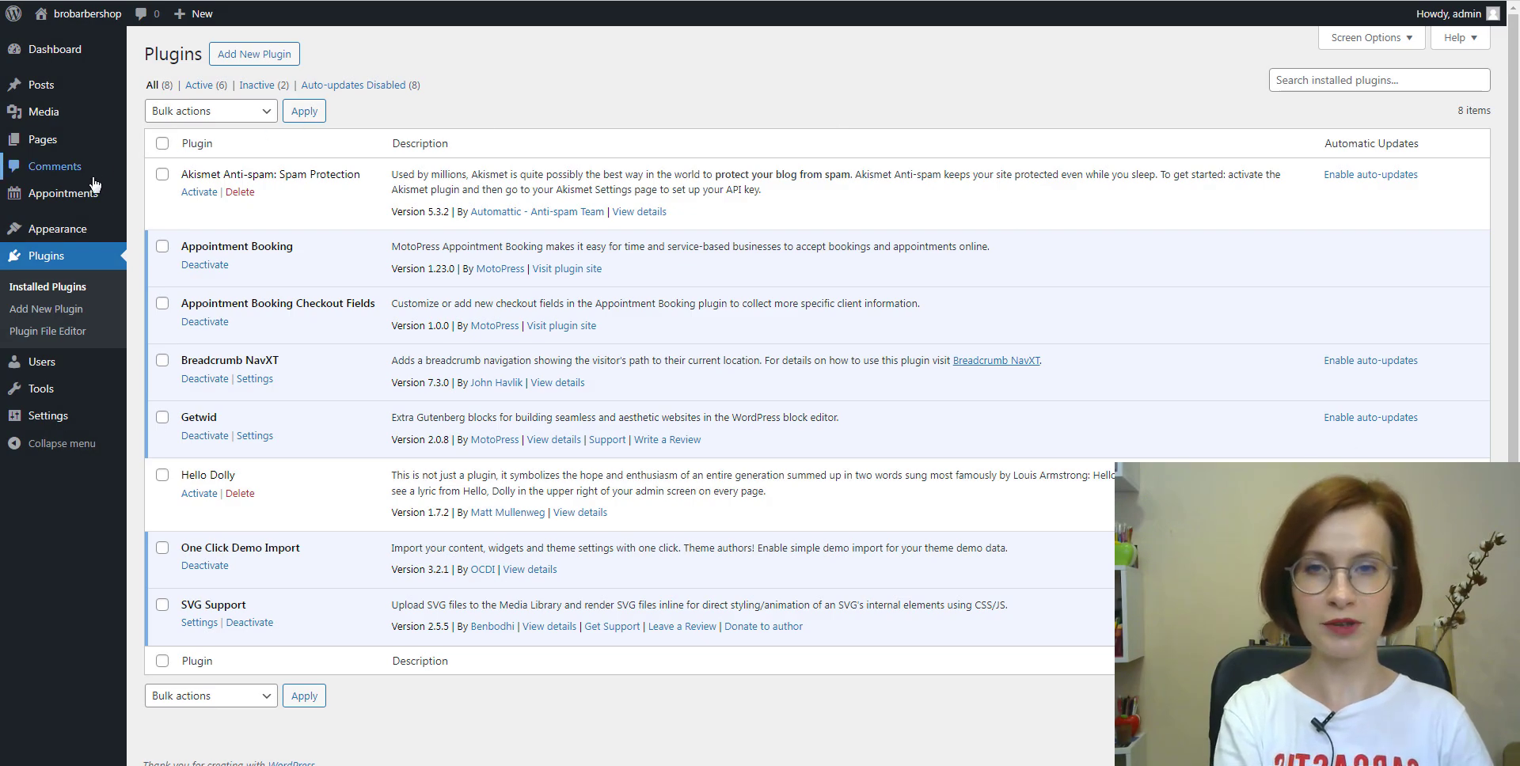
Open the Appointments checkout fields list and review the parameters of the Email field.
{"action": "mouse_move", "coordinate": [61, 198]}
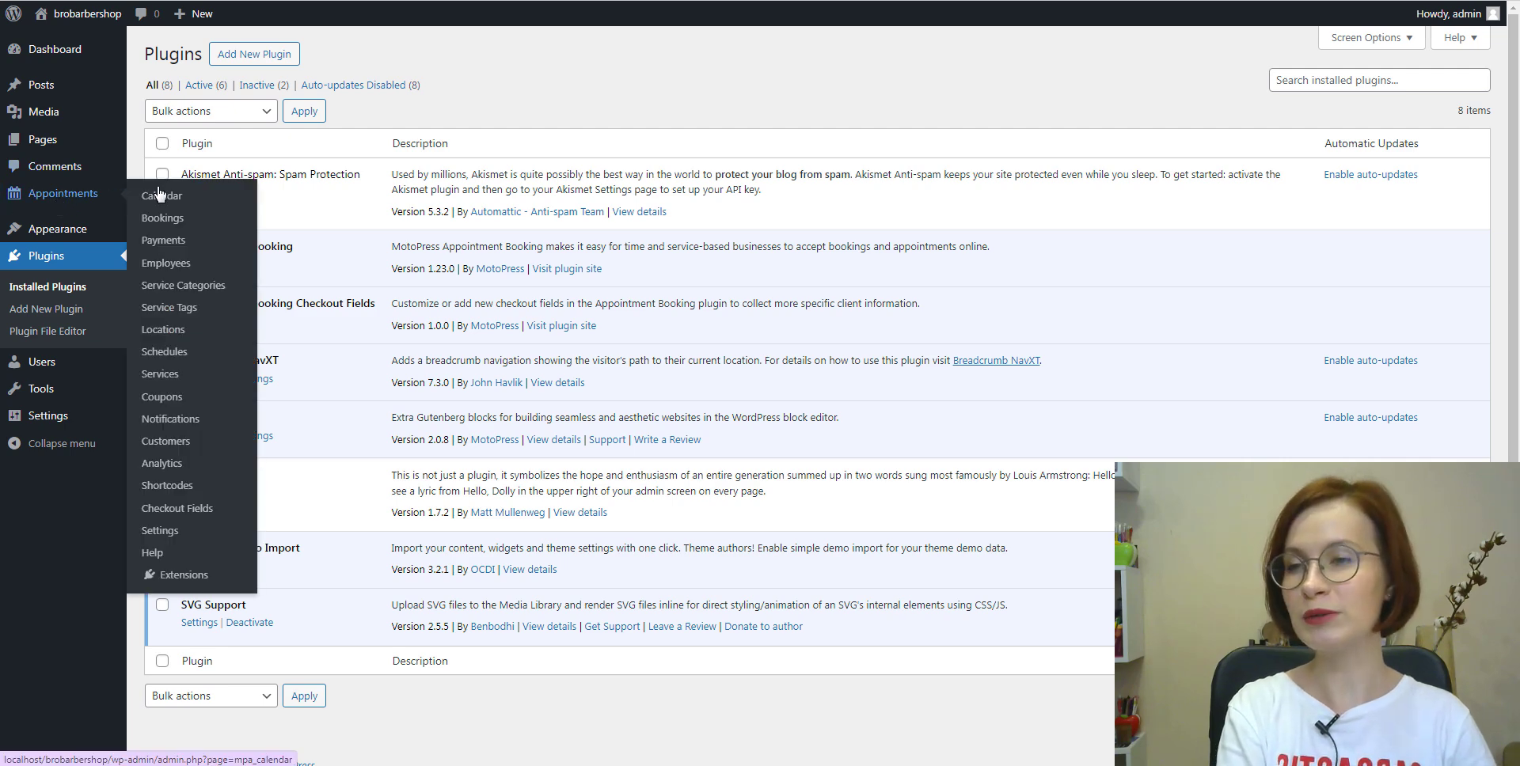
{"action": "left_click", "coordinate": [152, 509]}
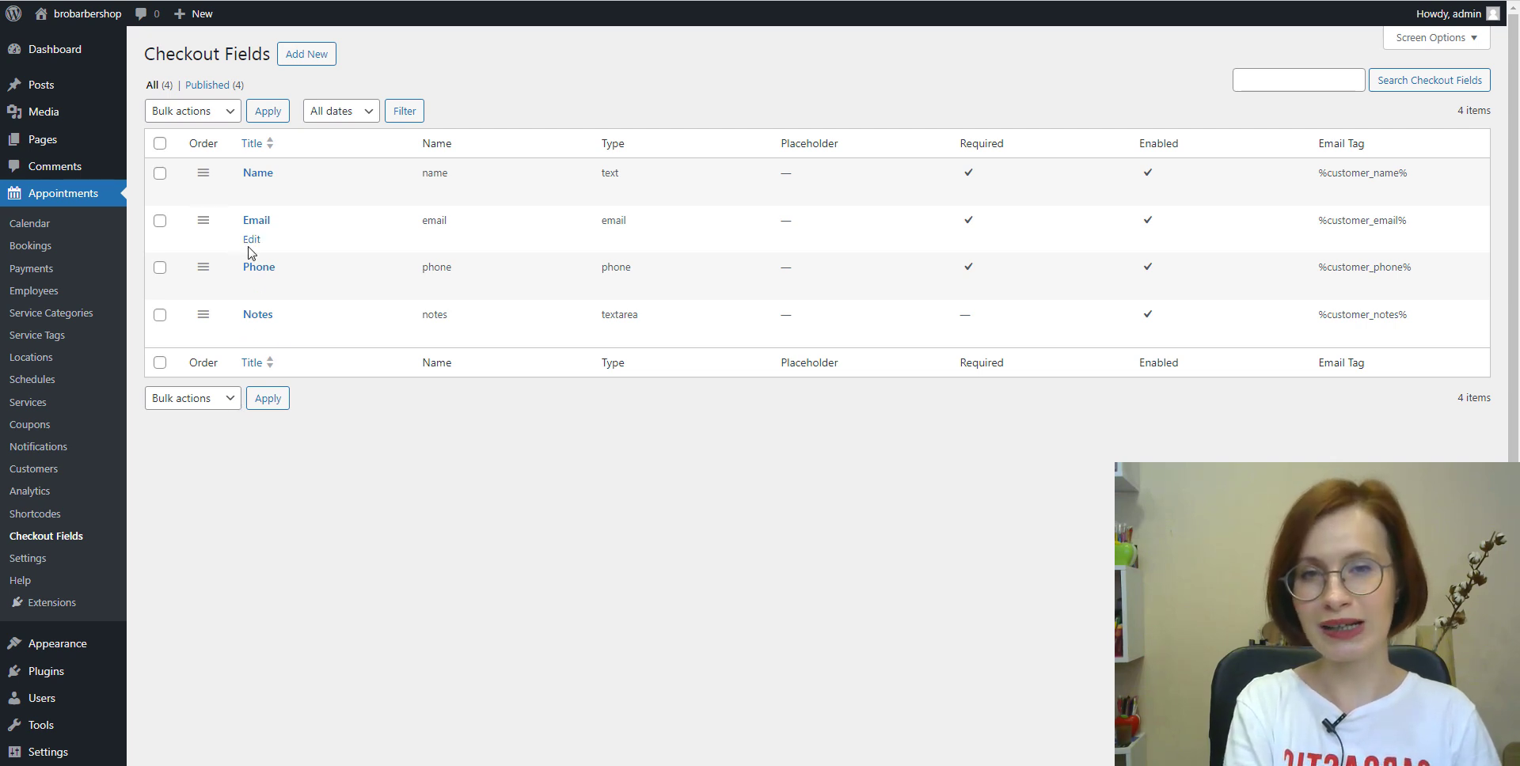
{"action": "left_click", "coordinate": [251, 241]}
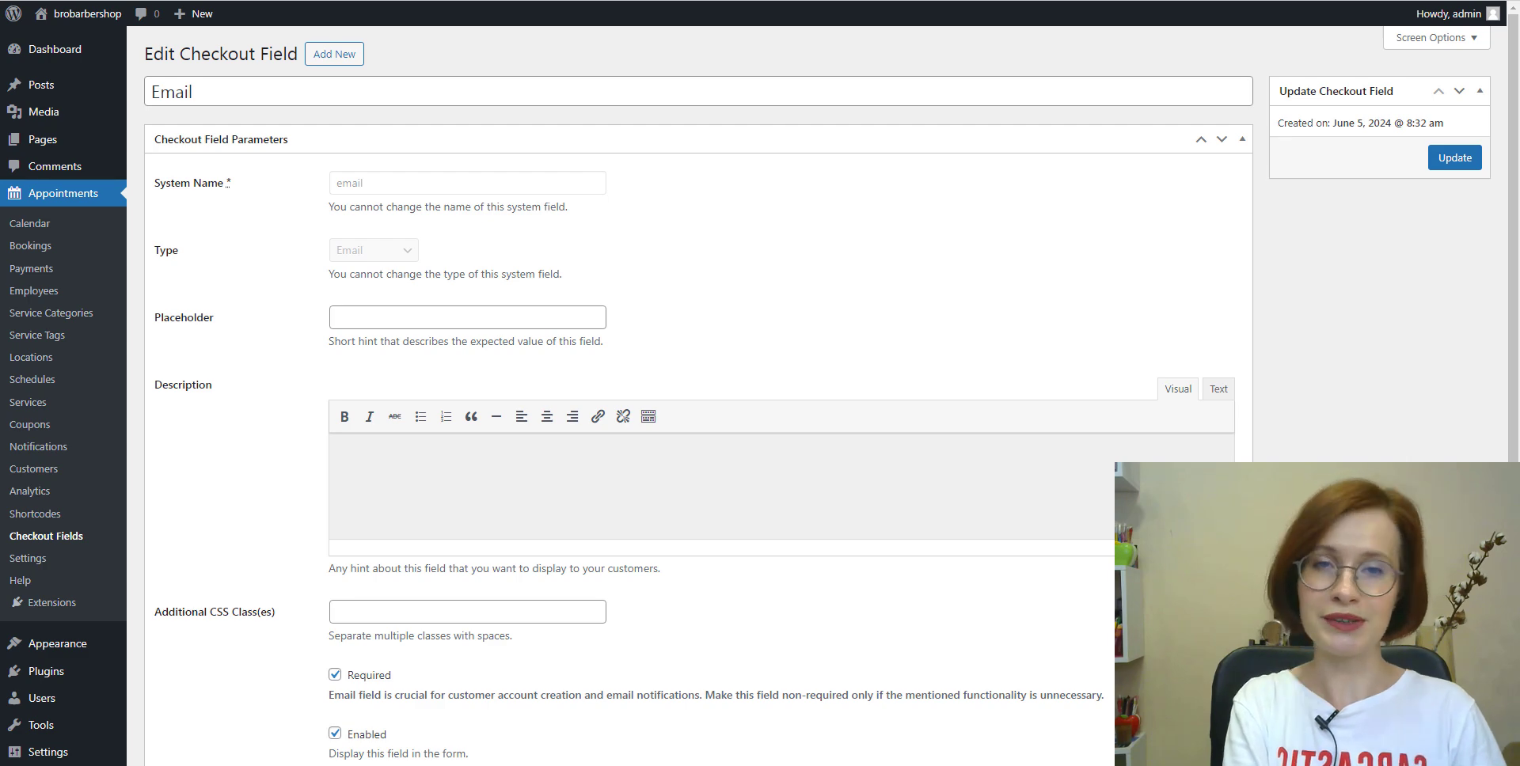
{"action": "scroll", "coordinate": [689, 396], "scroll_direction": "down", "scroll_amount": 1}
{"action": "scroll", "coordinate": [689, 396], "scroll_direction": "up", "scroll_amount": 1}
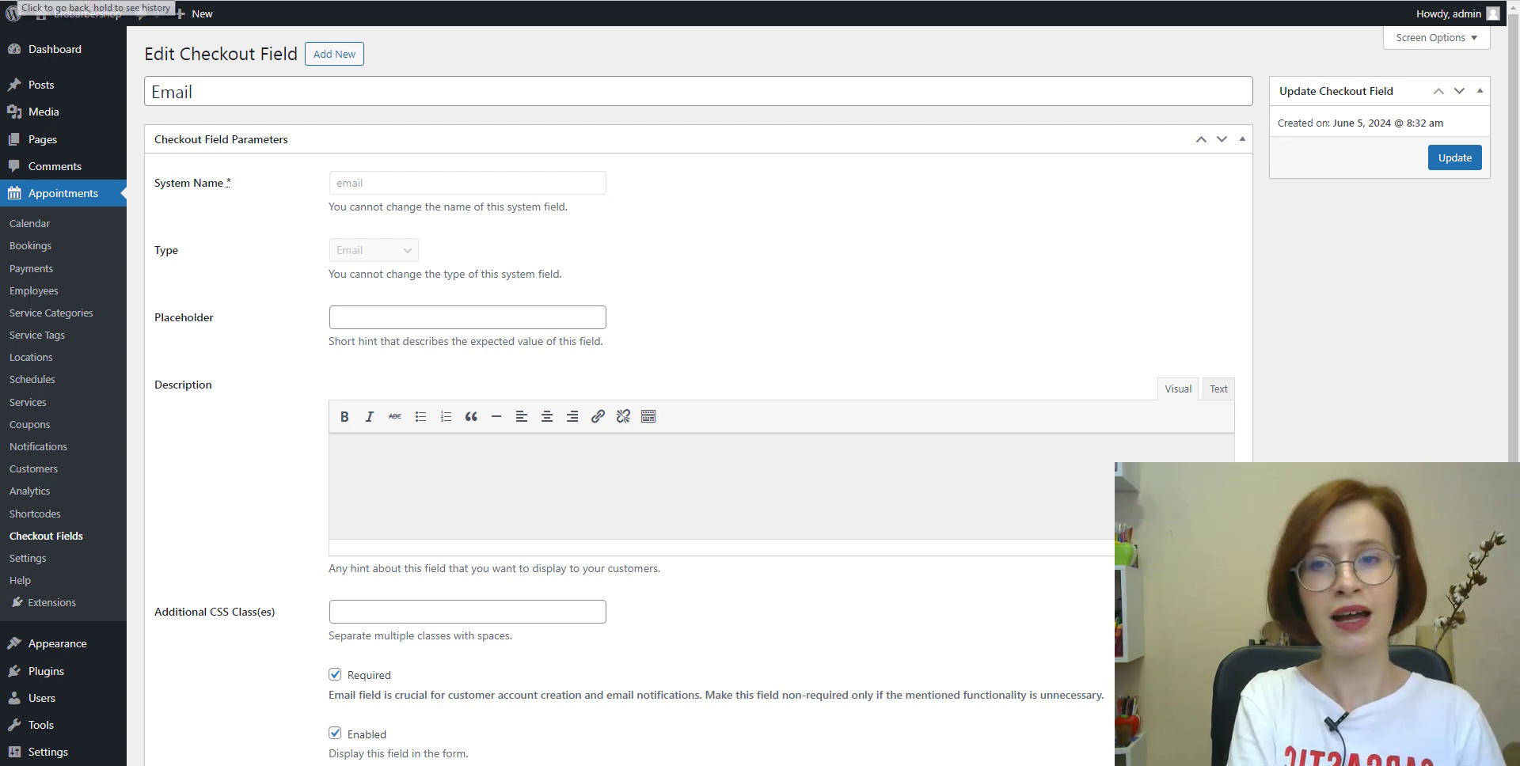
{"action": "key", "text": "alt+Left"}
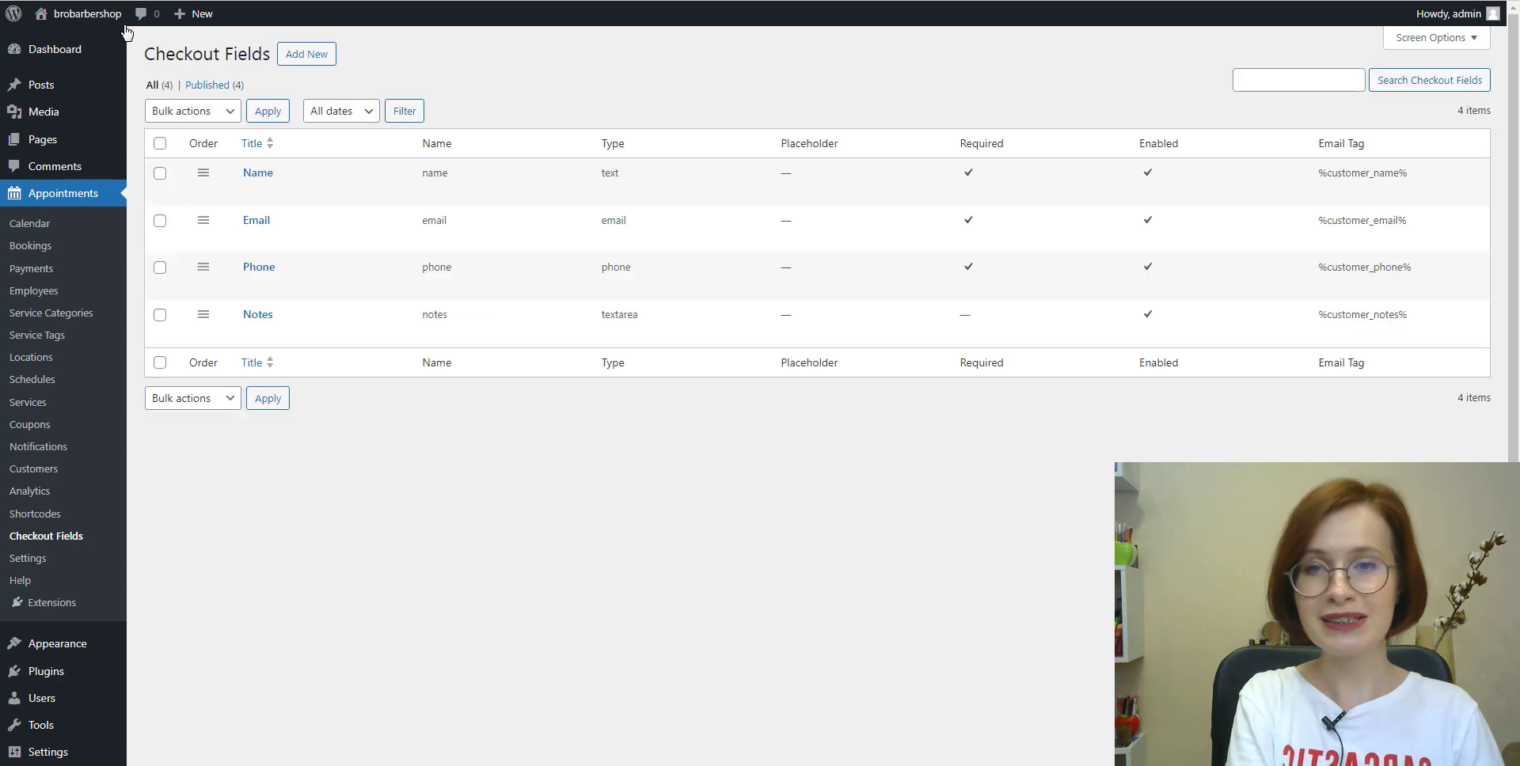
Create a Text checkout field titled "How did you find out about us?" with the system name "text".
{"action": "left_click", "coordinate": [302, 64]}
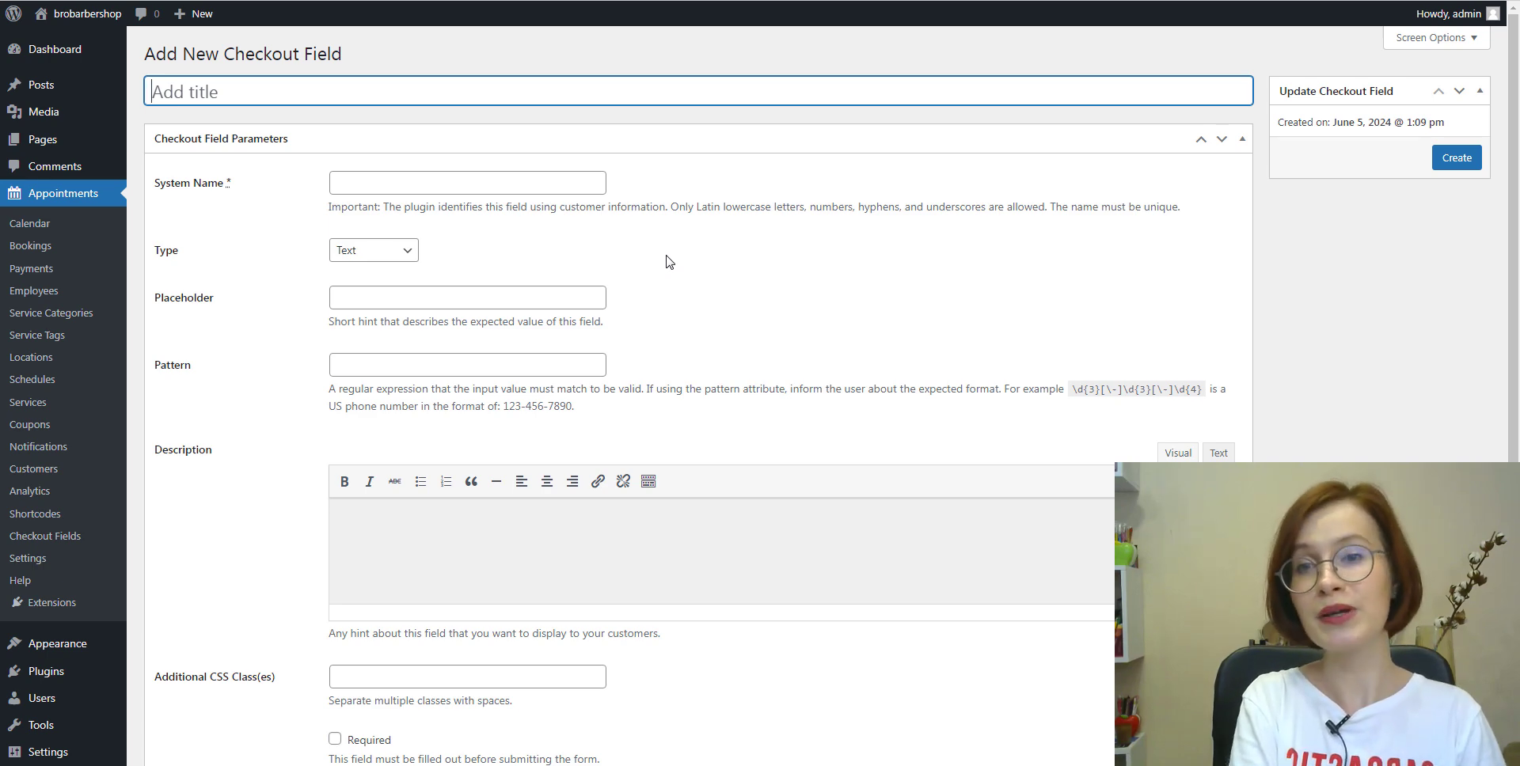
{"action": "right_click", "coordinate": [234, 93]}
{"action": "left_click", "coordinate": [284, 186]}
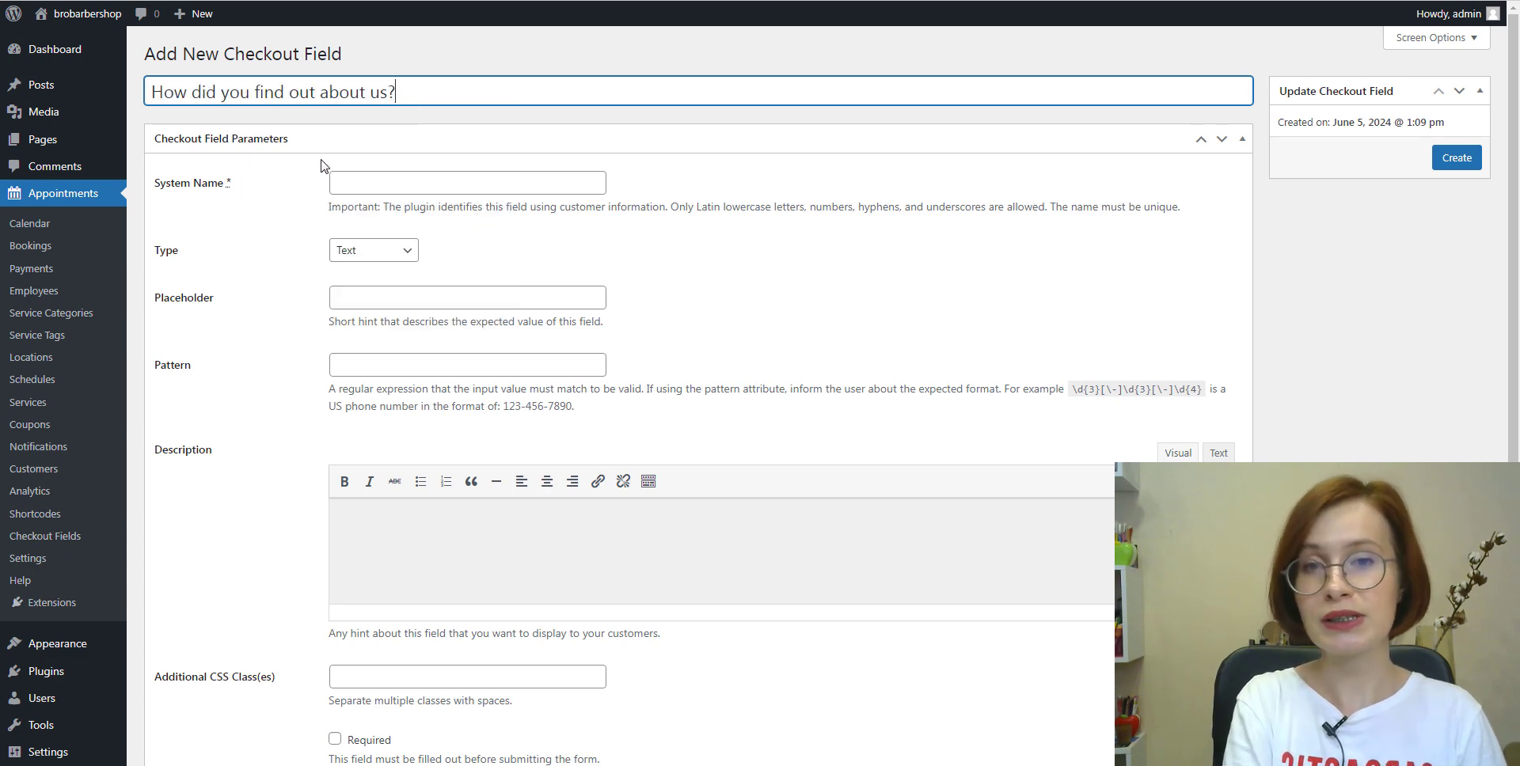
{"action": "left_click", "coordinate": [795, 183]}
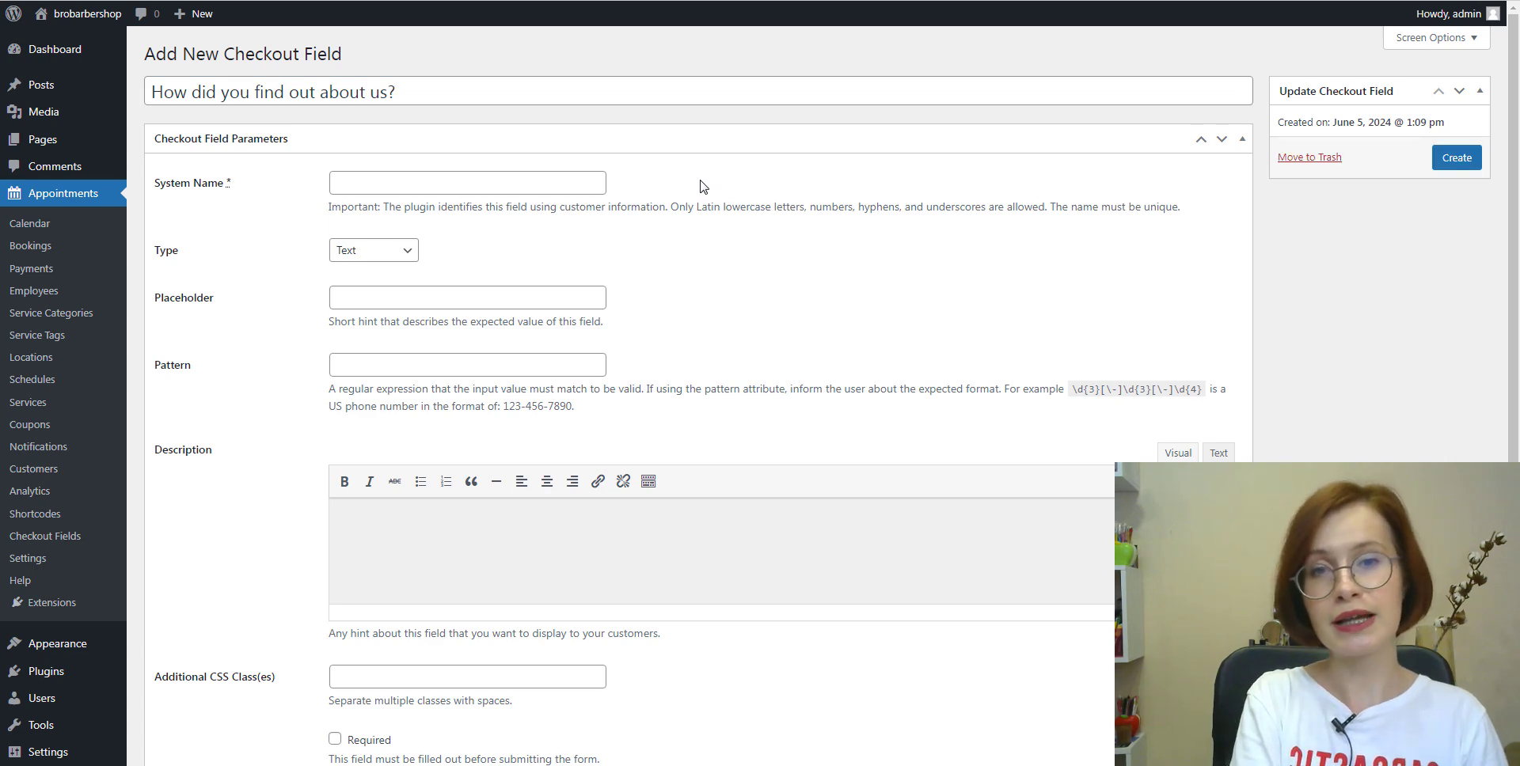
{"action": "left_click", "coordinate": [487, 182]}
{"action": "type", "text": "text"}
{"action": "left_click", "coordinate": [566, 231]}
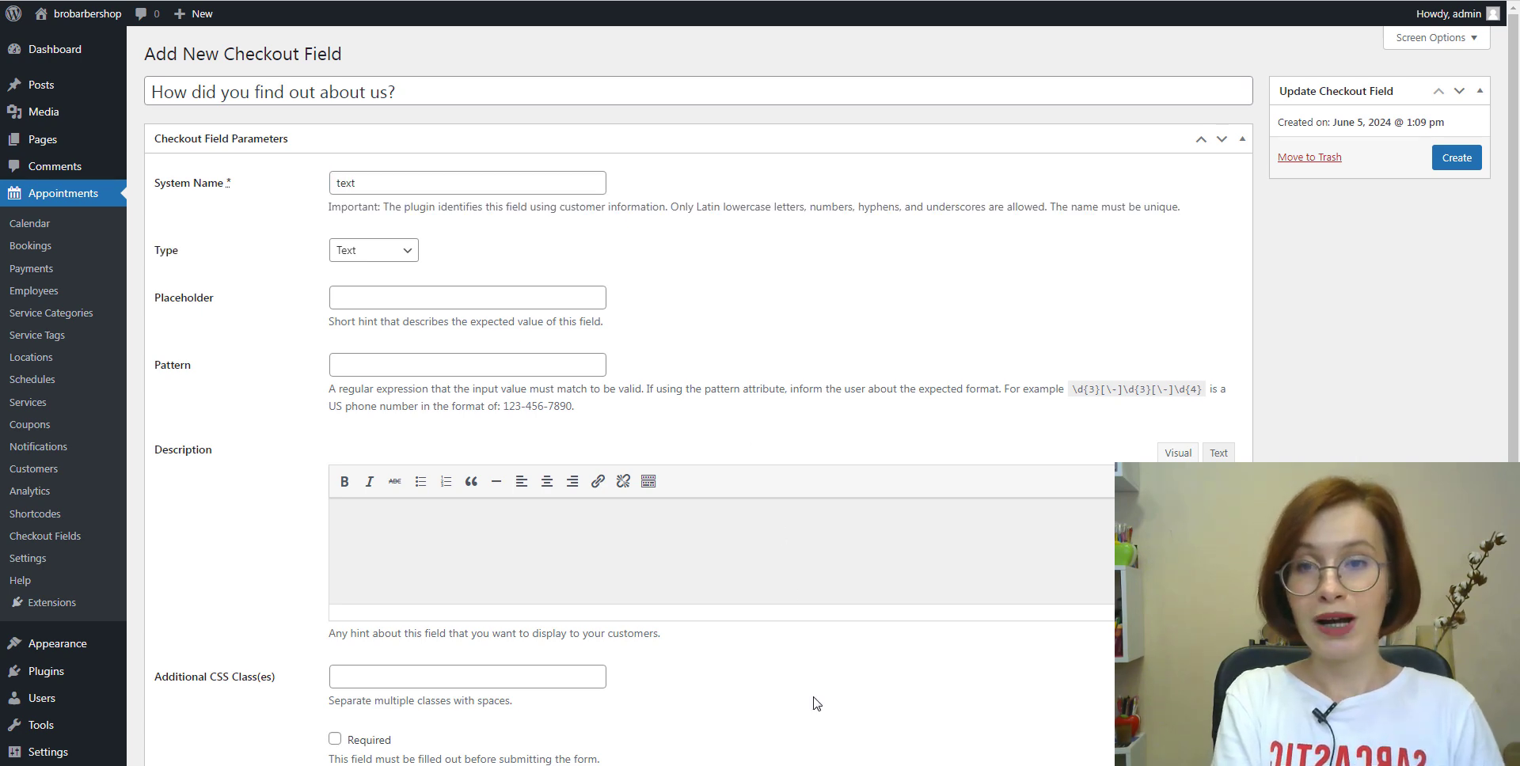
{"action": "scroll", "coordinate": [813, 701], "scroll_direction": "down", "scroll_amount": 1}
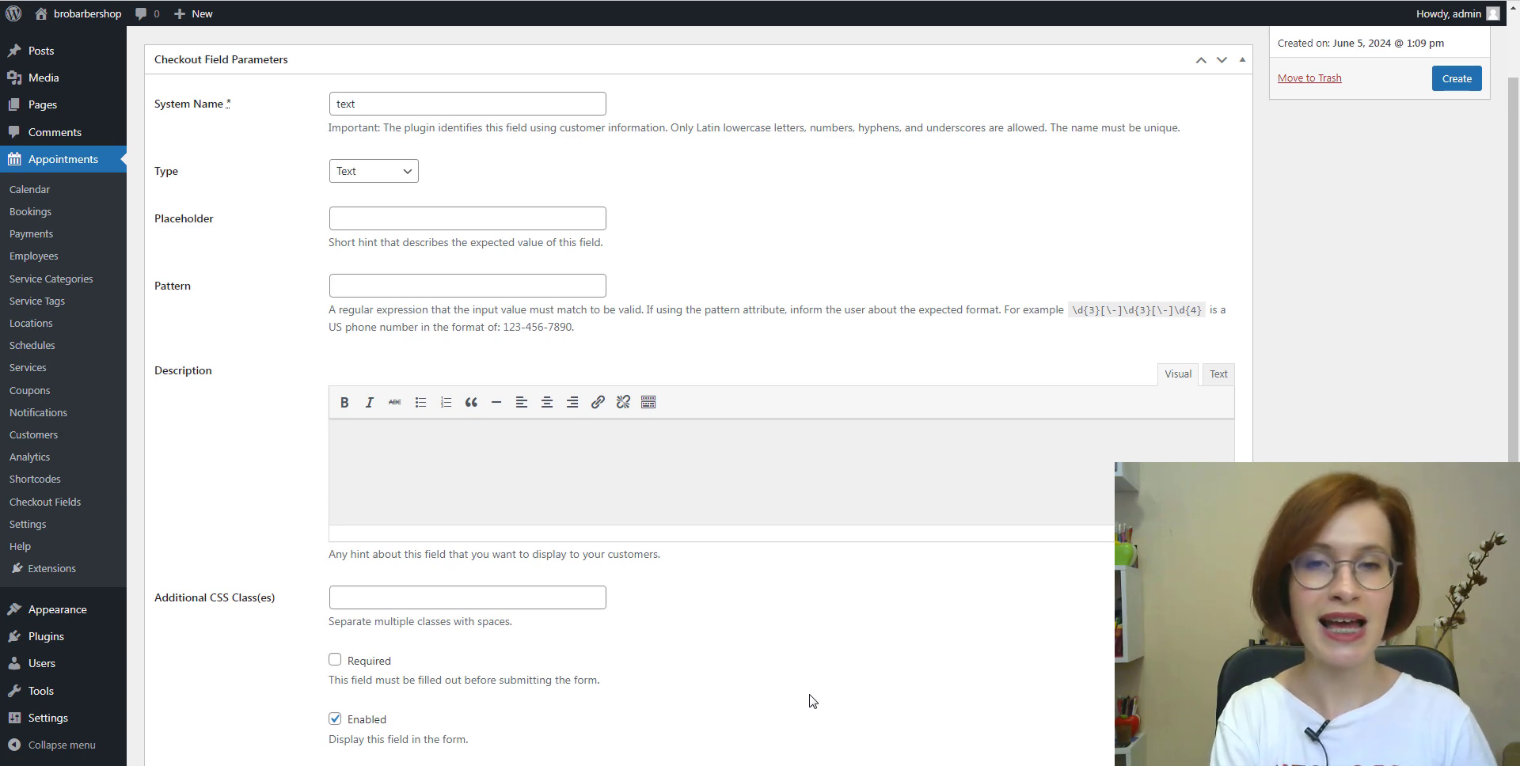
{"action": "scroll", "coordinate": [811, 701], "scroll_direction": "up", "scroll_amount": 1}
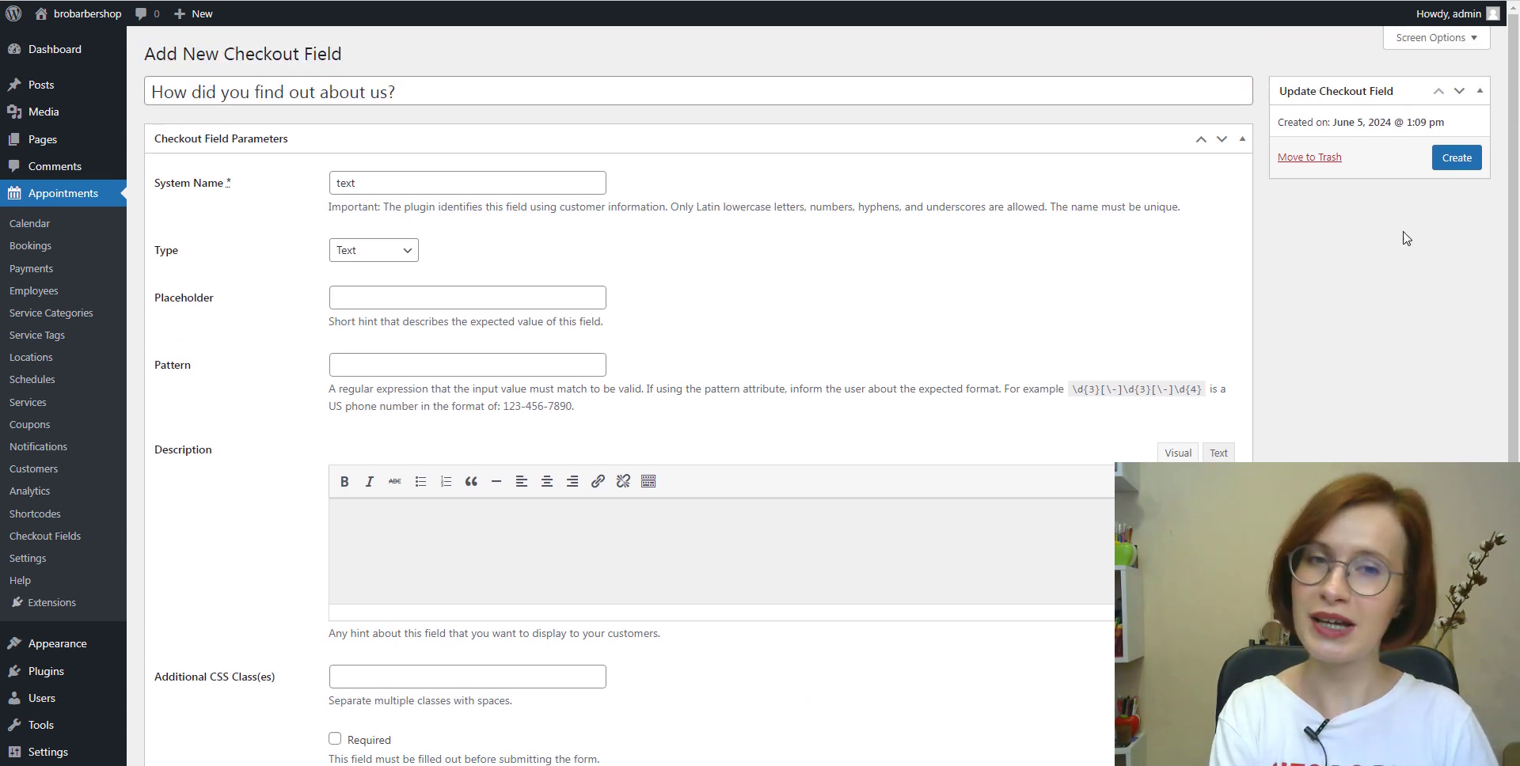
{"action": "left_click", "coordinate": [1461, 168]}
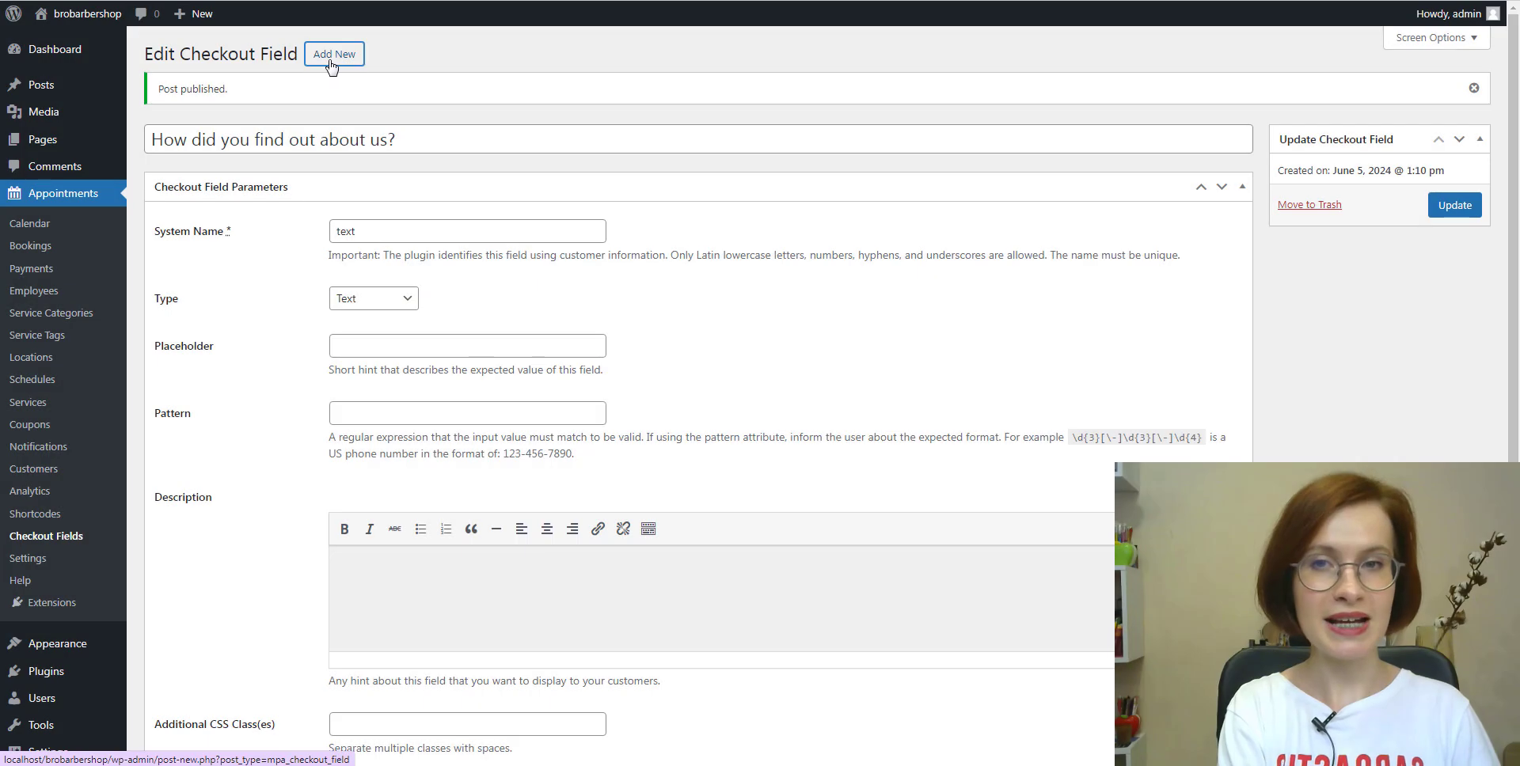
Start another checkout field of type Checkbox, with the title "Checkbox" and the system name "checkbox".
{"action": "left_click", "coordinate": [330, 62]}
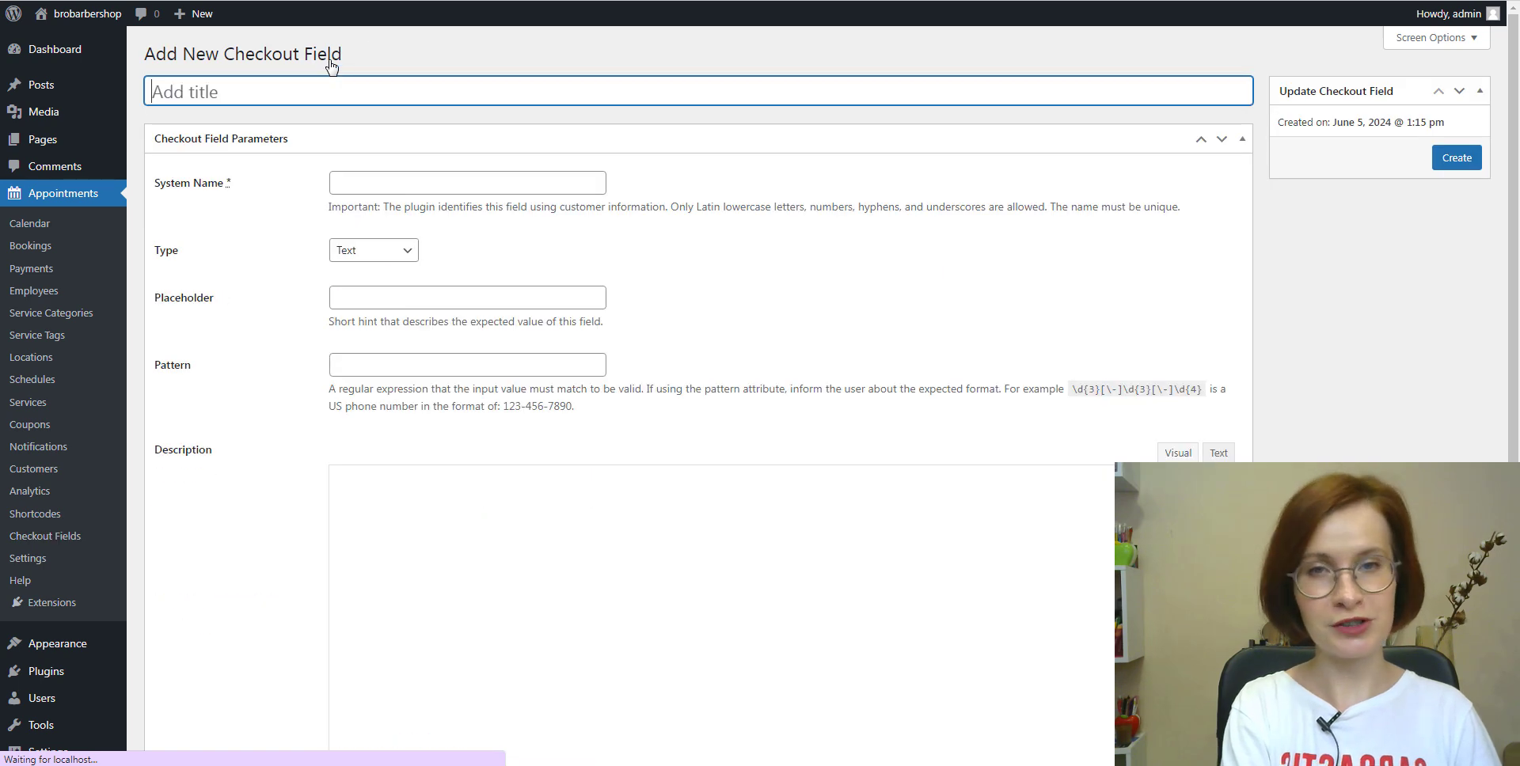
{"action": "left_click", "coordinate": [395, 255]}
{"action": "left_click", "coordinate": [388, 275]}
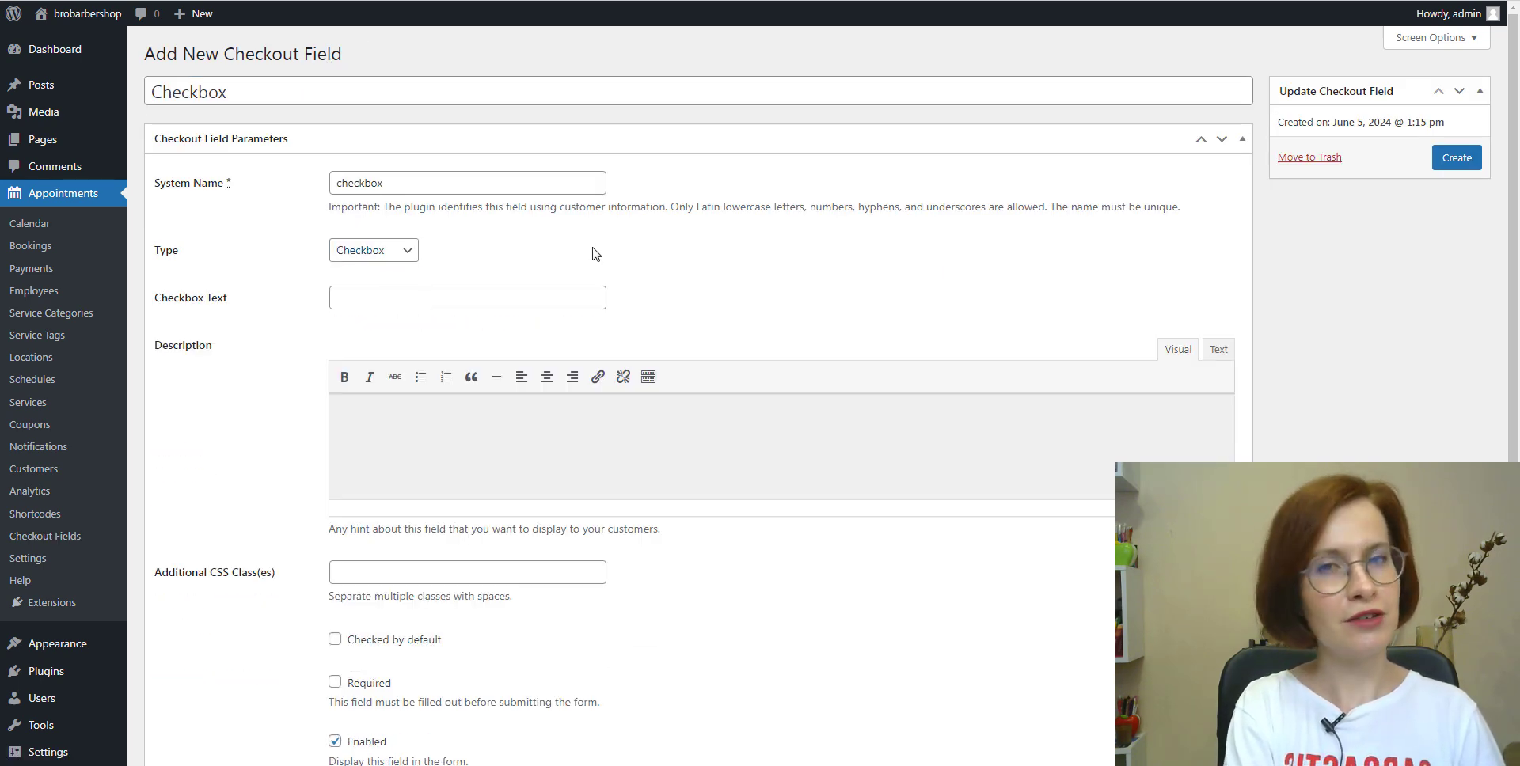
Set the checkbox text to "I will need styling with gel" and create the field.
{"action": "left_click", "coordinate": [456, 295]}
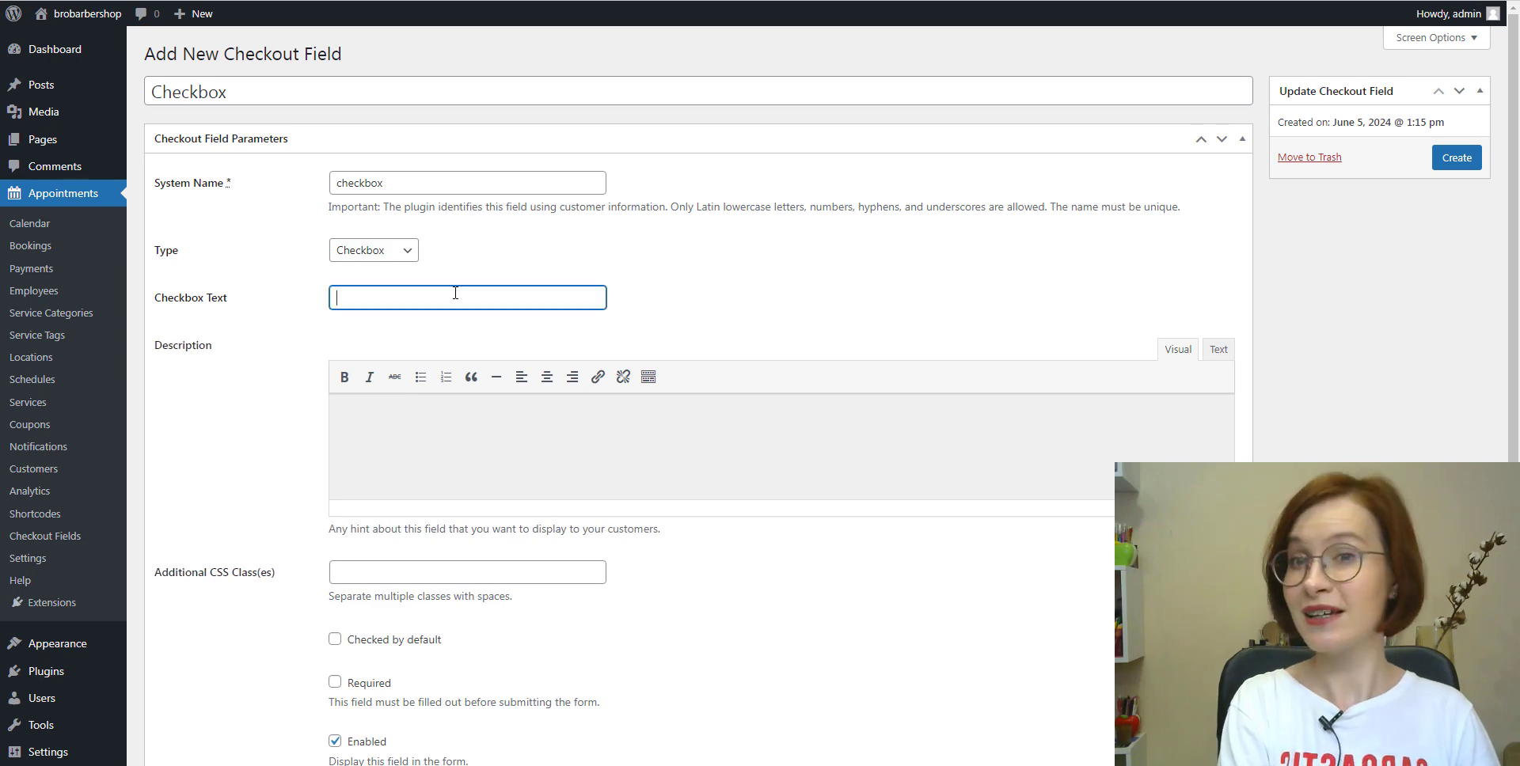
{"action": "type", "text": "I will nee"}
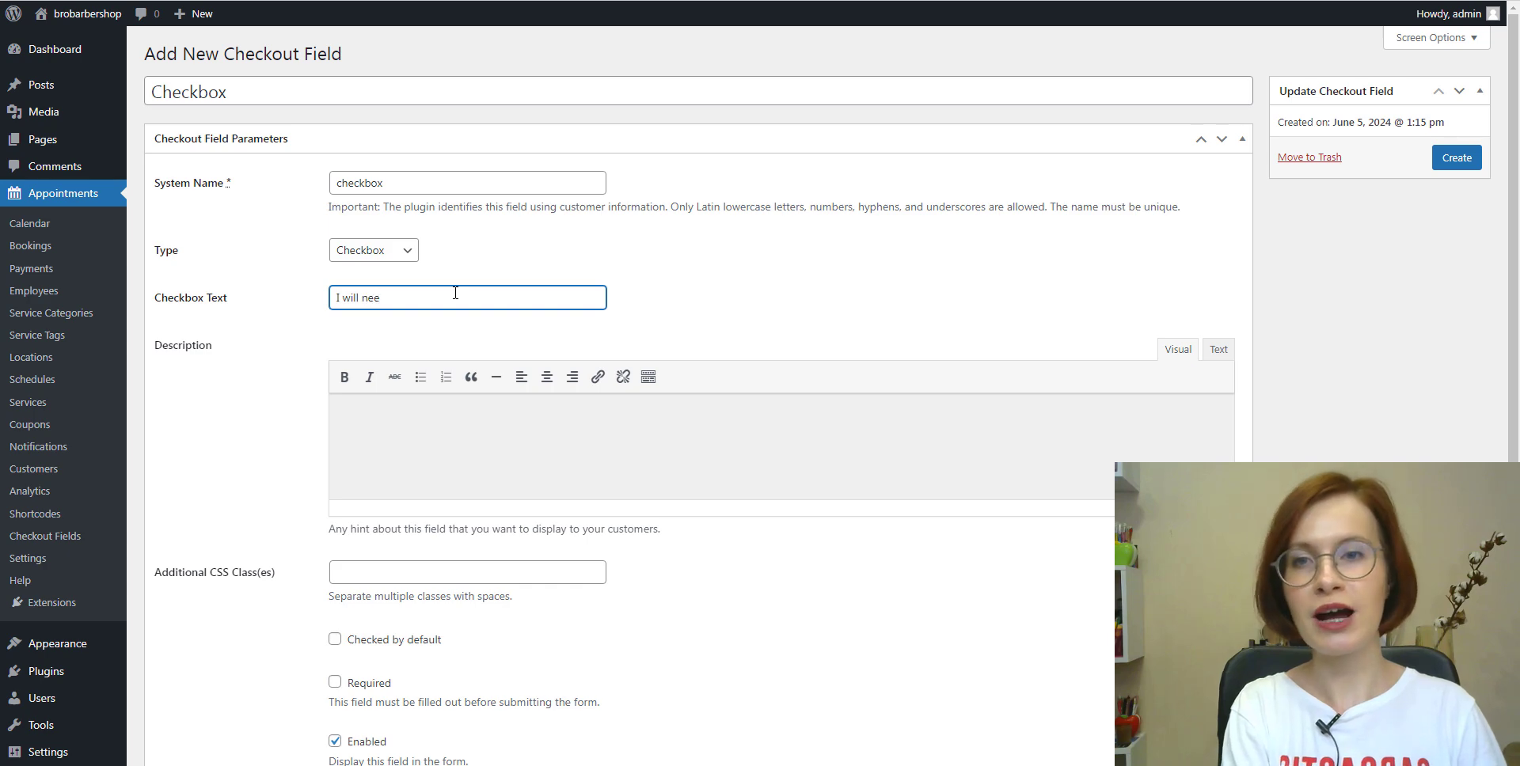
{"action": "type", "text": "d styli"}
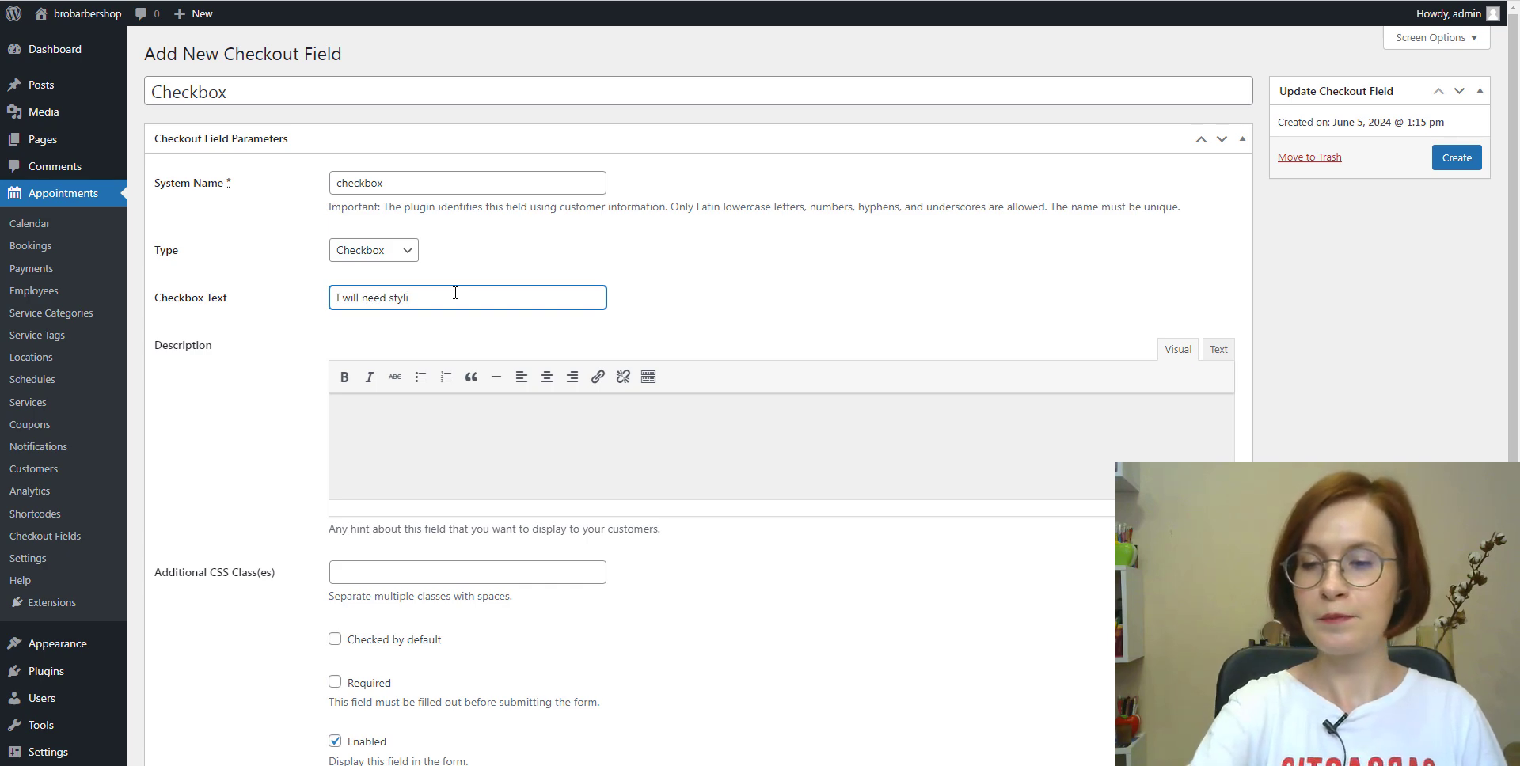
{"action": "type", "text": "ng with "}
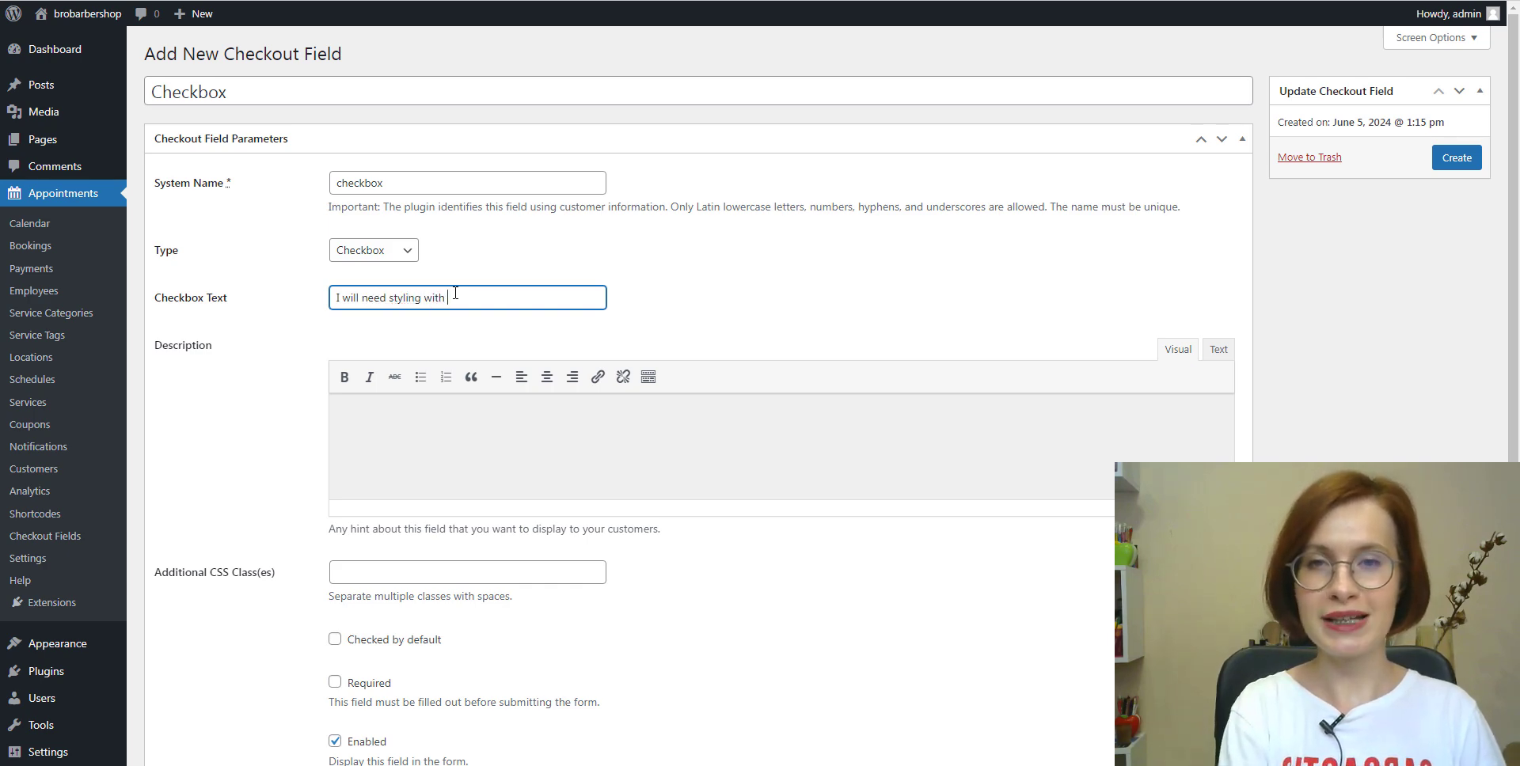
{"action": "type", "text": "gel"}
{"action": "left_click", "coordinate": [668, 310]}
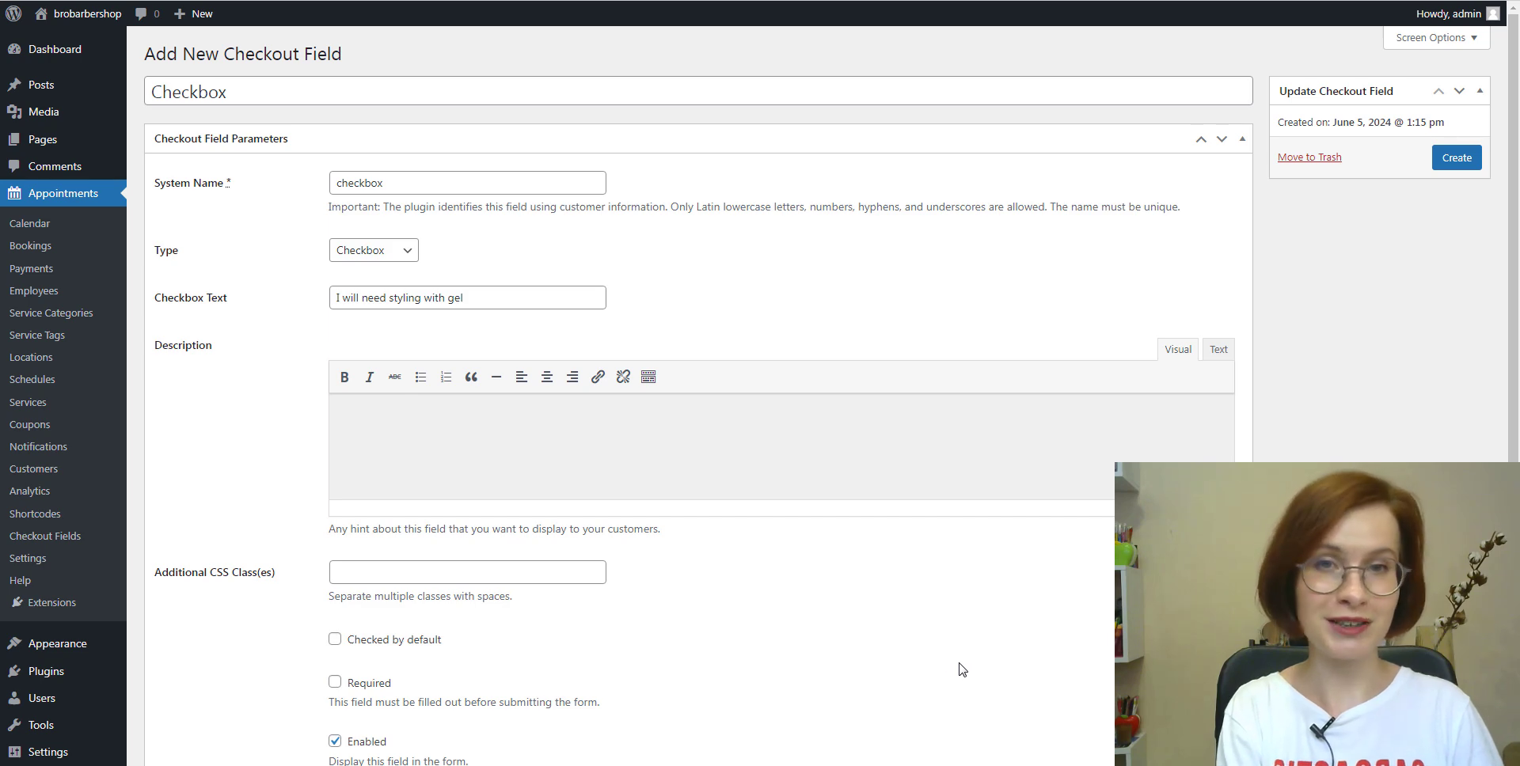
{"action": "scroll", "coordinate": [962, 670], "scroll_direction": "down", "scroll_amount": 1}
{"action": "scroll", "coordinate": [1215, 420], "scroll_direction": "up", "scroll_amount": 1}
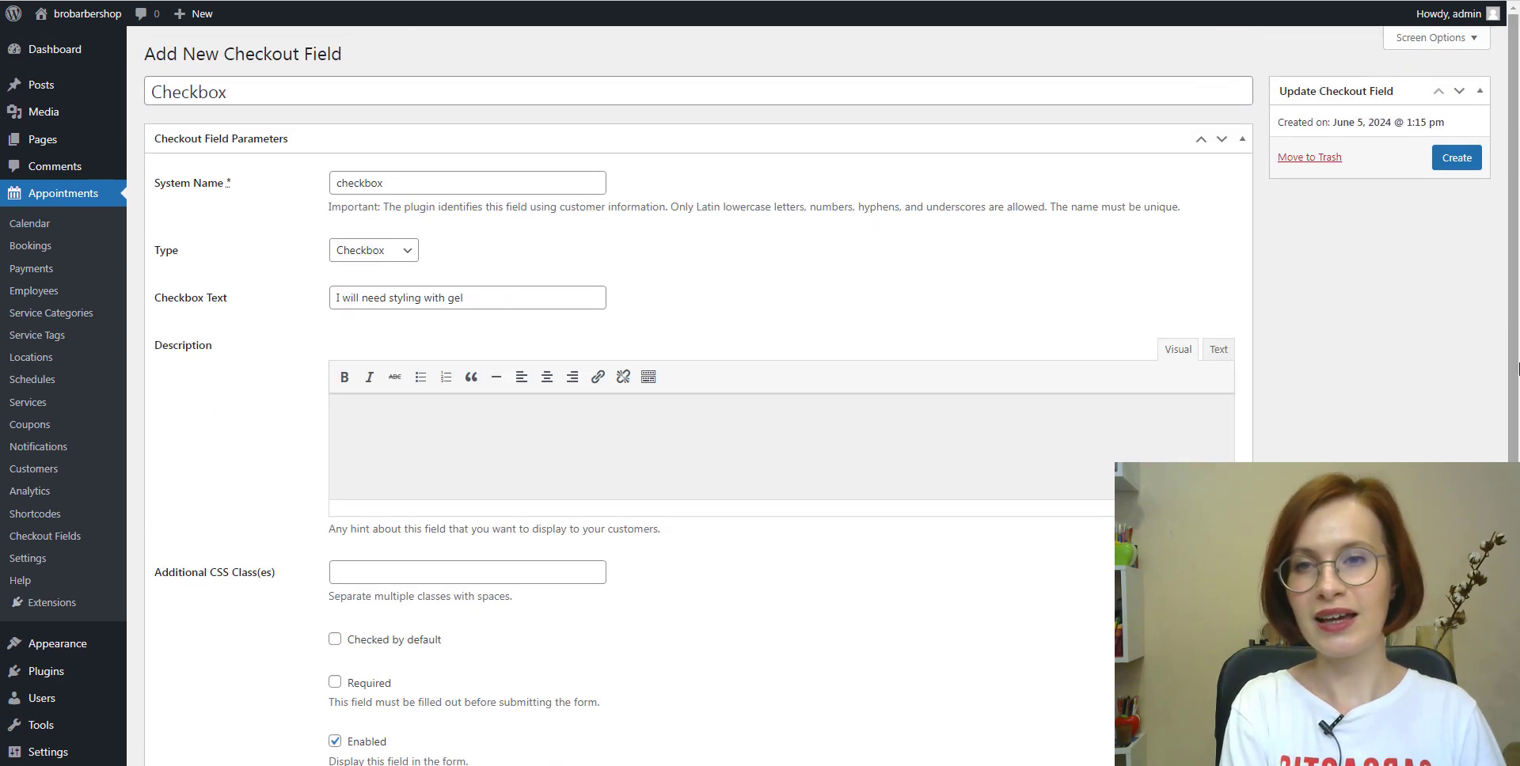
{"action": "left_click", "coordinate": [1466, 167]}
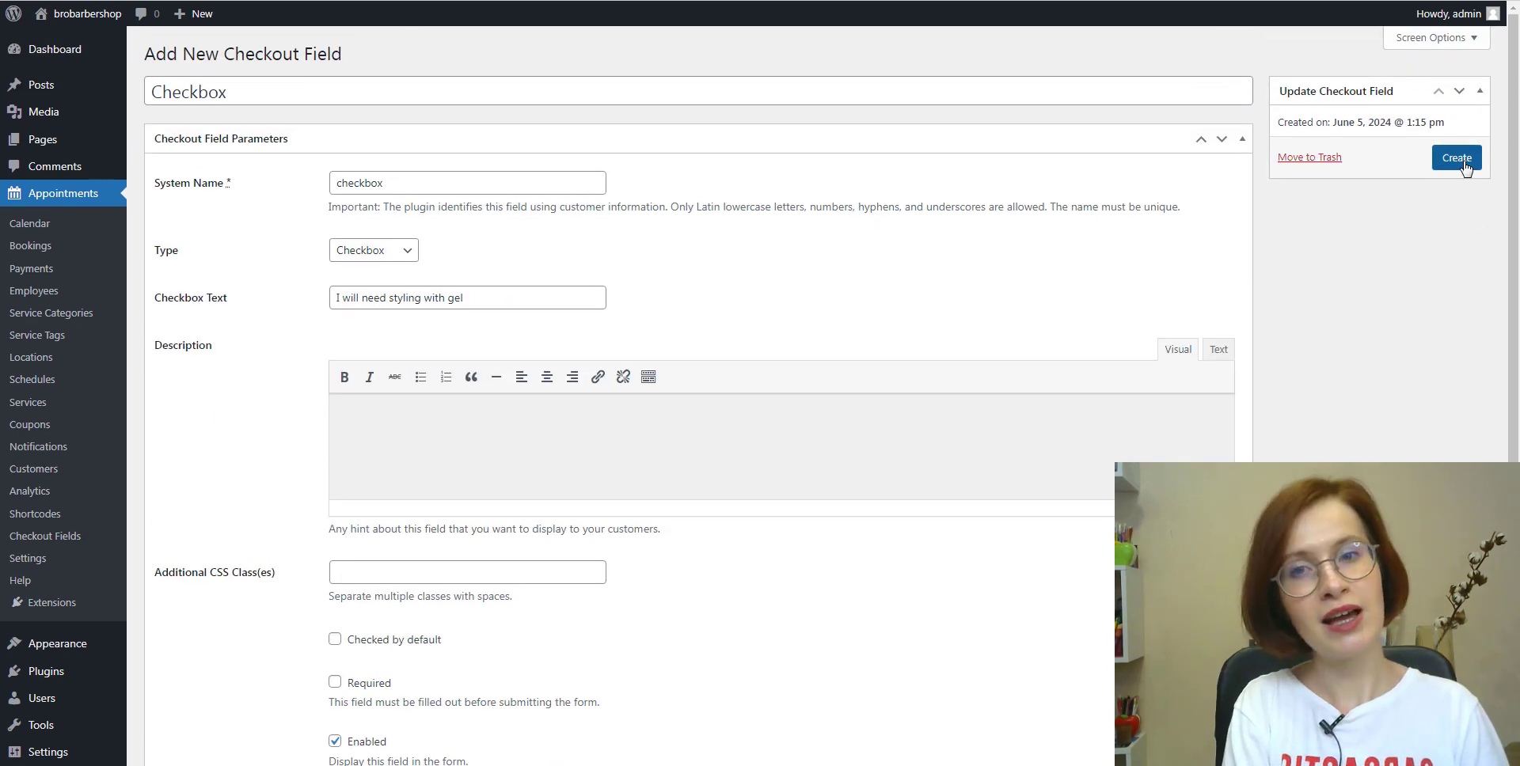
{"action": "left_click", "coordinate": [1466, 164]}
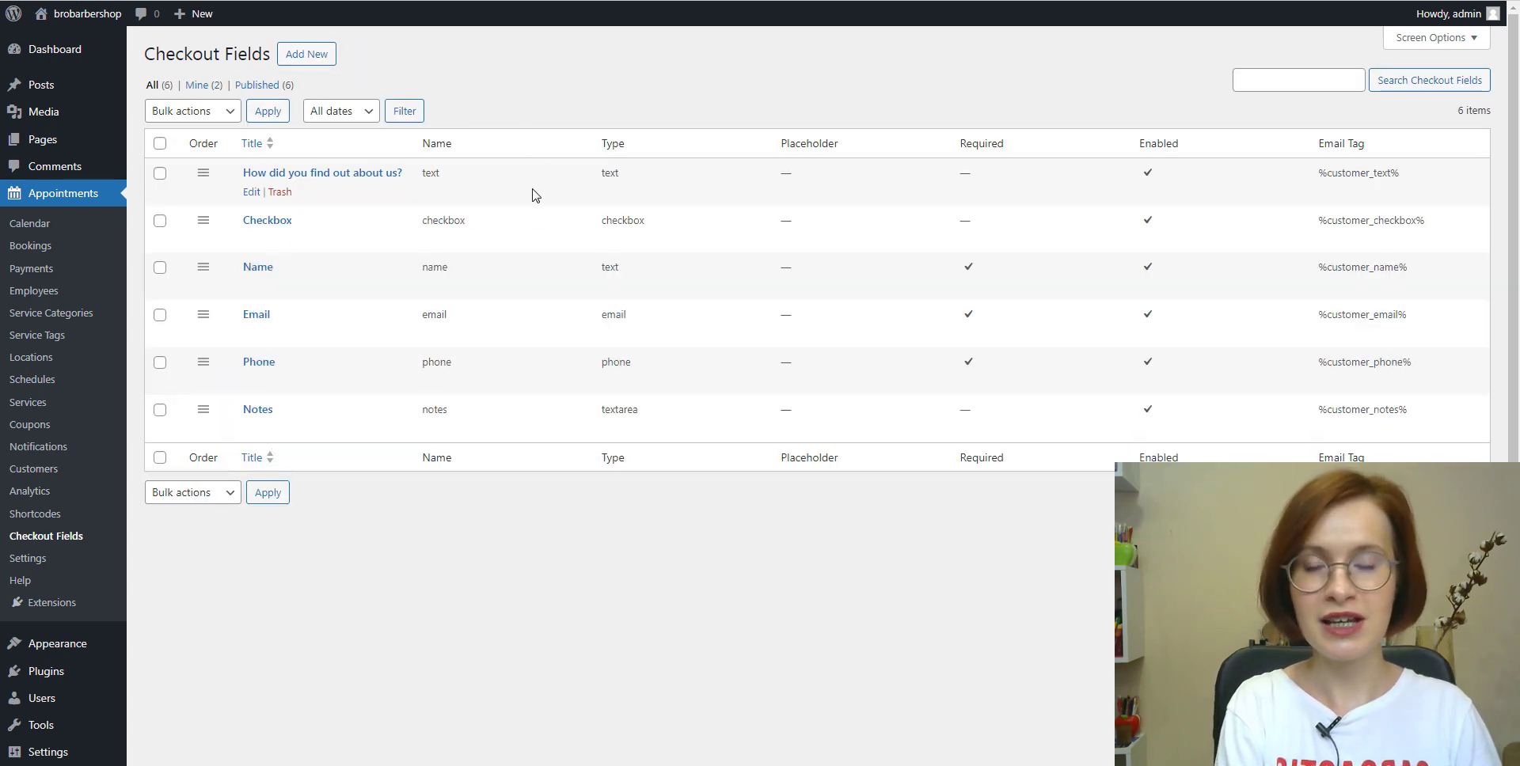
Move the Checkbox and "How did you find out about us?" fields below Phone in the checkout field order.
{"action": "left_click_drag", "start_coordinate": [207, 219], "coordinate": [204, 362]}
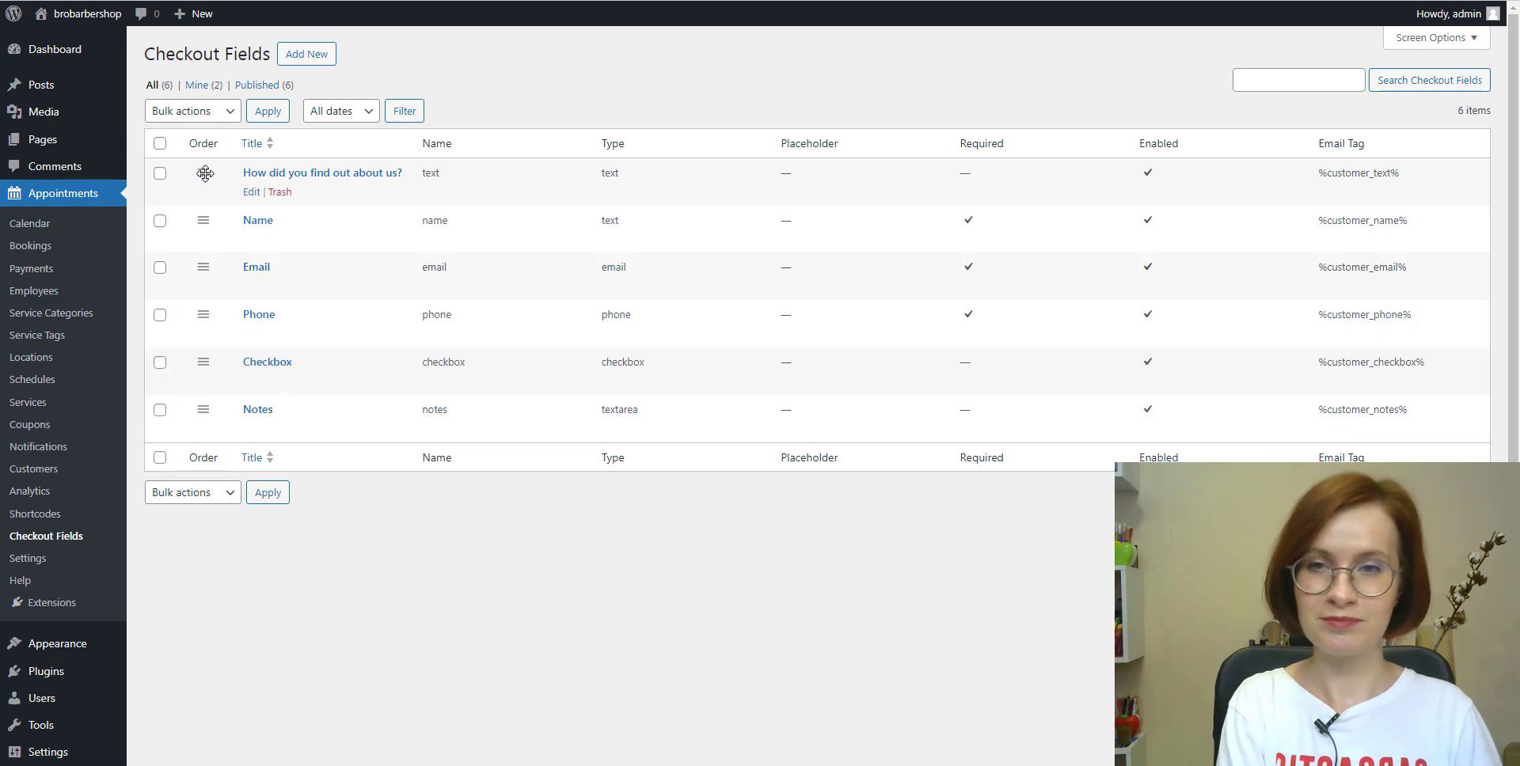
{"action": "left_click_drag", "start_coordinate": [204, 173], "coordinate": [166, 370]}
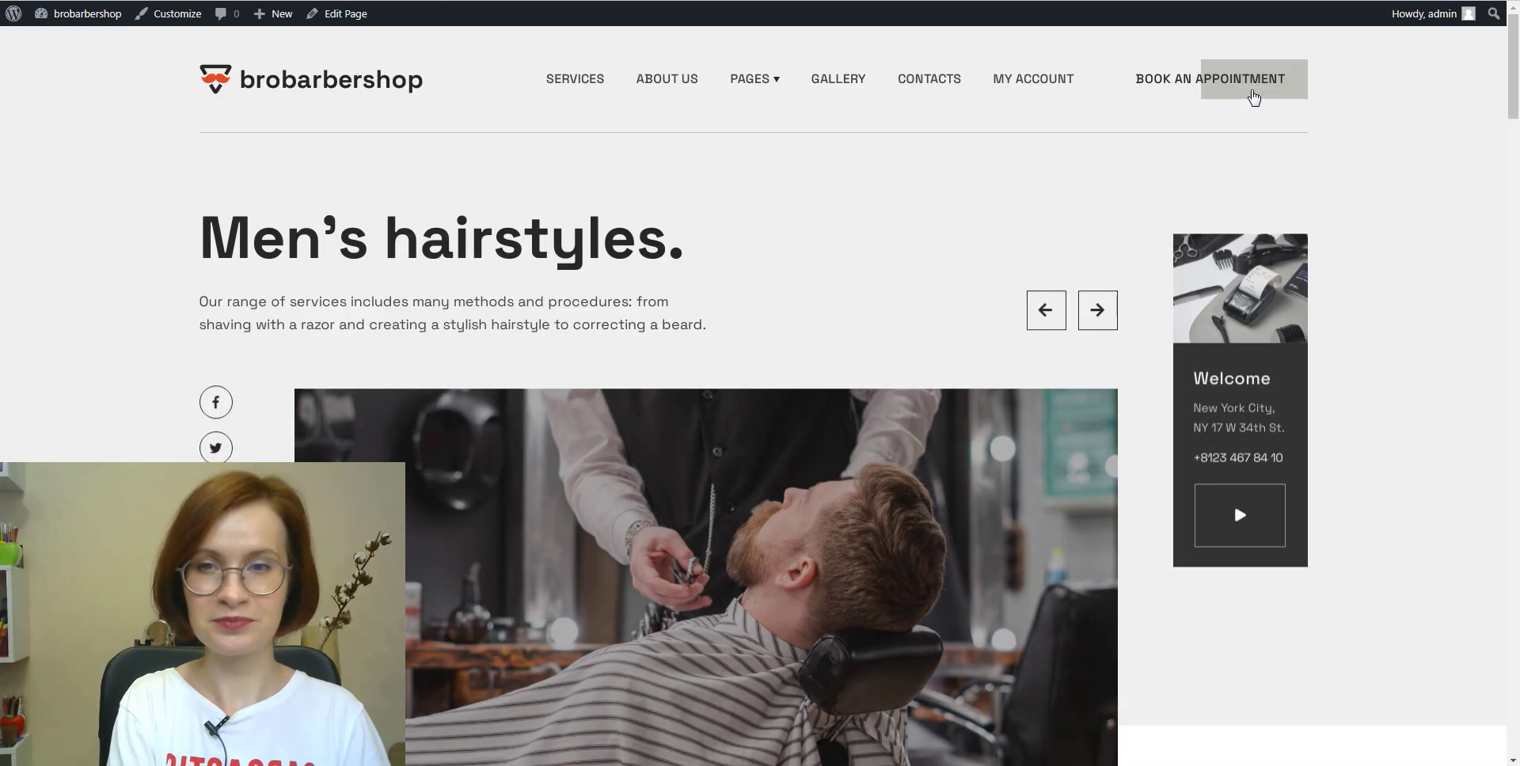
On the website, book a Men's Haircut for June 25, 2024 at 9:00 AM and continue past the reservation summary.
{"action": "left_click", "coordinate": [1252, 88]}
{"action": "left_click", "coordinate": [1286, 242]}
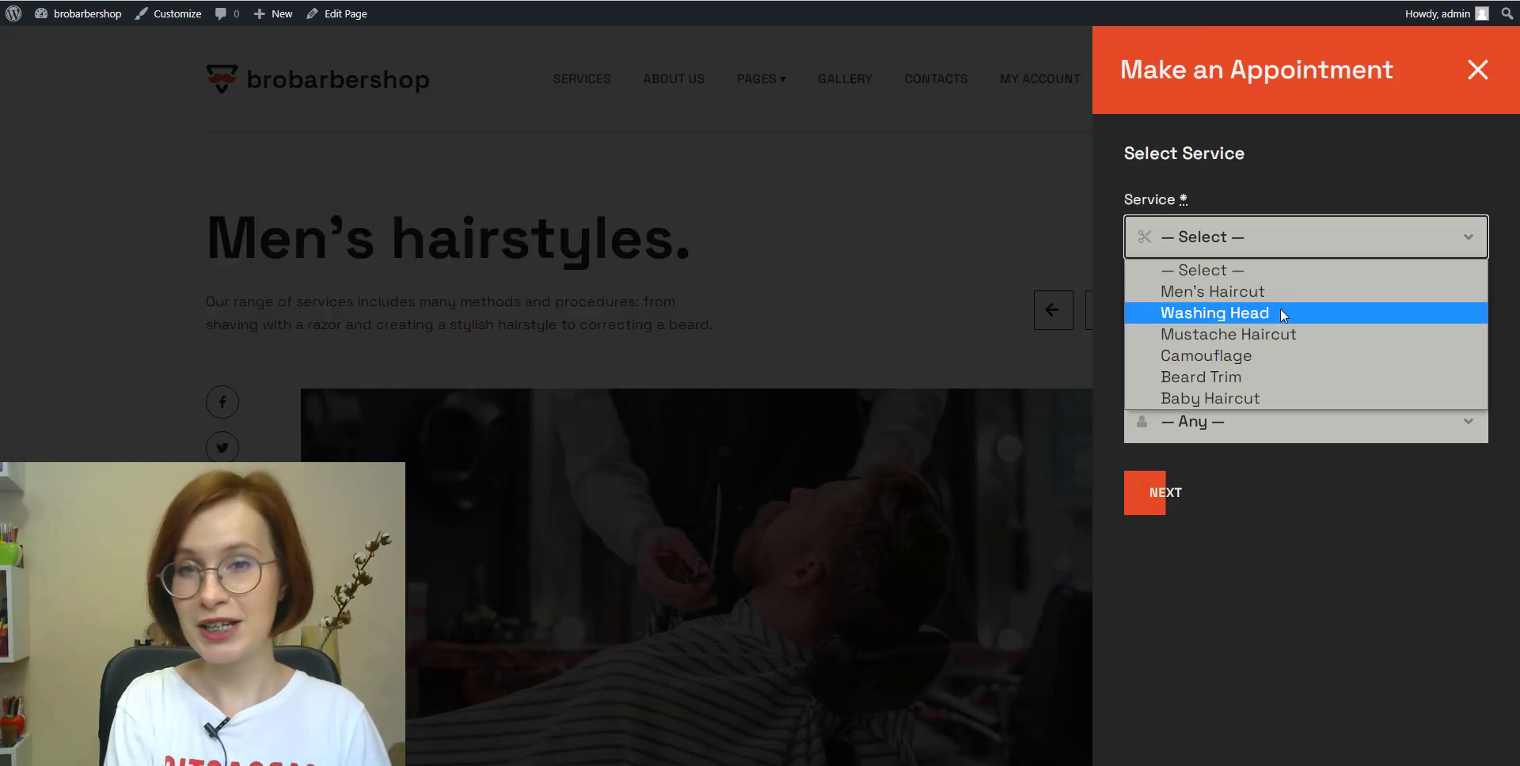
{"action": "left_click", "coordinate": [1270, 292]}
{"action": "left_click", "coordinate": [1178, 505]}
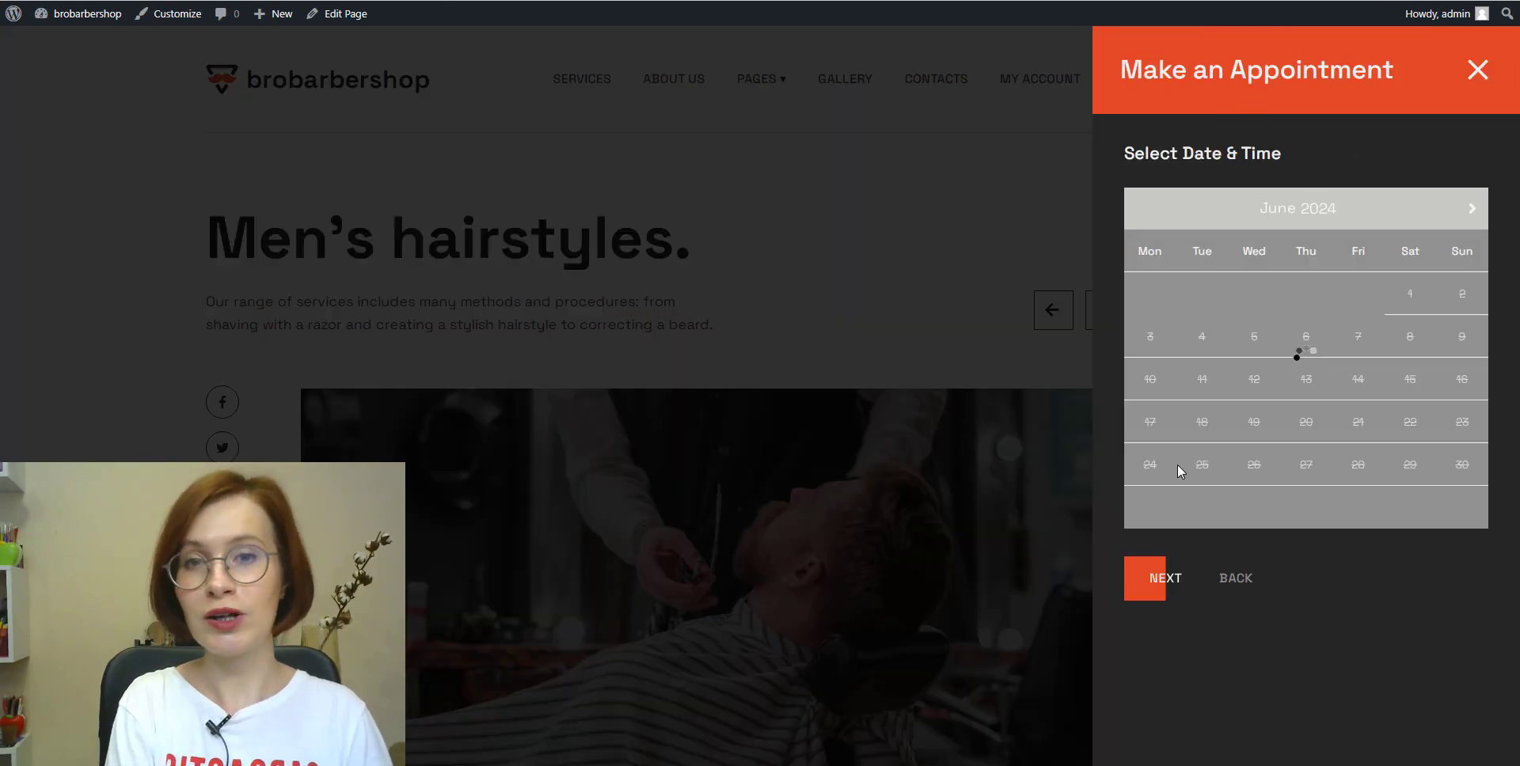
{"action": "left_click", "coordinate": [1200, 471]}
{"action": "left_click", "coordinate": [1172, 541]}
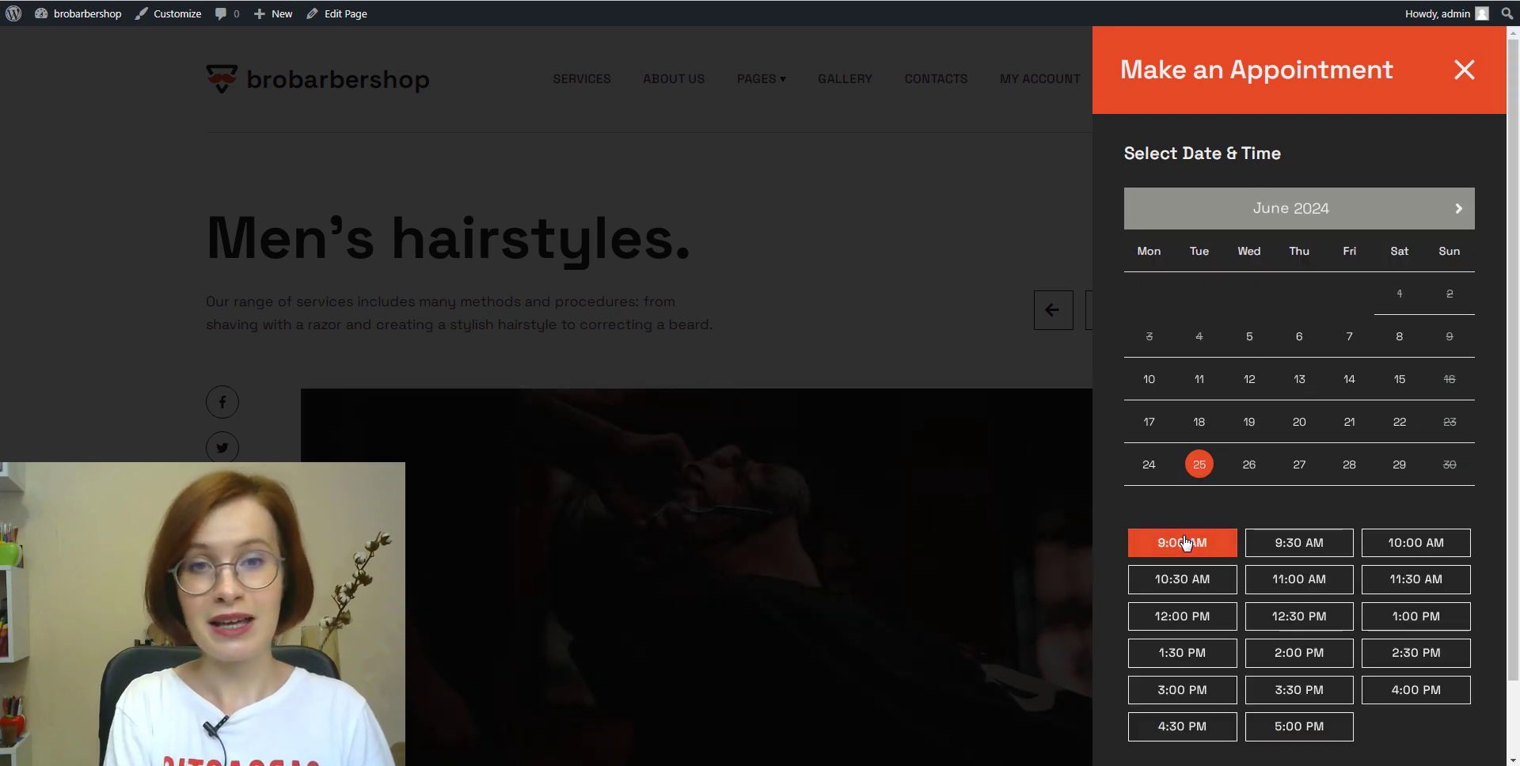
{"action": "left_click", "coordinate": [1156, 710]}
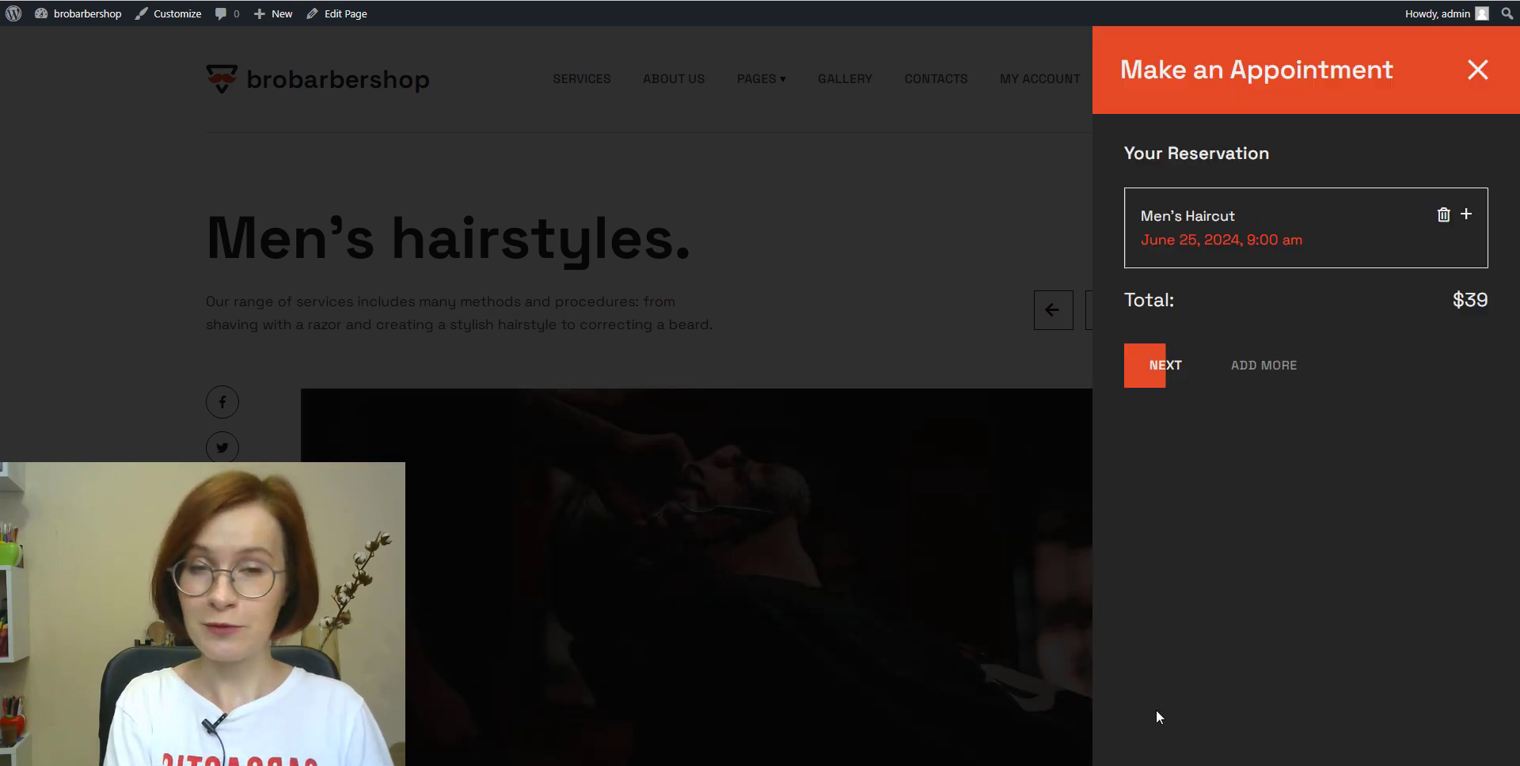
{"action": "left_click", "coordinate": [1158, 384]}
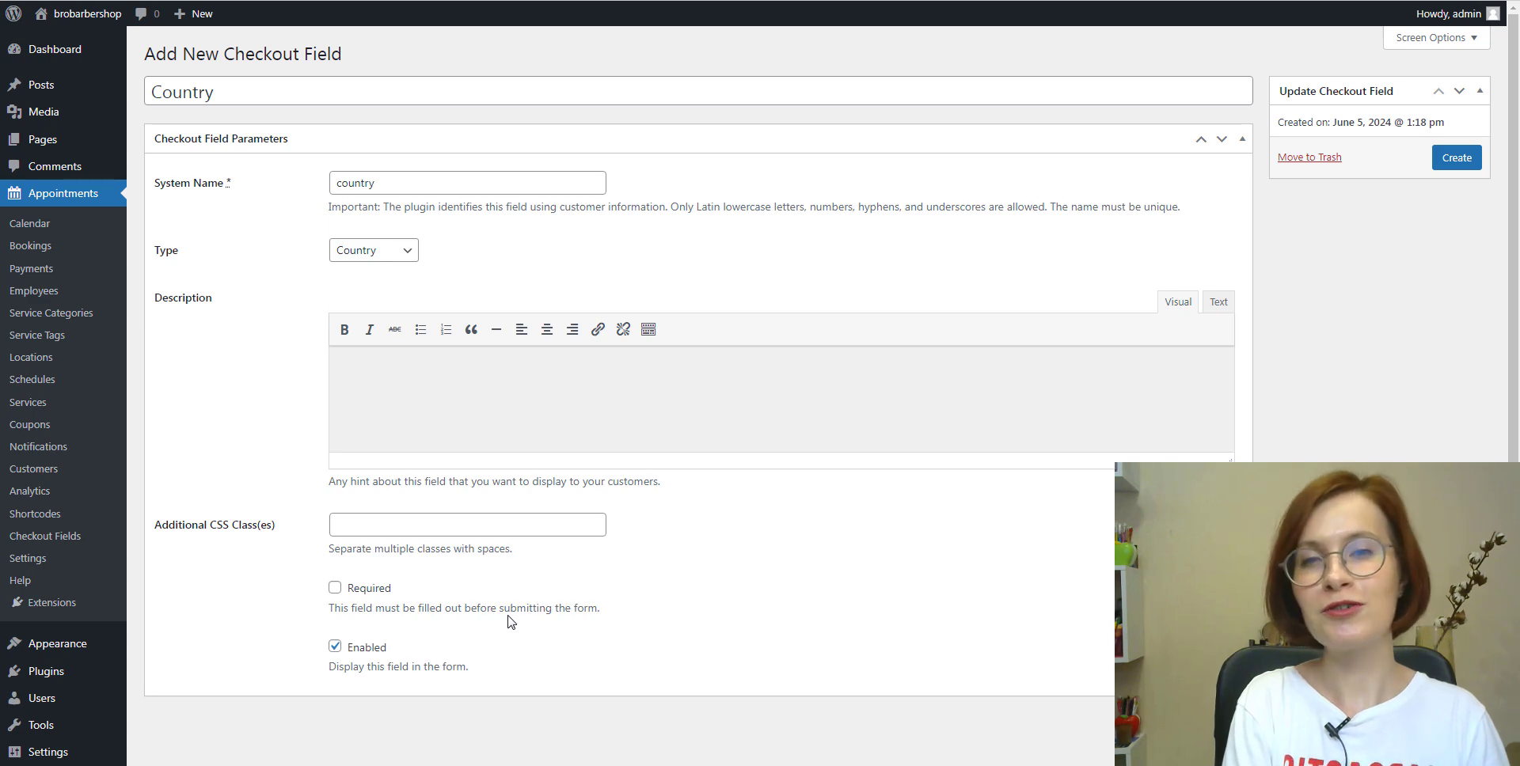
Create the Country checkout field as a required field and move it down in the checkout field order.
{"action": "left_click", "coordinate": [335, 588]}
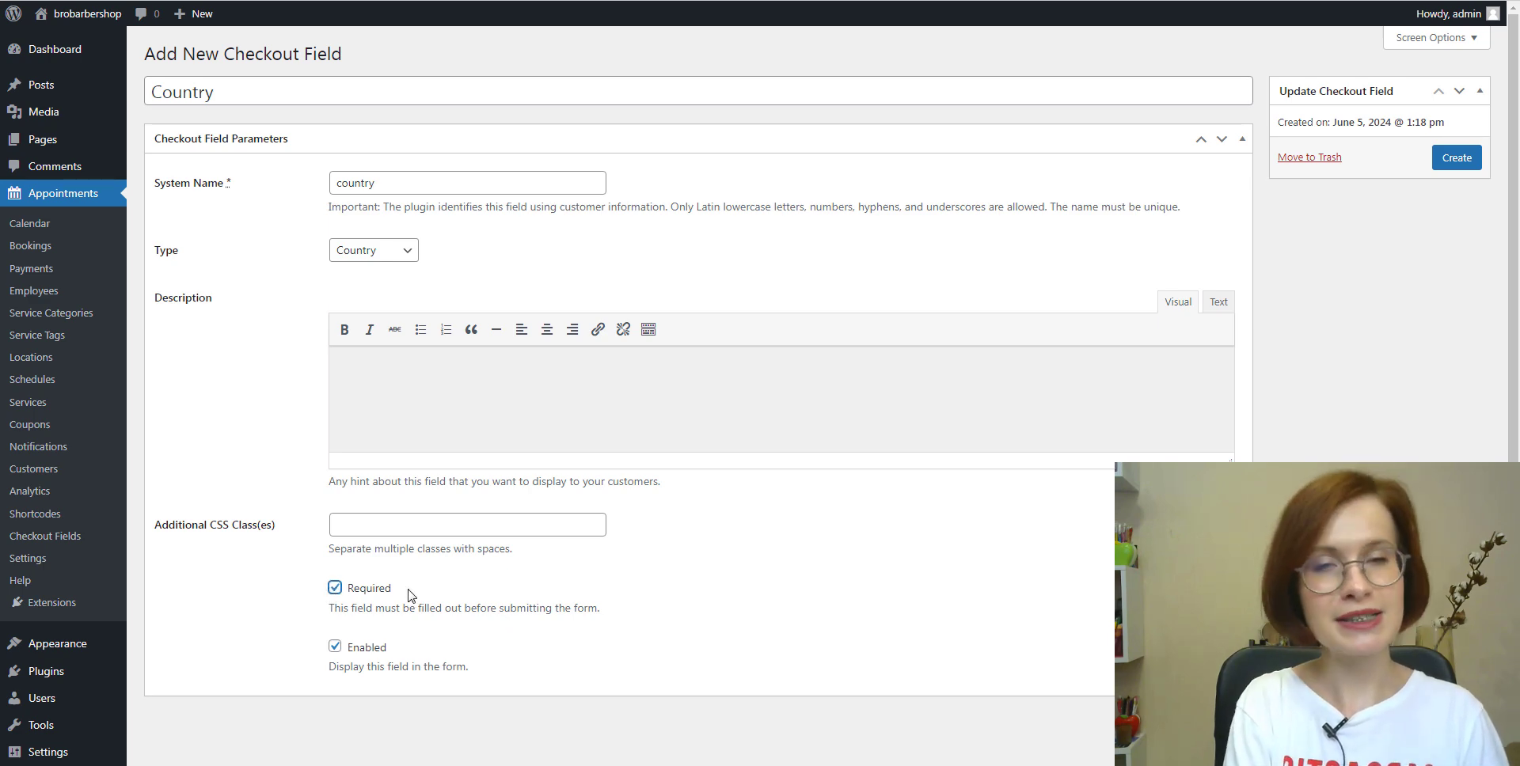
{"action": "left_click", "coordinate": [1454, 158]}
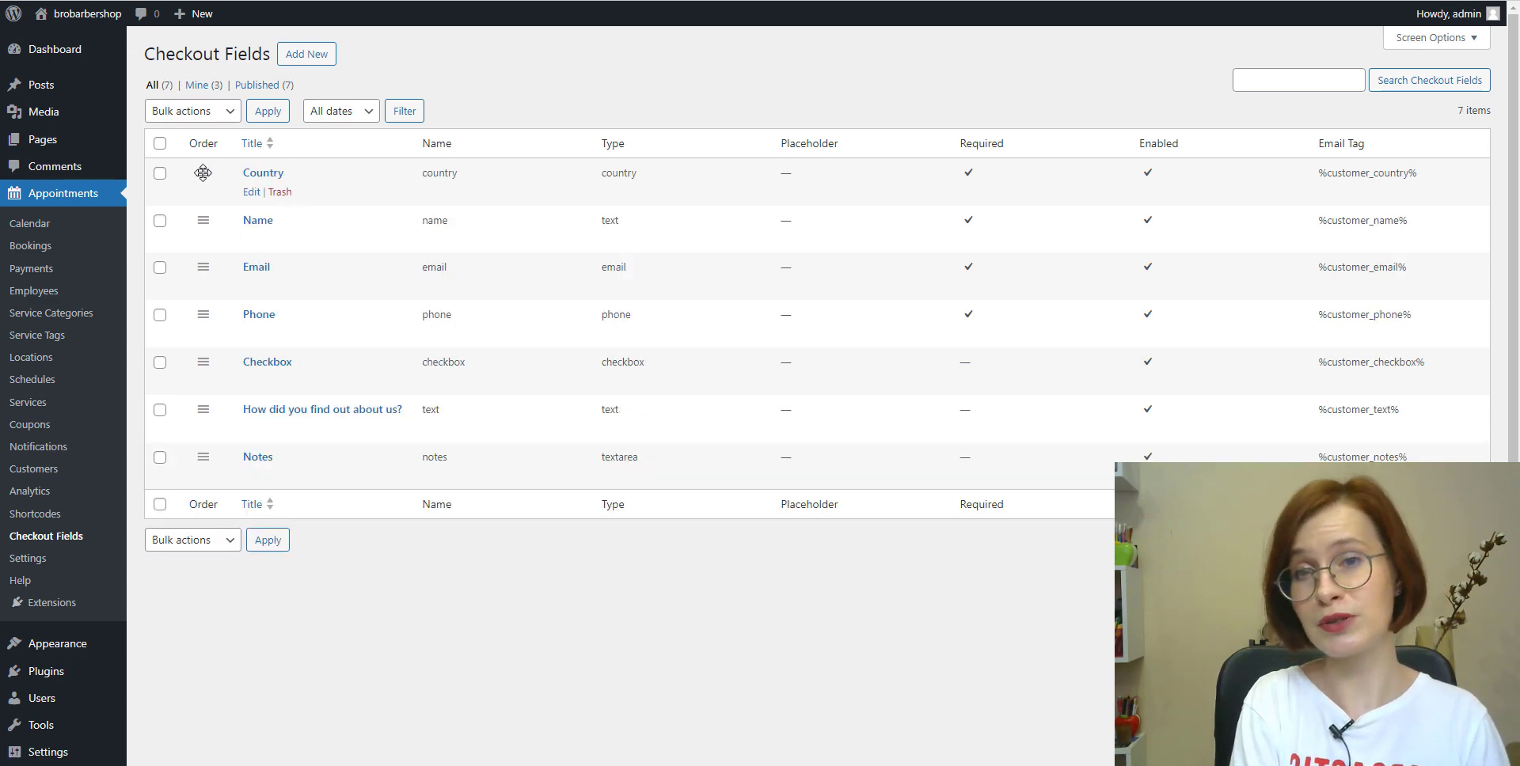
{"action": "left_click_drag", "start_coordinate": [201, 172], "coordinate": [185, 251]}
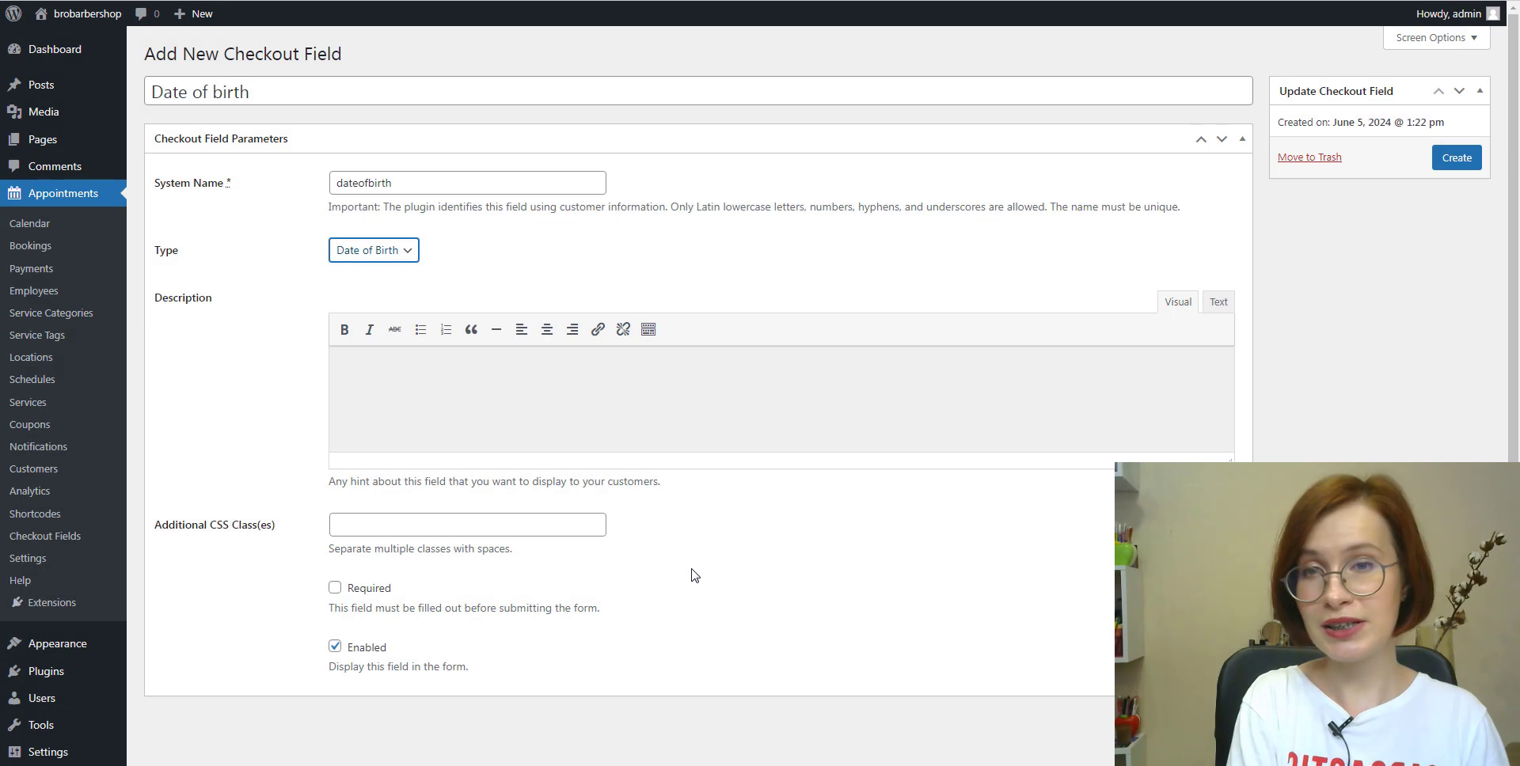
Make the "Date of birth" checkout field required and create it.
{"action": "left_click", "coordinate": [694, 575]}
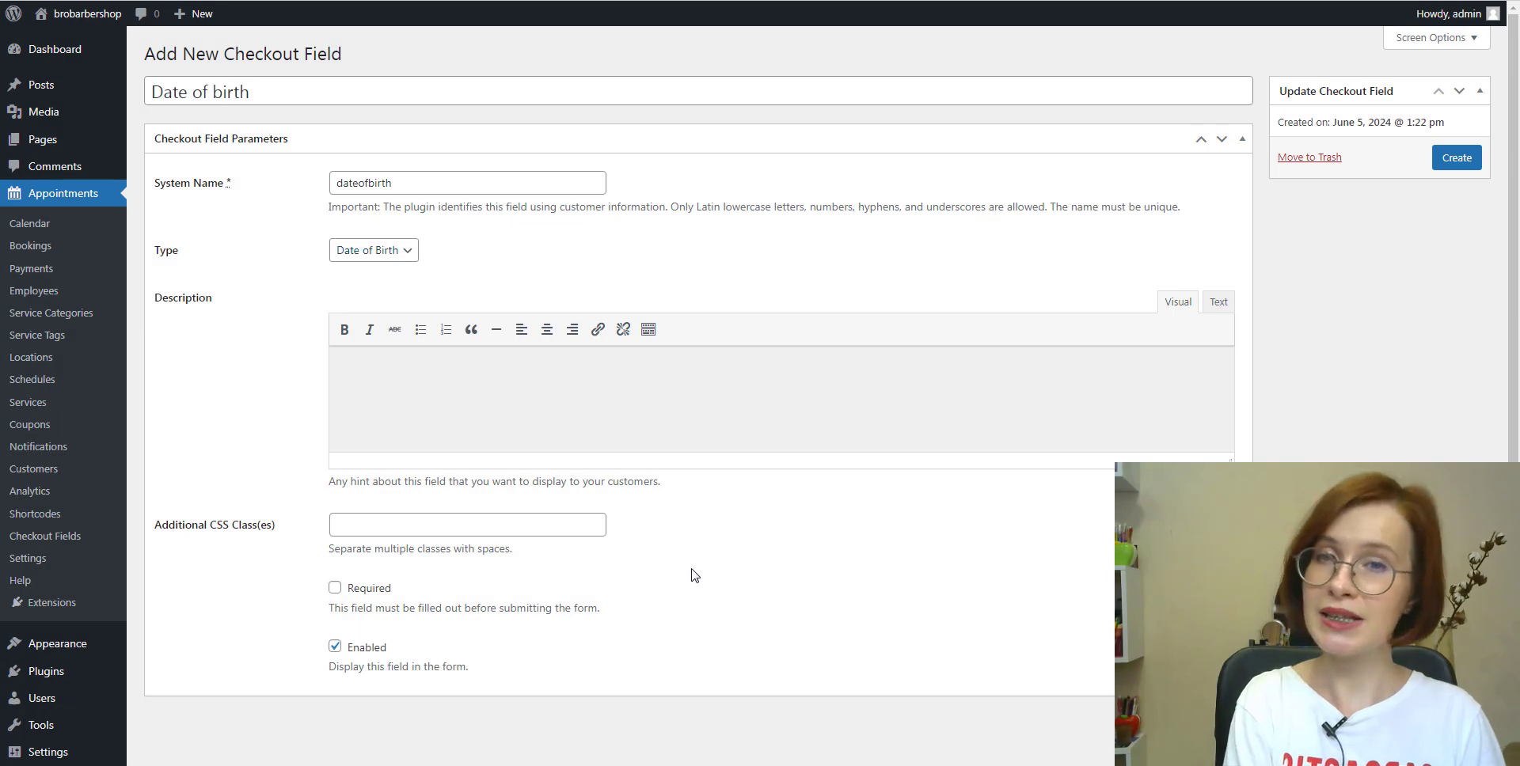
{"action": "left_click", "coordinate": [337, 592]}
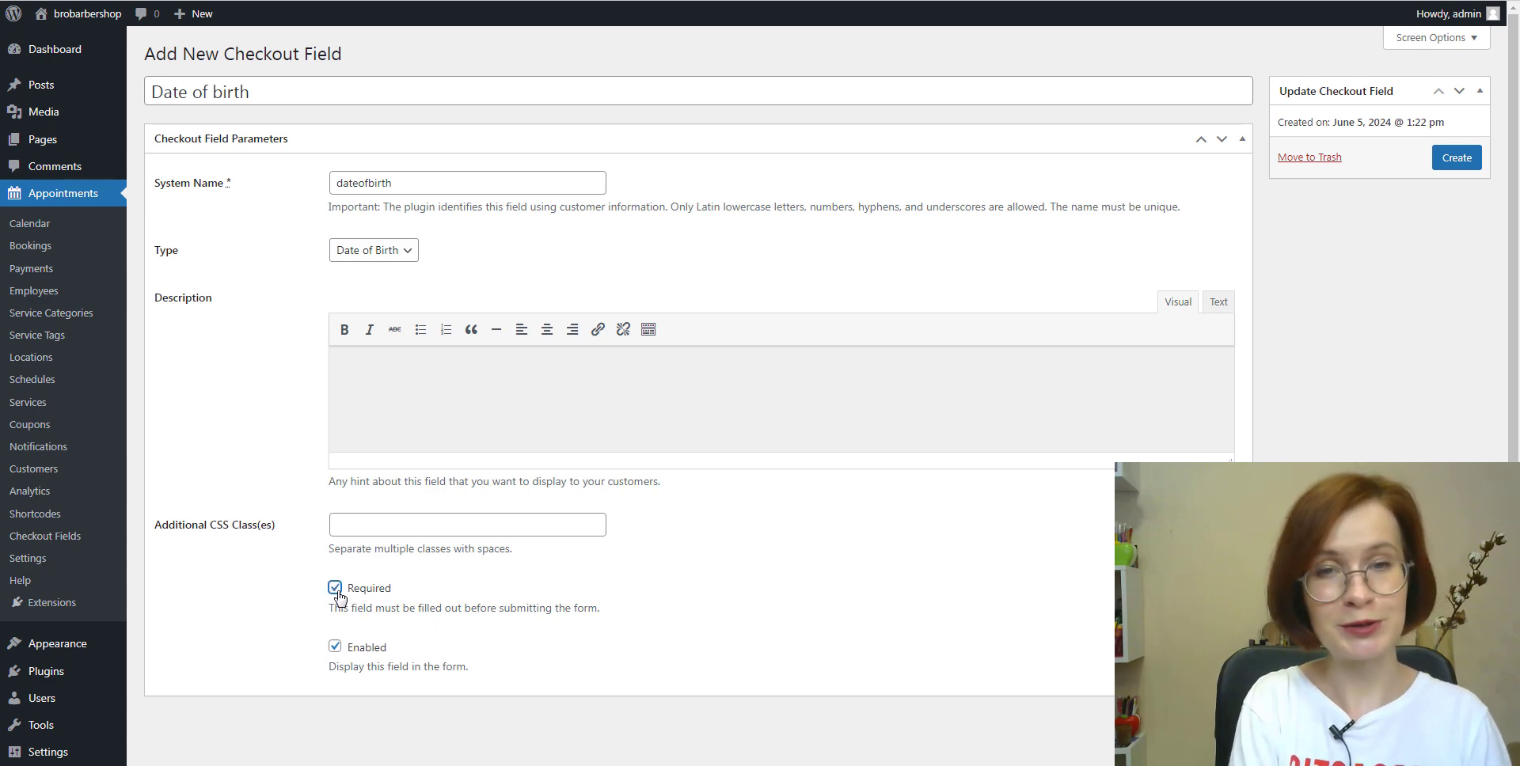
{"action": "left_click", "coordinate": [639, 609]}
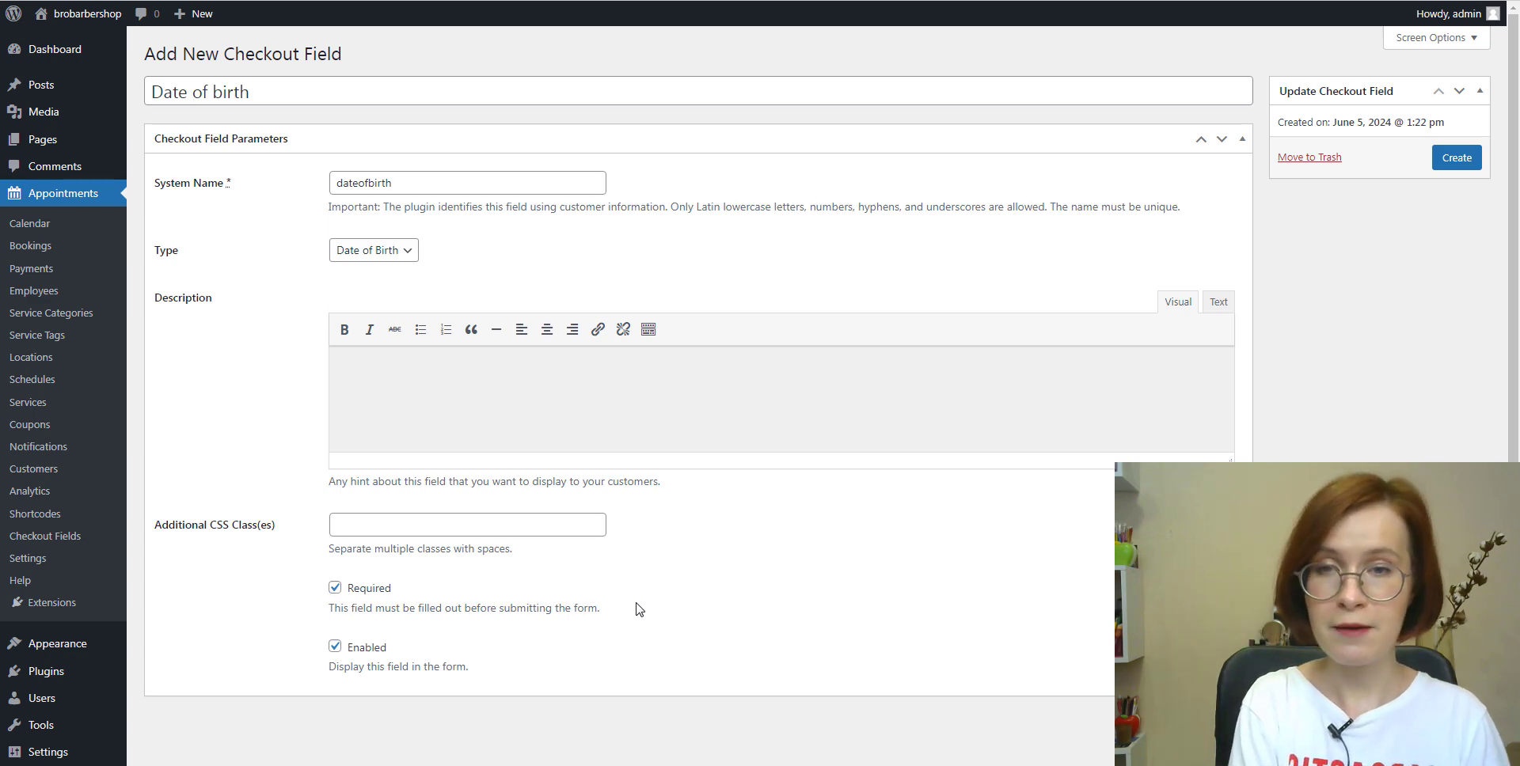
{"action": "left_click", "coordinate": [1450, 161]}
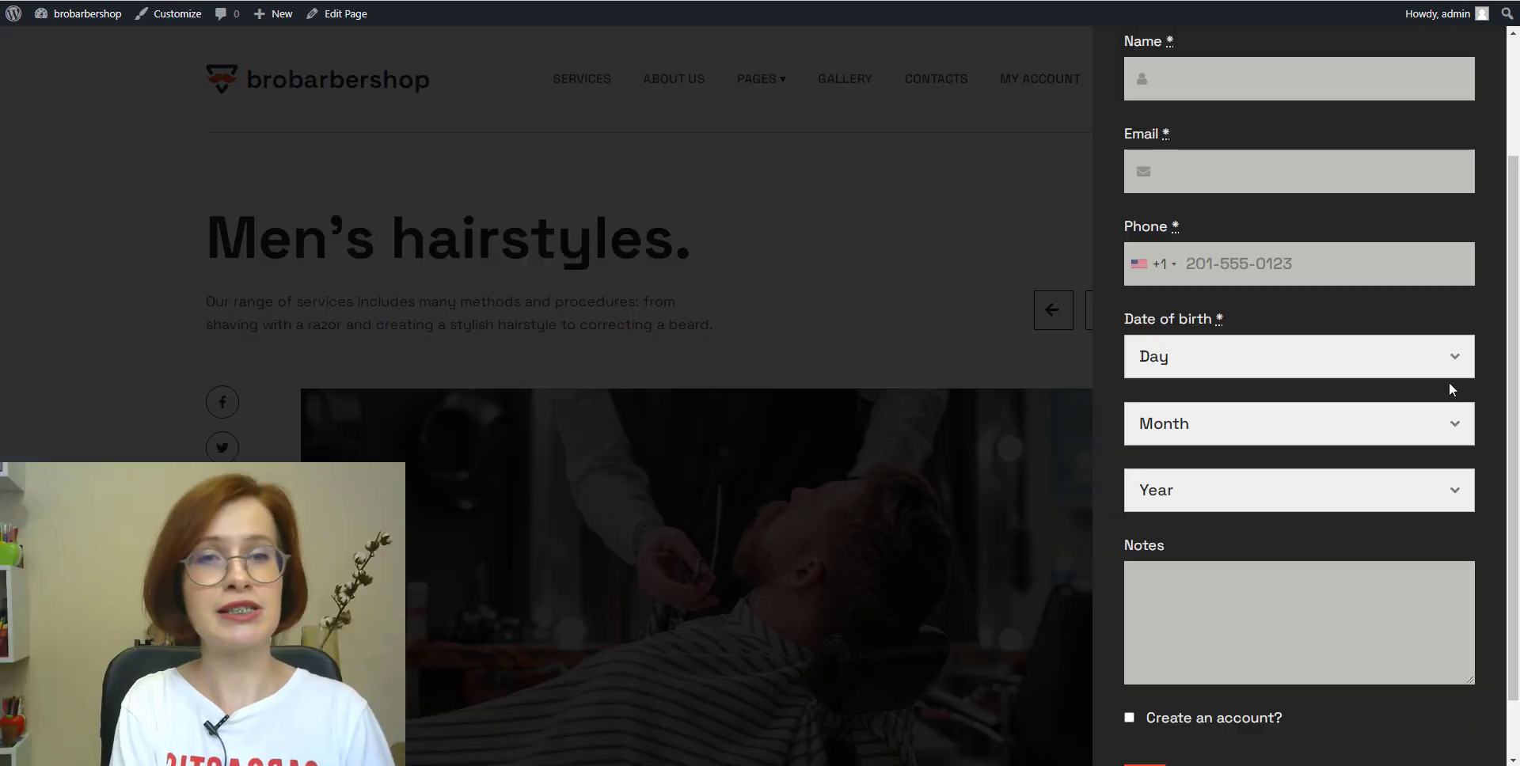
Check the day and month choices of the date of birth field in the website's appointment form.
{"action": "left_click", "coordinate": [1448, 362]}
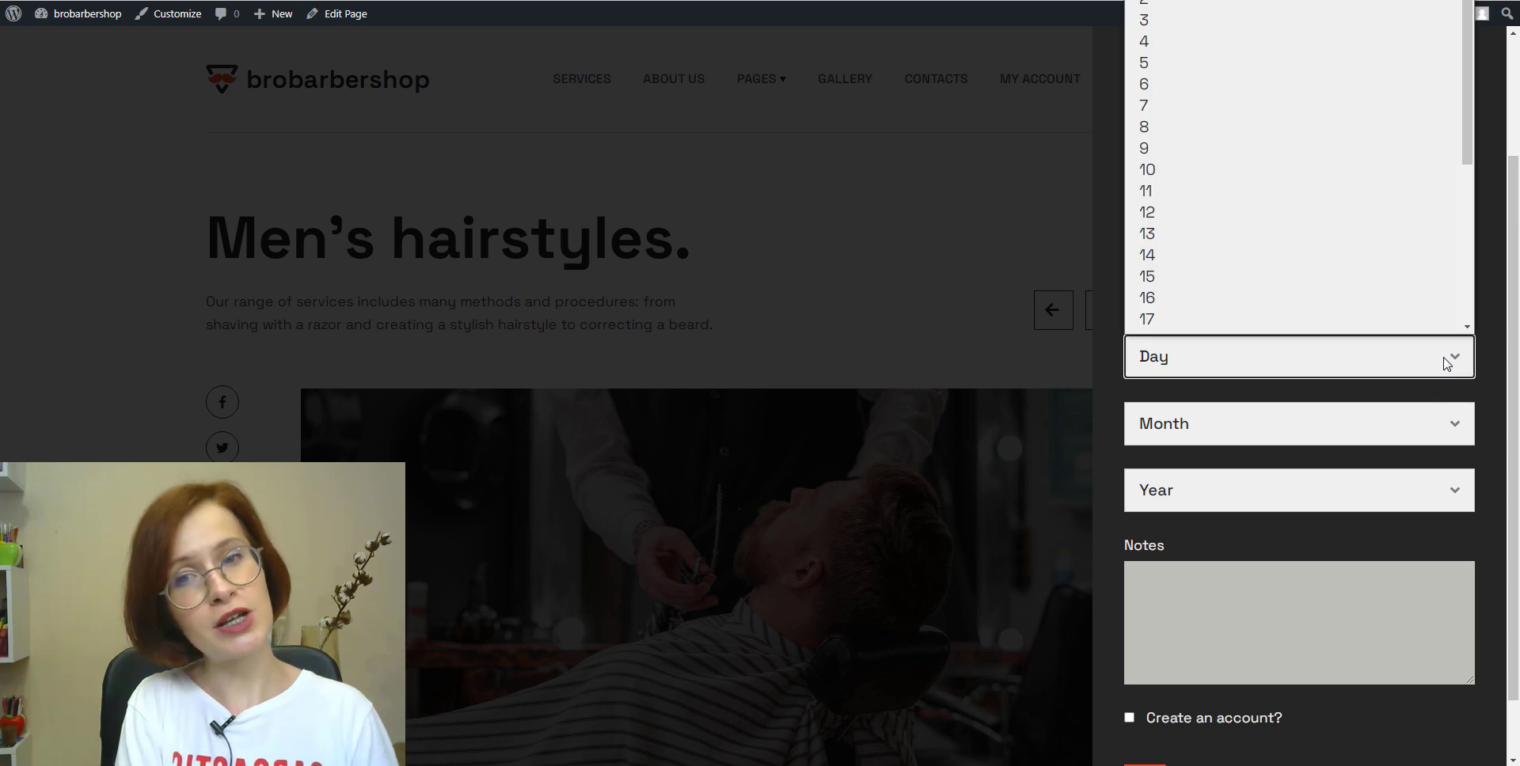
{"action": "left_click", "coordinate": [1451, 424]}
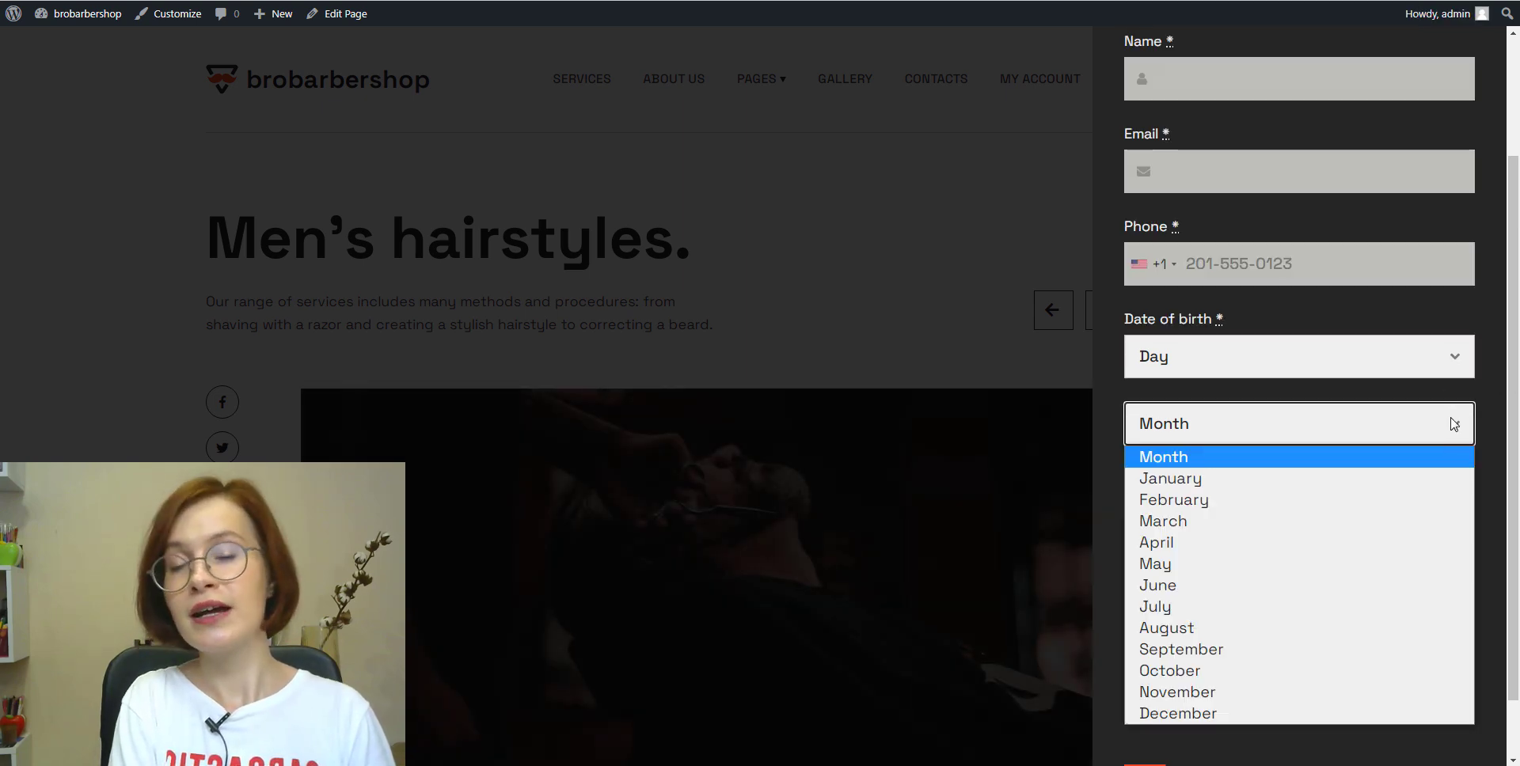
{"action": "left_click", "coordinate": [1454, 424]}
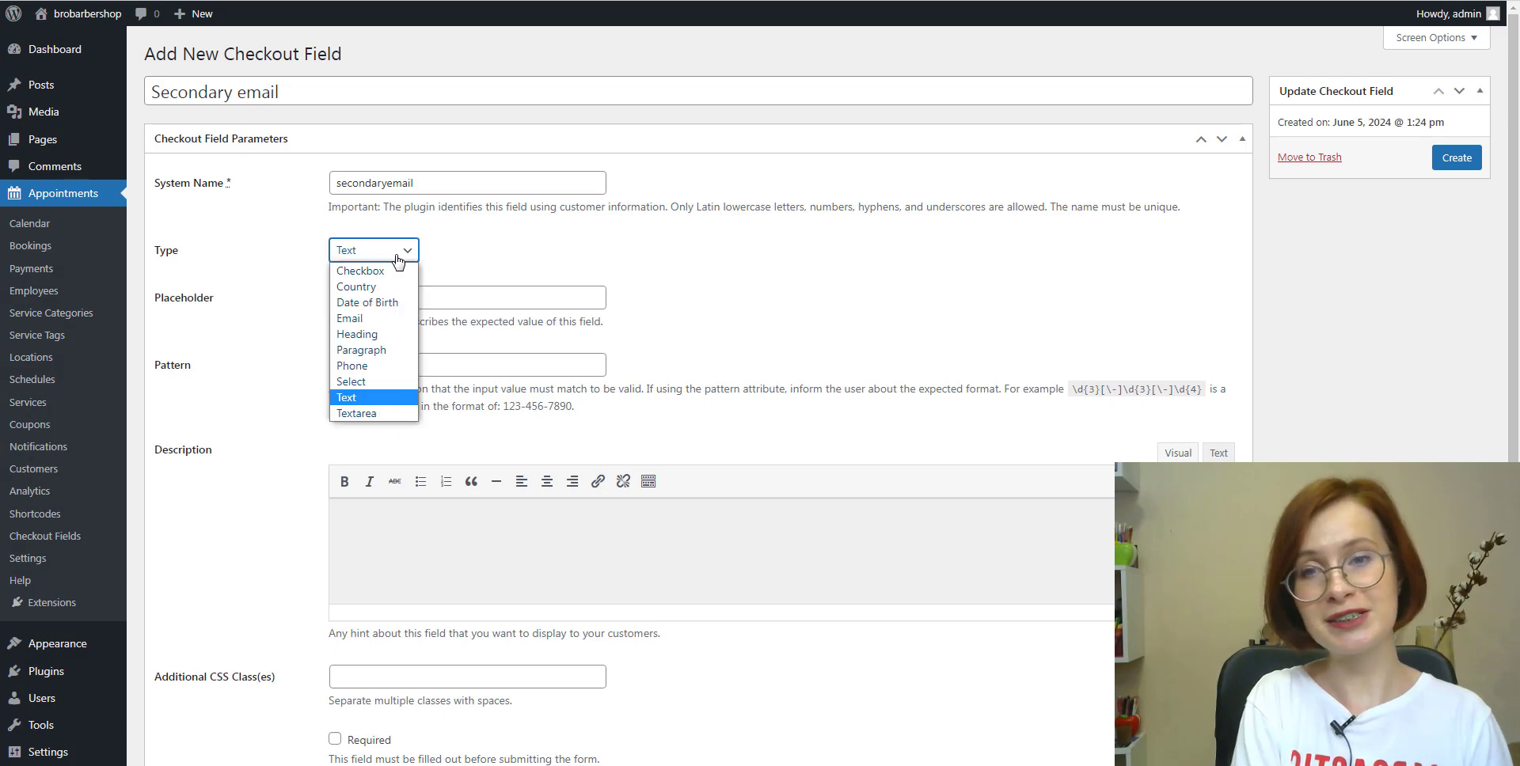
Set the type of the new "Secondary email" checkout field to Email.
{"action": "left_click", "coordinate": [369, 320]}
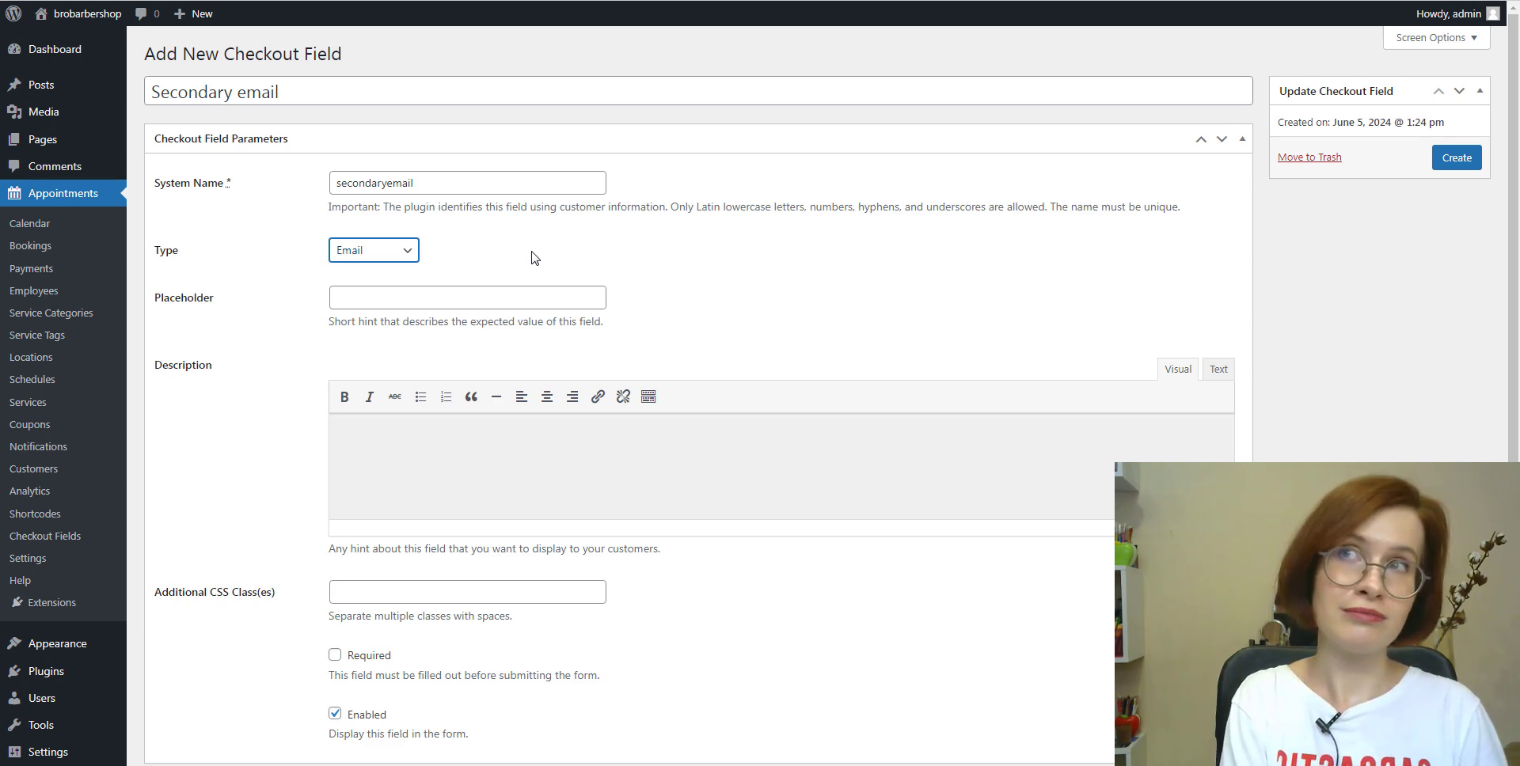
Start another checkout field of type Heading with the title "Please provide more information".
{"action": "left_click", "coordinate": [333, 57]}
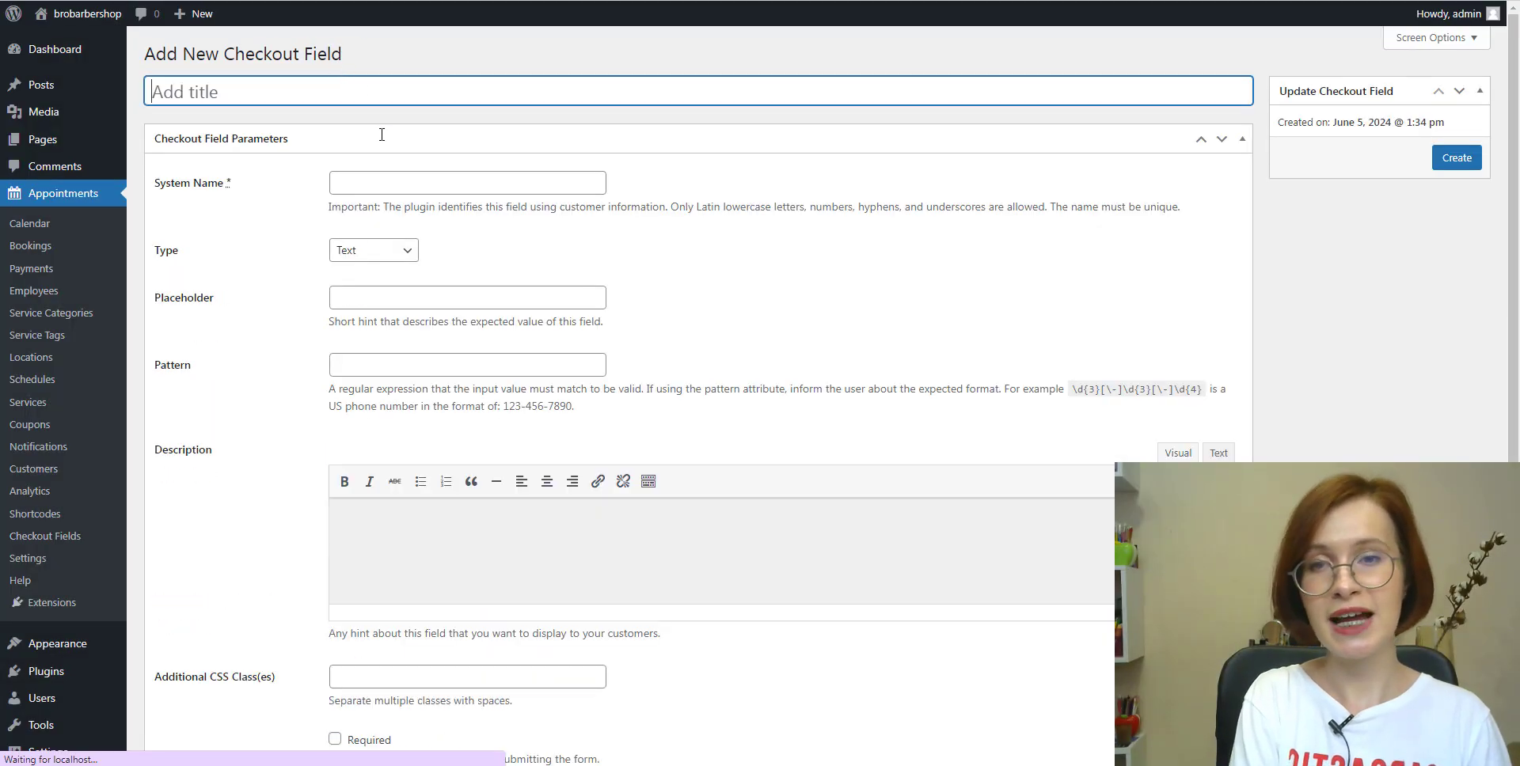
{"action": "left_click", "coordinate": [402, 260]}
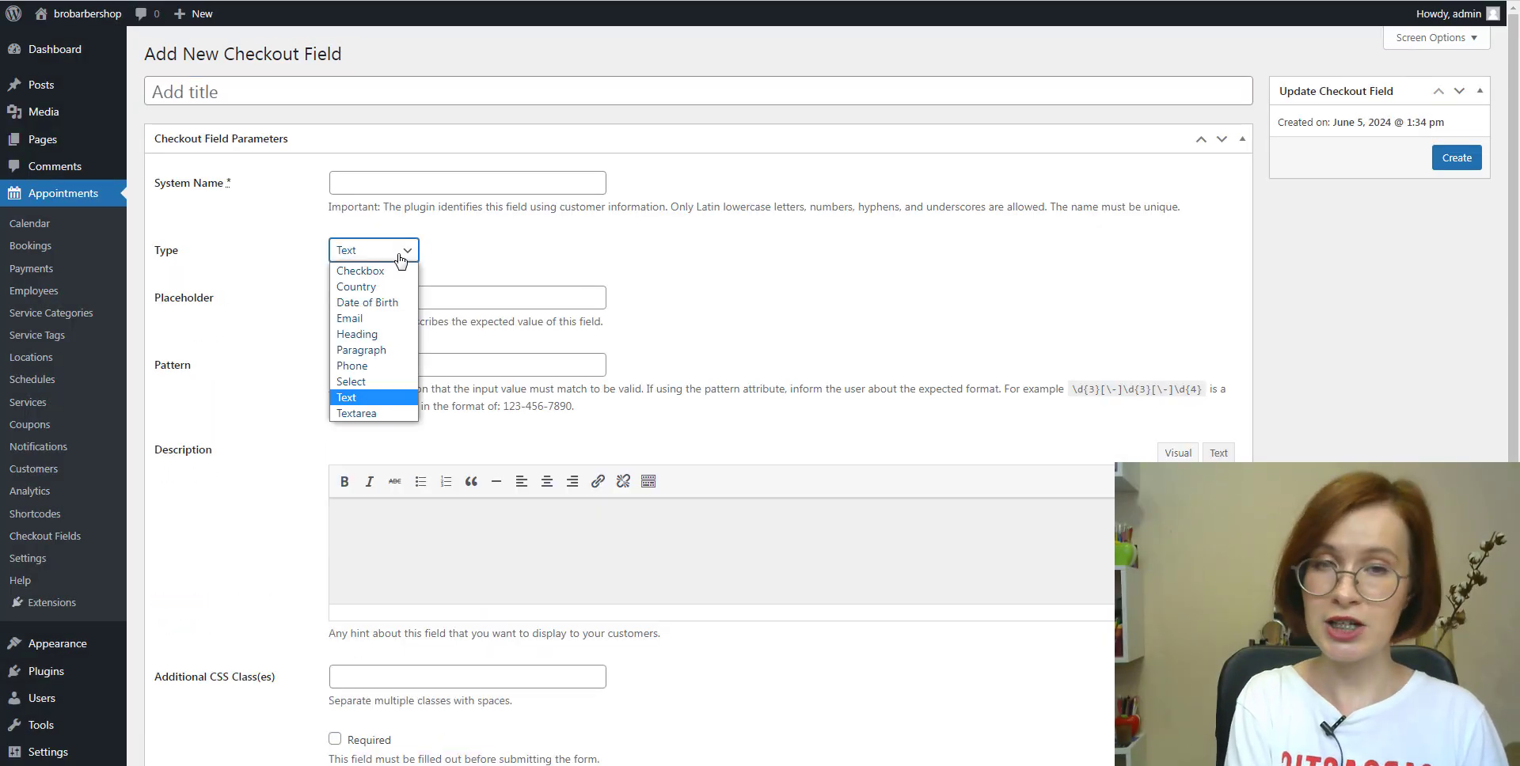
{"action": "left_click", "coordinate": [388, 335]}
{"action": "right_click", "coordinate": [216, 86]}
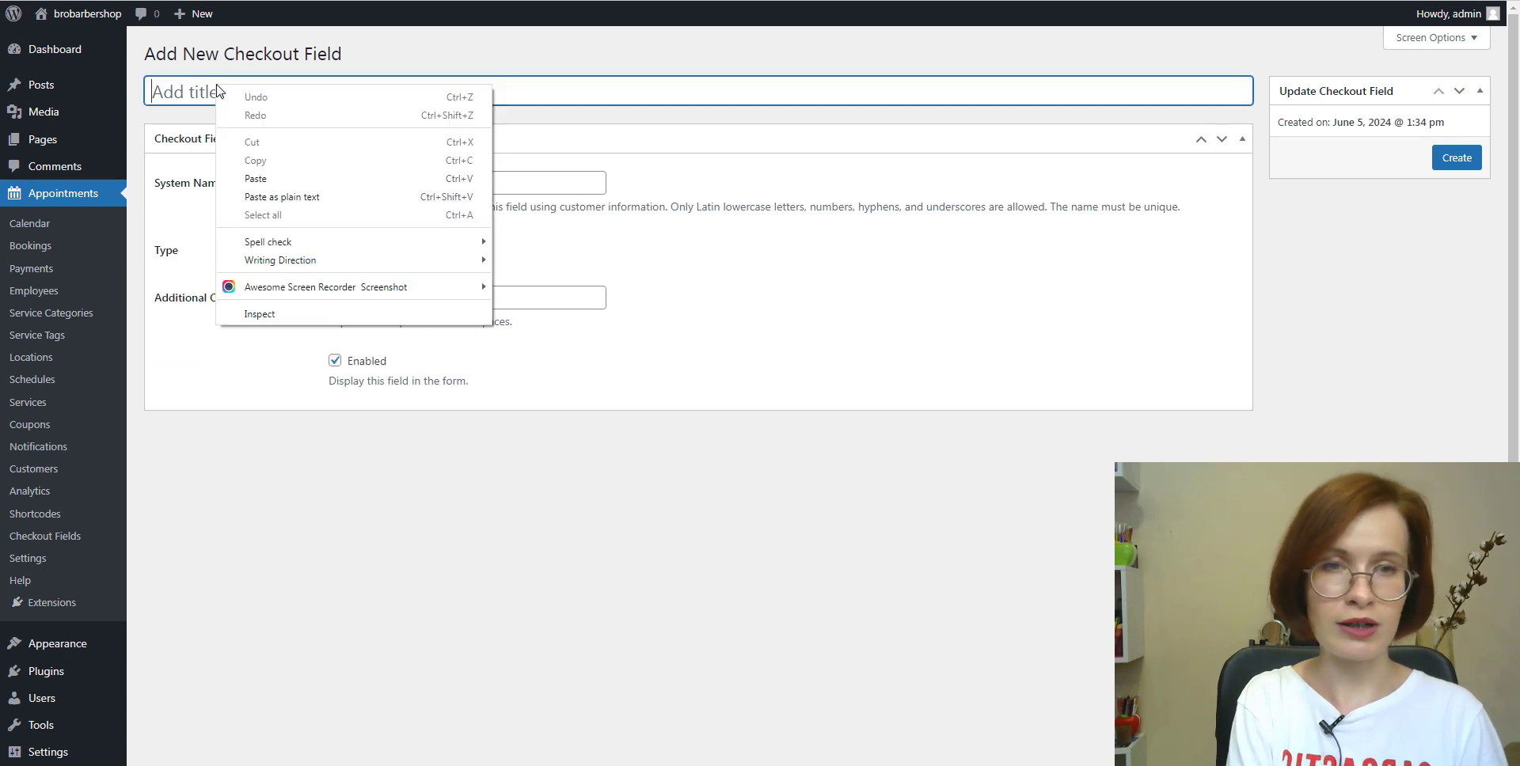
{"action": "left_click", "coordinate": [271, 178]}
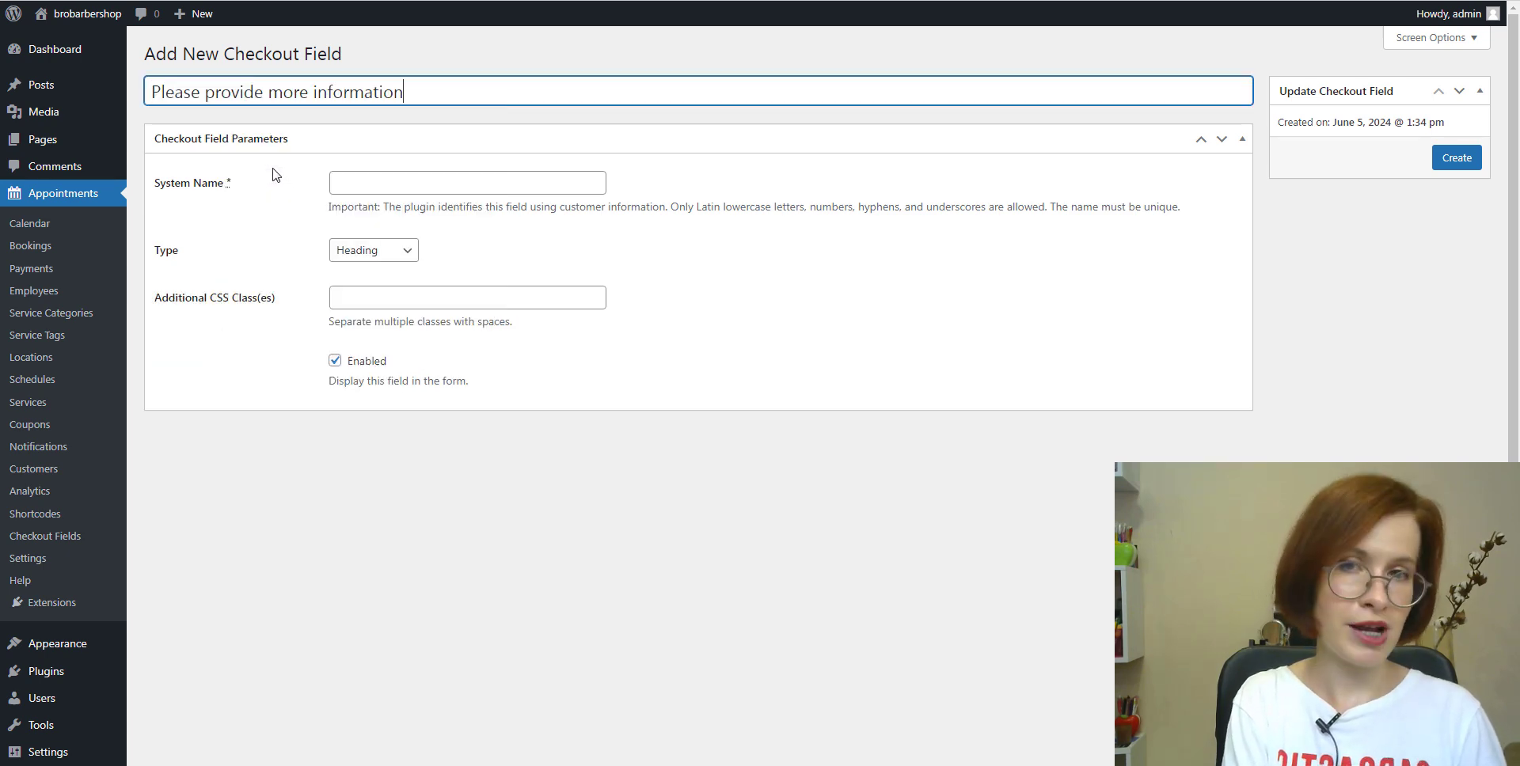
Give the heading field the system name "heading" and create it.
{"action": "left_click", "coordinate": [387, 179]}
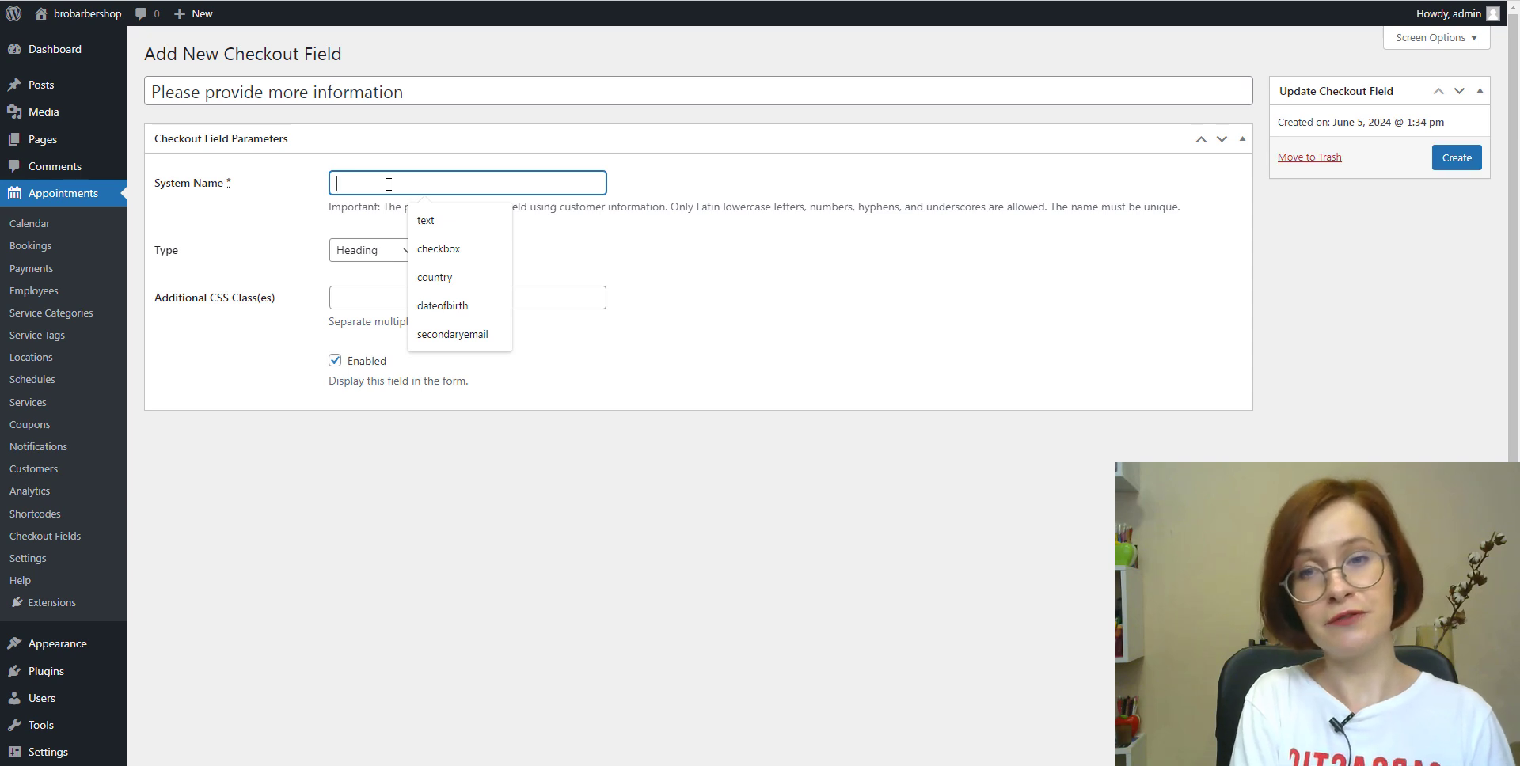
{"action": "type", "text": "he"}
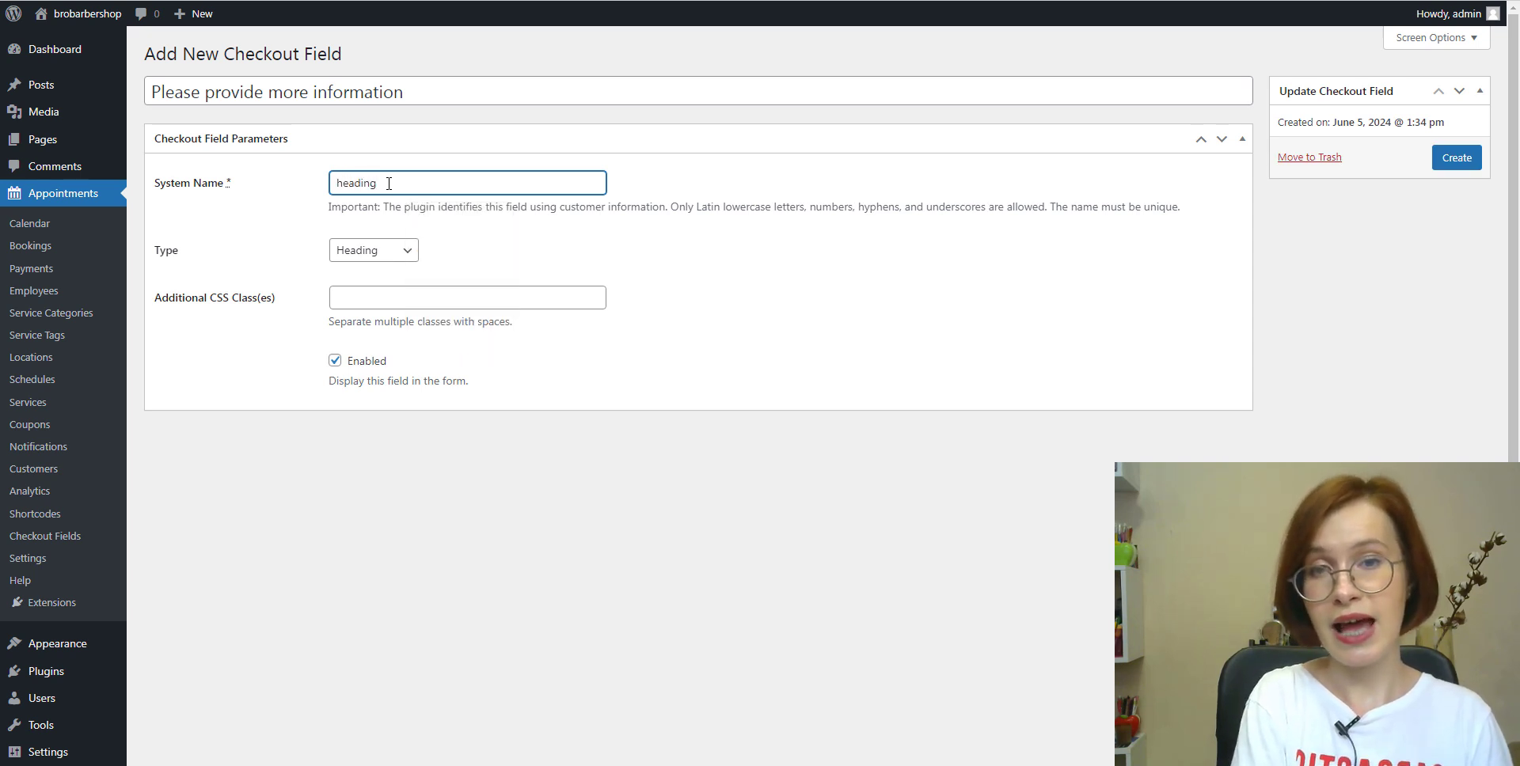
{"action": "type", "text": "ading"}
{"action": "left_click", "coordinate": [567, 239]}
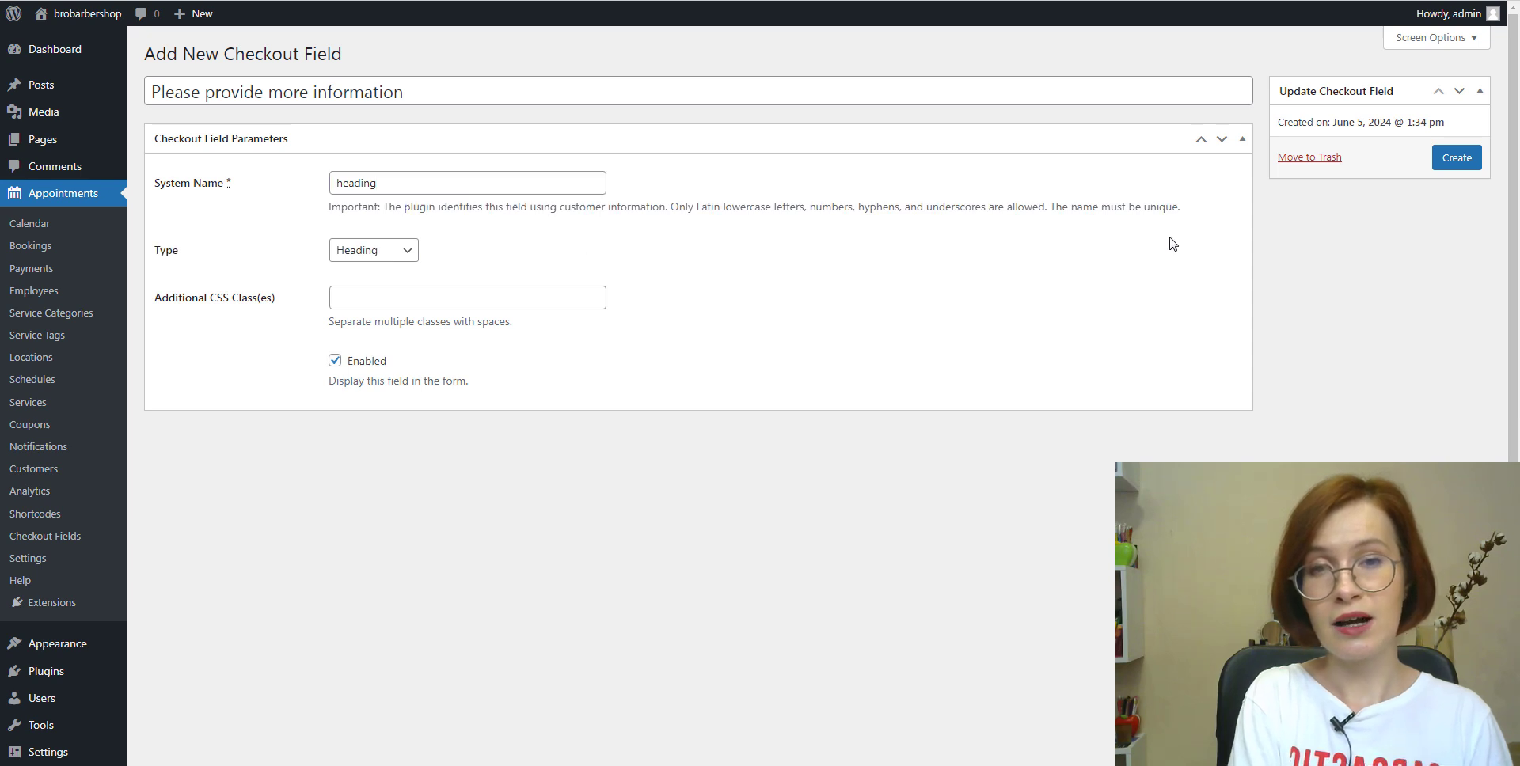
{"action": "left_click", "coordinate": [1447, 165]}
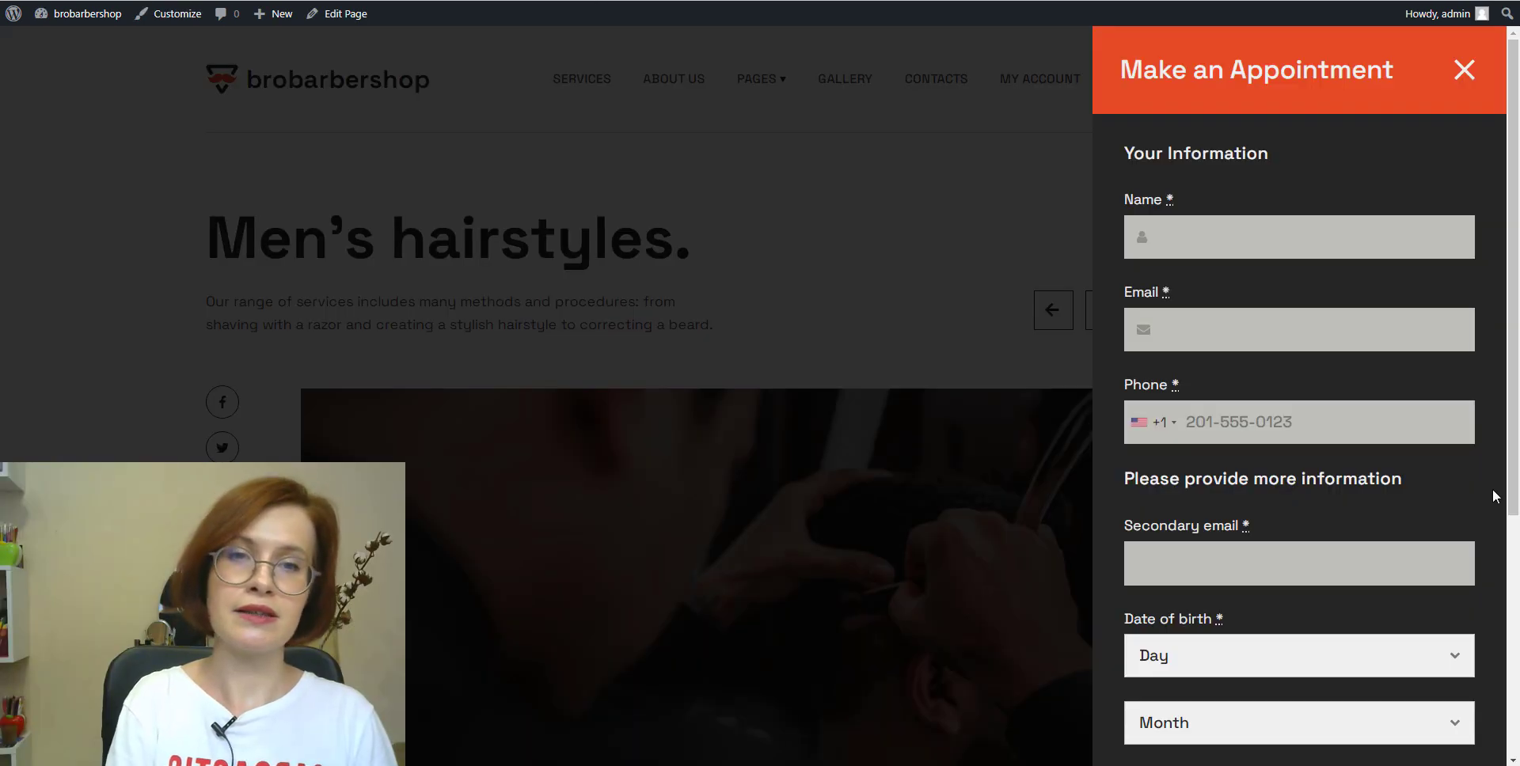
Examine the added heading, secondary email, date of birth and paragraph fields in the website's appointment form.
{"action": "scroll", "coordinate": [1496, 497], "scroll_direction": "down", "scroll_amount": 1}
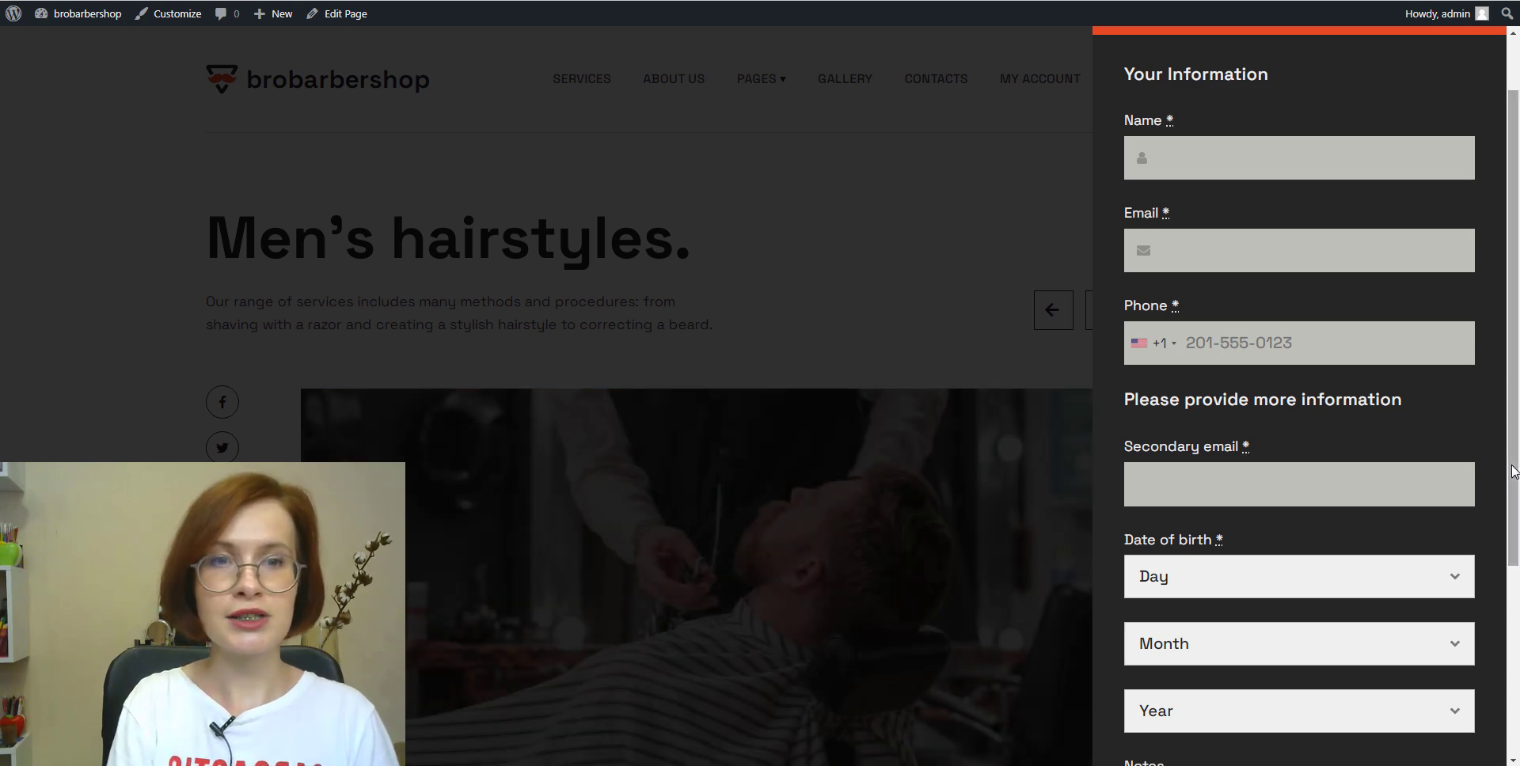
{"action": "left_click_drag", "start_coordinate": [1513, 472], "coordinate": [1517, 518]}
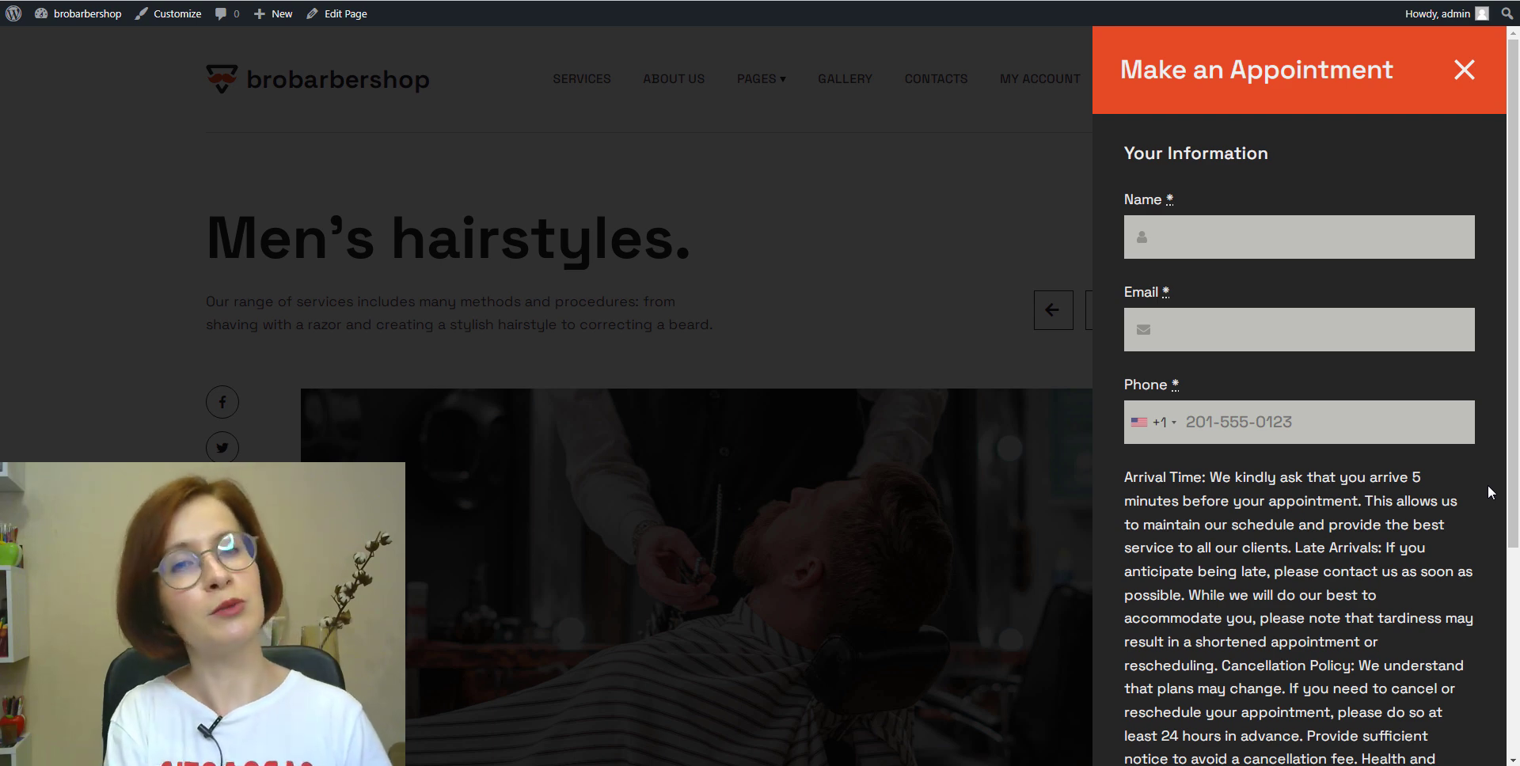
{"action": "scroll", "coordinate": [1491, 492], "scroll_direction": "down", "scroll_amount": 3}
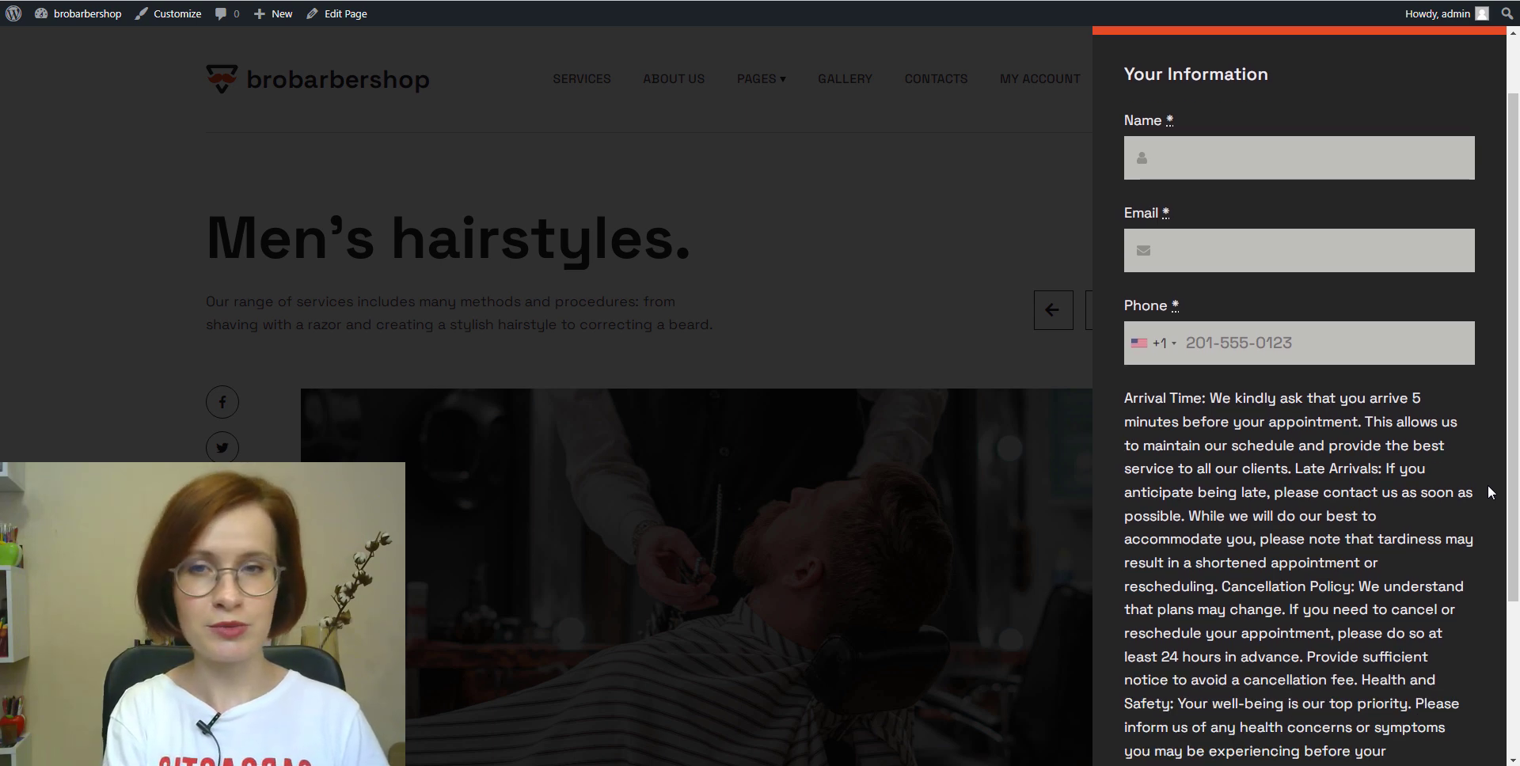
{"action": "scroll", "coordinate": [1491, 493], "scroll_direction": "down", "scroll_amount": 1}
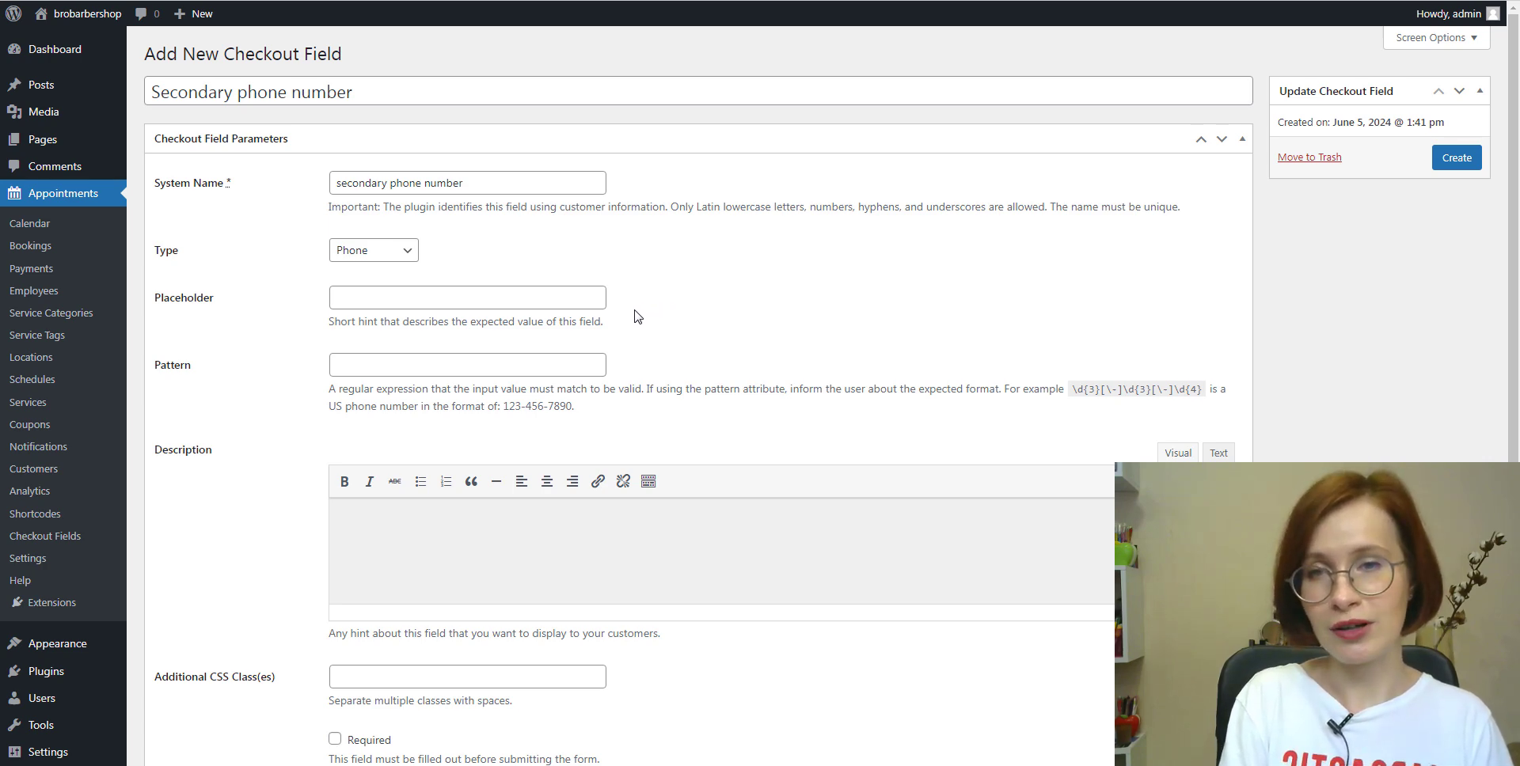
Describe the secondary phone field as "Adding a secondary phone number ensures seamless communication, allowing us to send appointment reminders, updates, and exclusive offers.".
{"action": "left_click", "coordinate": [348, 517]}
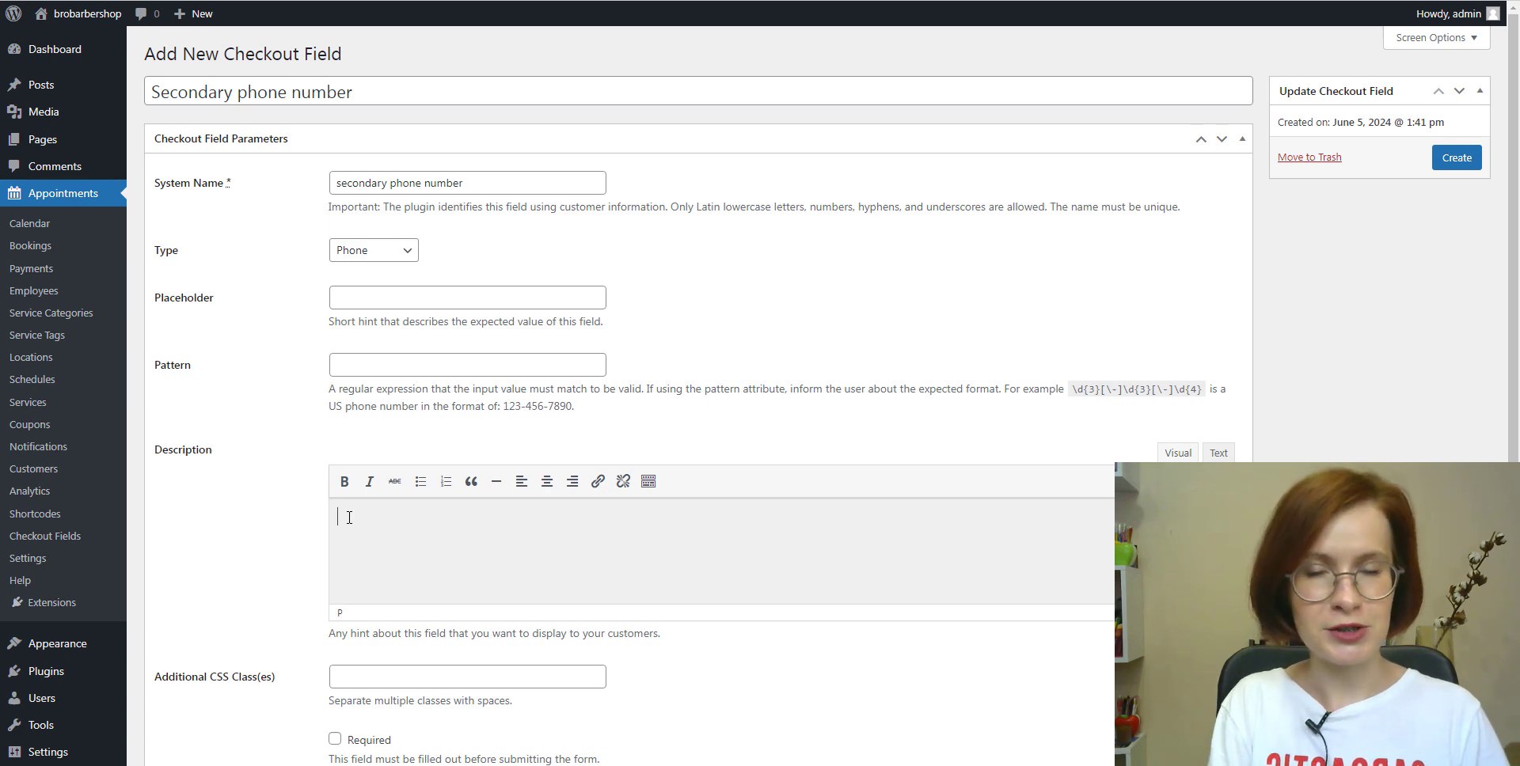
{"action": "right_click", "coordinate": [349, 517]}
{"action": "left_click", "coordinate": [388, 611]}
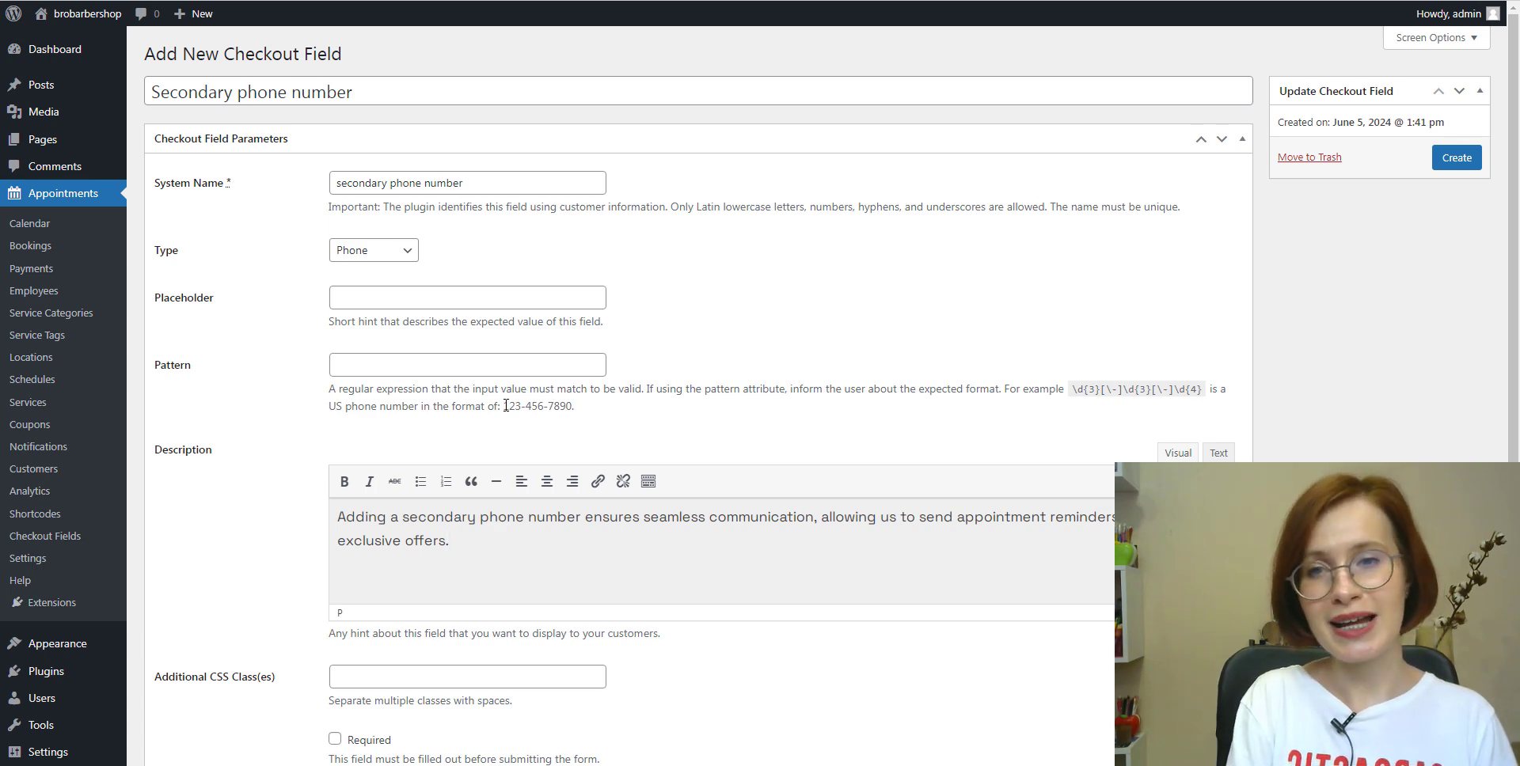
Copy the example US phone number format from the pattern hint into the secondary phone field's pattern.
{"action": "left_click_drag", "start_coordinate": [505, 405], "coordinate": [571, 410]}
{"action": "key", "text": "ctrl+c"}
{"action": "right_click", "coordinate": [552, 409]}
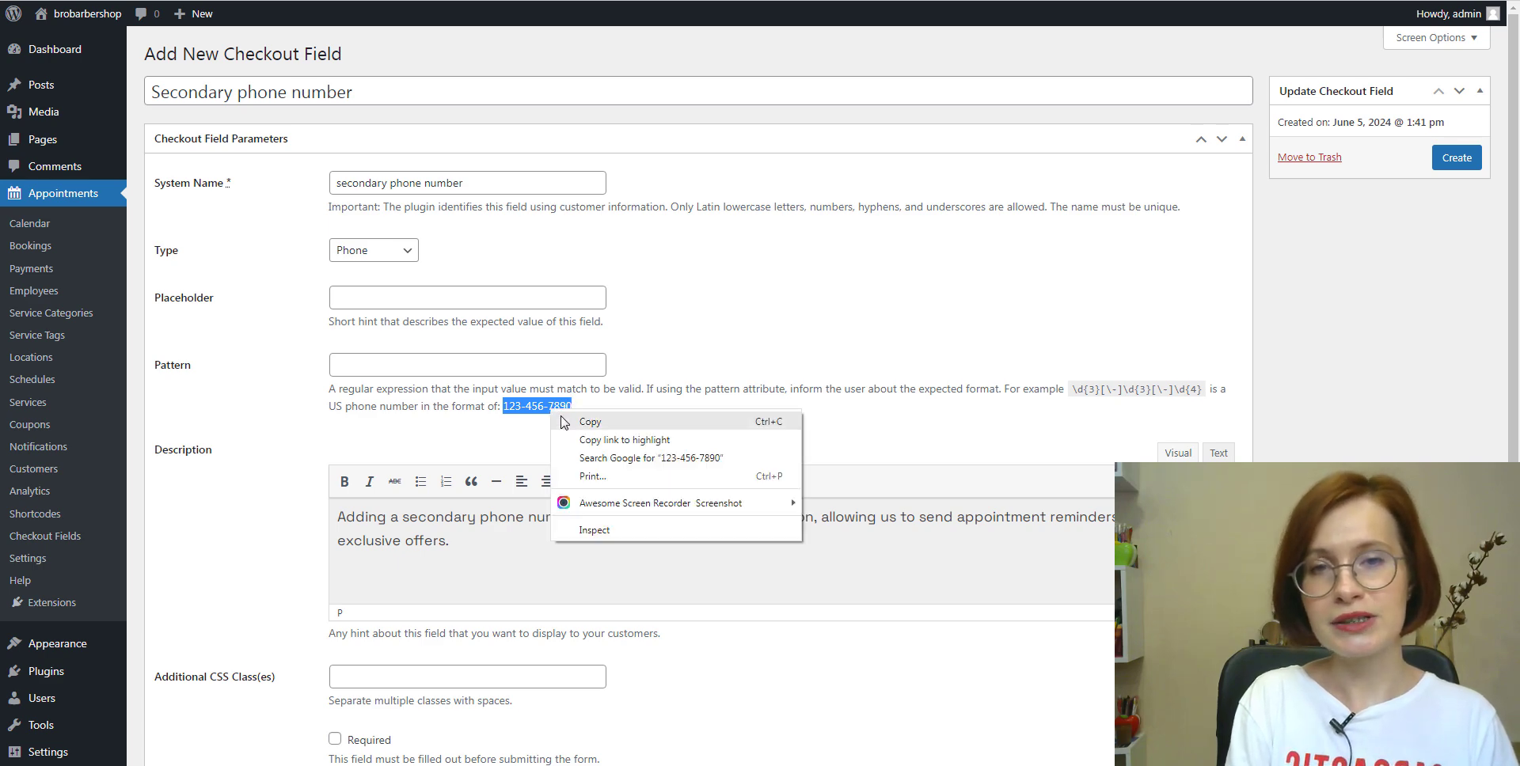
{"action": "left_click", "coordinate": [564, 422]}
{"action": "left_click", "coordinate": [398, 367]}
{"action": "right_click", "coordinate": [399, 367]}
{"action": "left_click", "coordinate": [464, 459]}
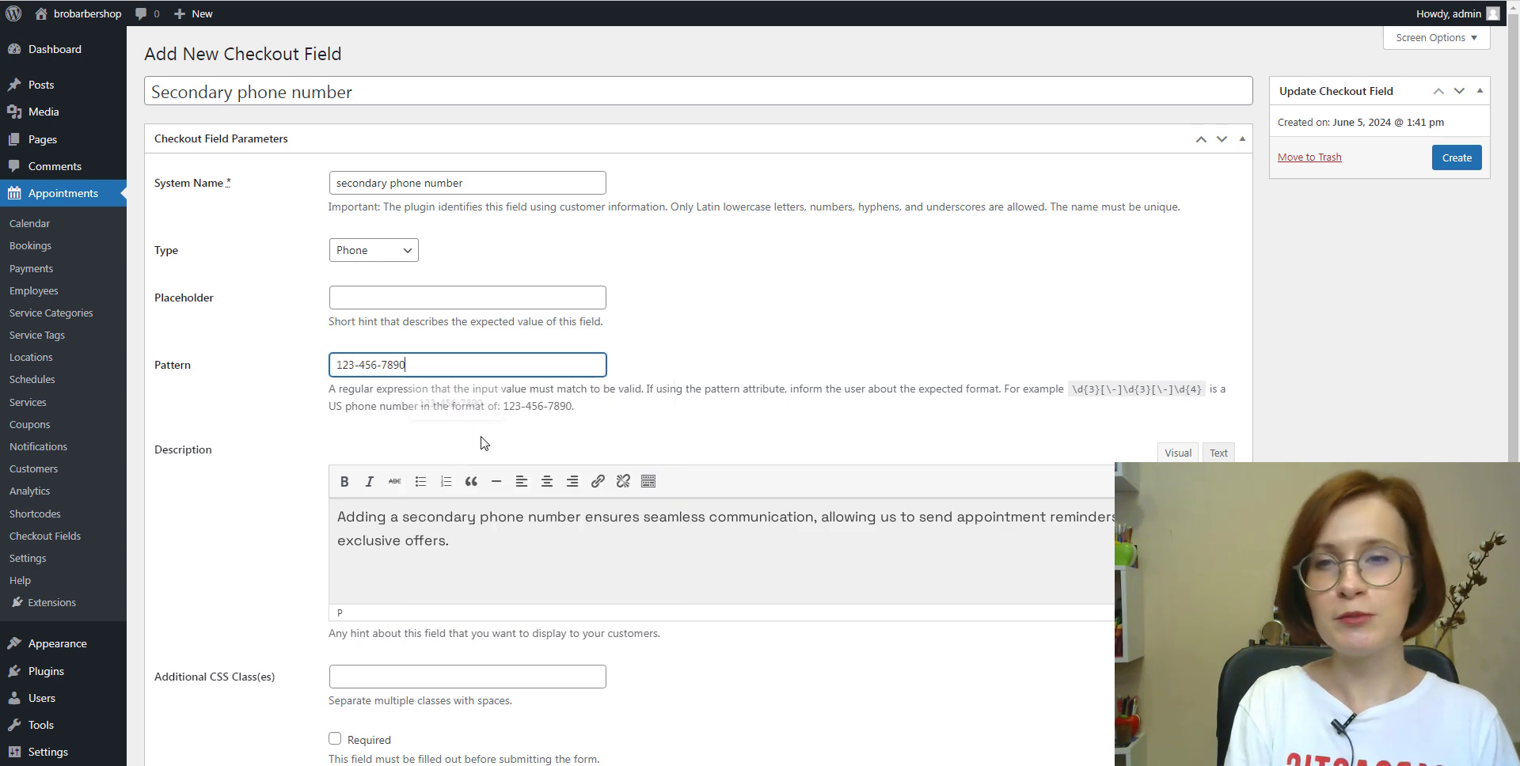
{"action": "left_click", "coordinate": [660, 365]}
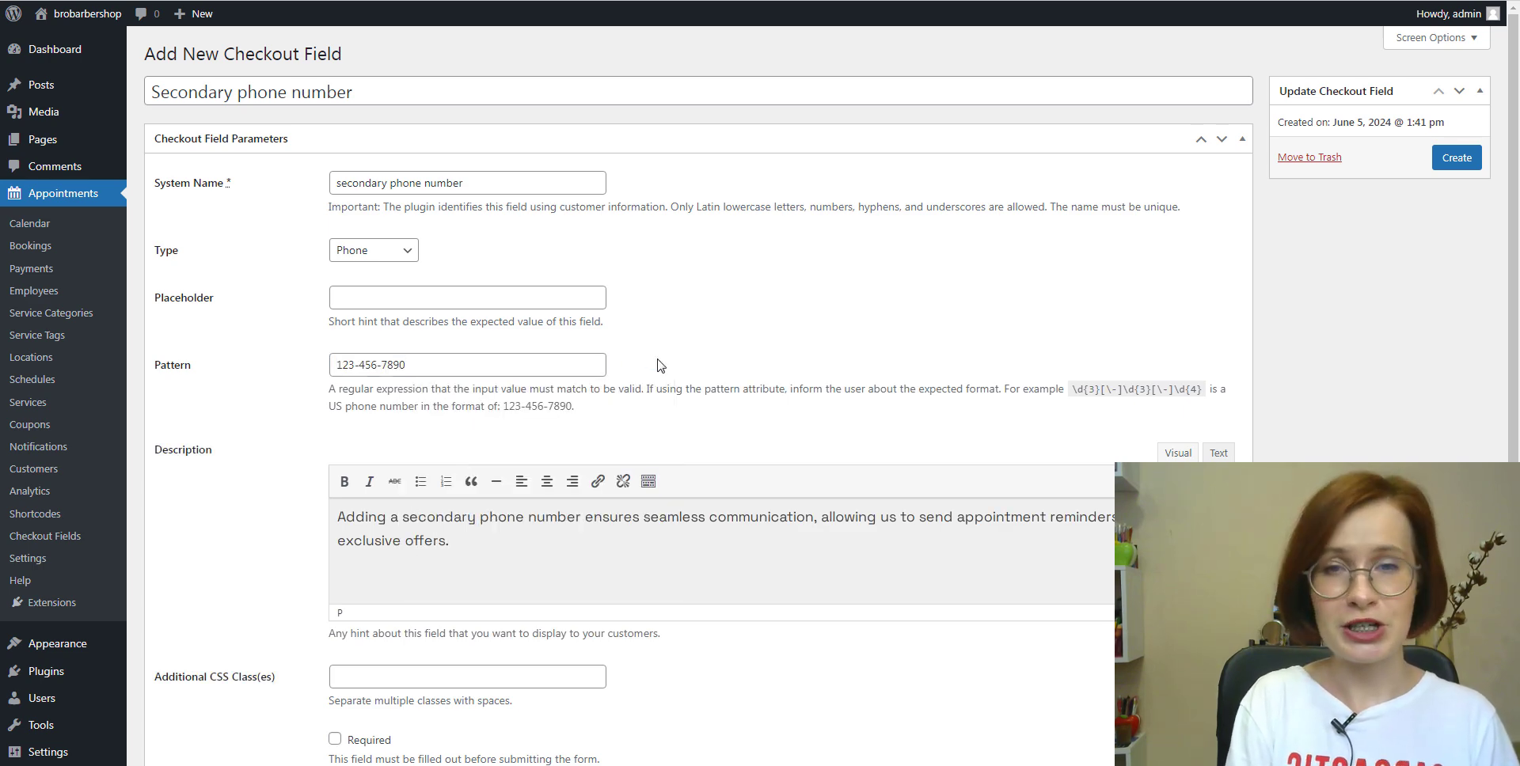
Make the "Secondary phone number" checkout field required and create it.
{"action": "scroll", "coordinate": [660, 366], "scroll_direction": "down", "scroll_amount": 1}
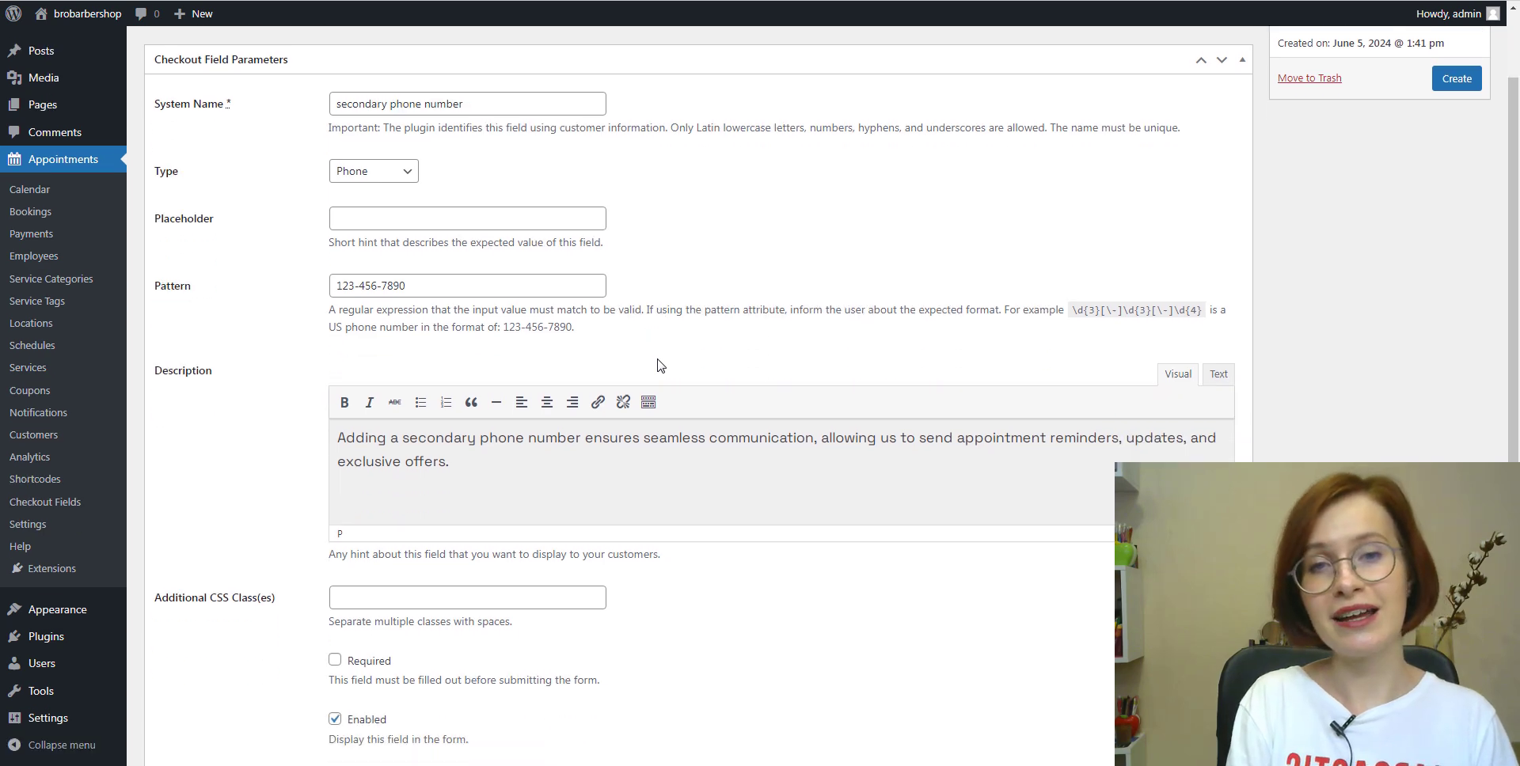
{"action": "left_click", "coordinate": [335, 661]}
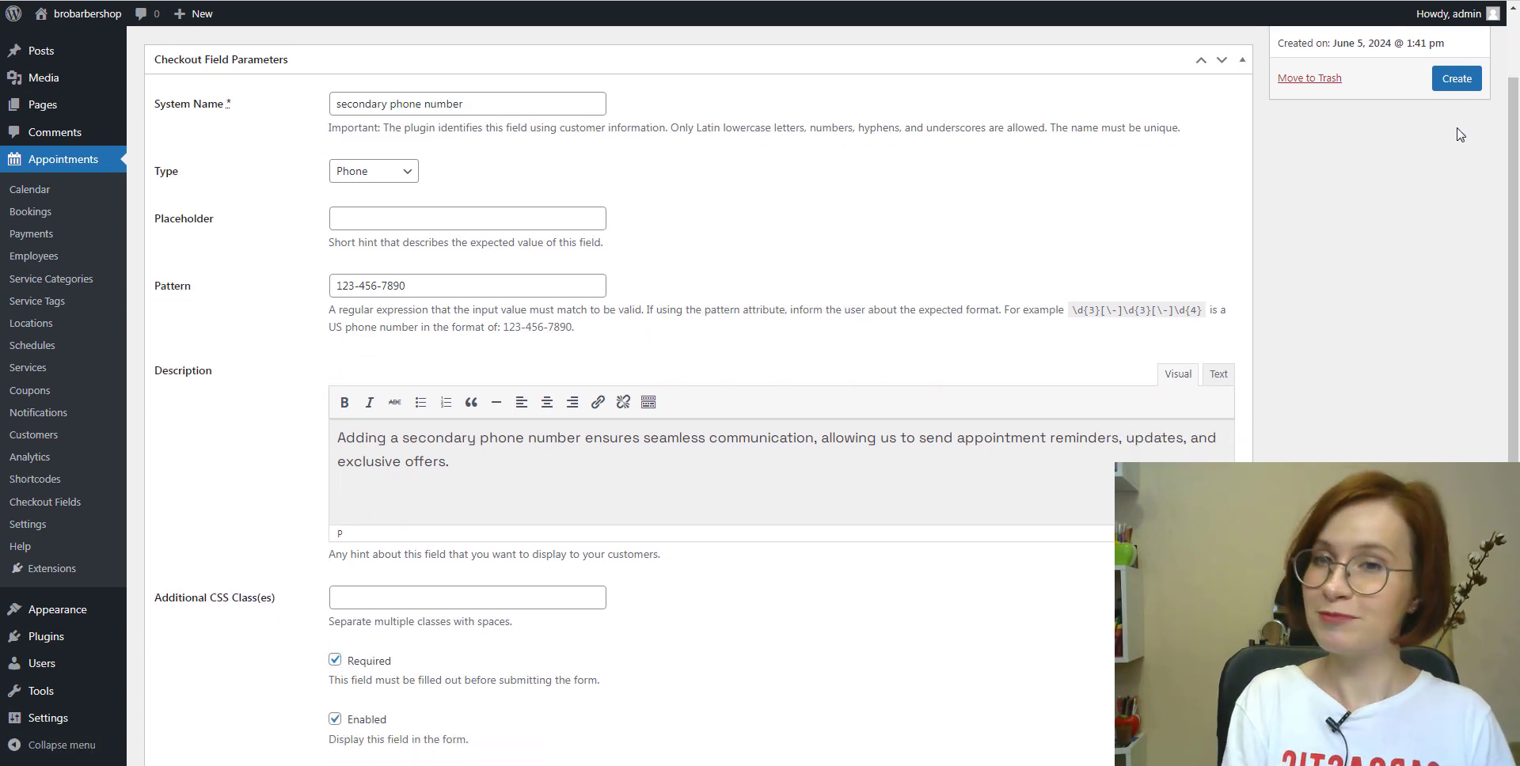
{"action": "left_click", "coordinate": [1471, 84]}
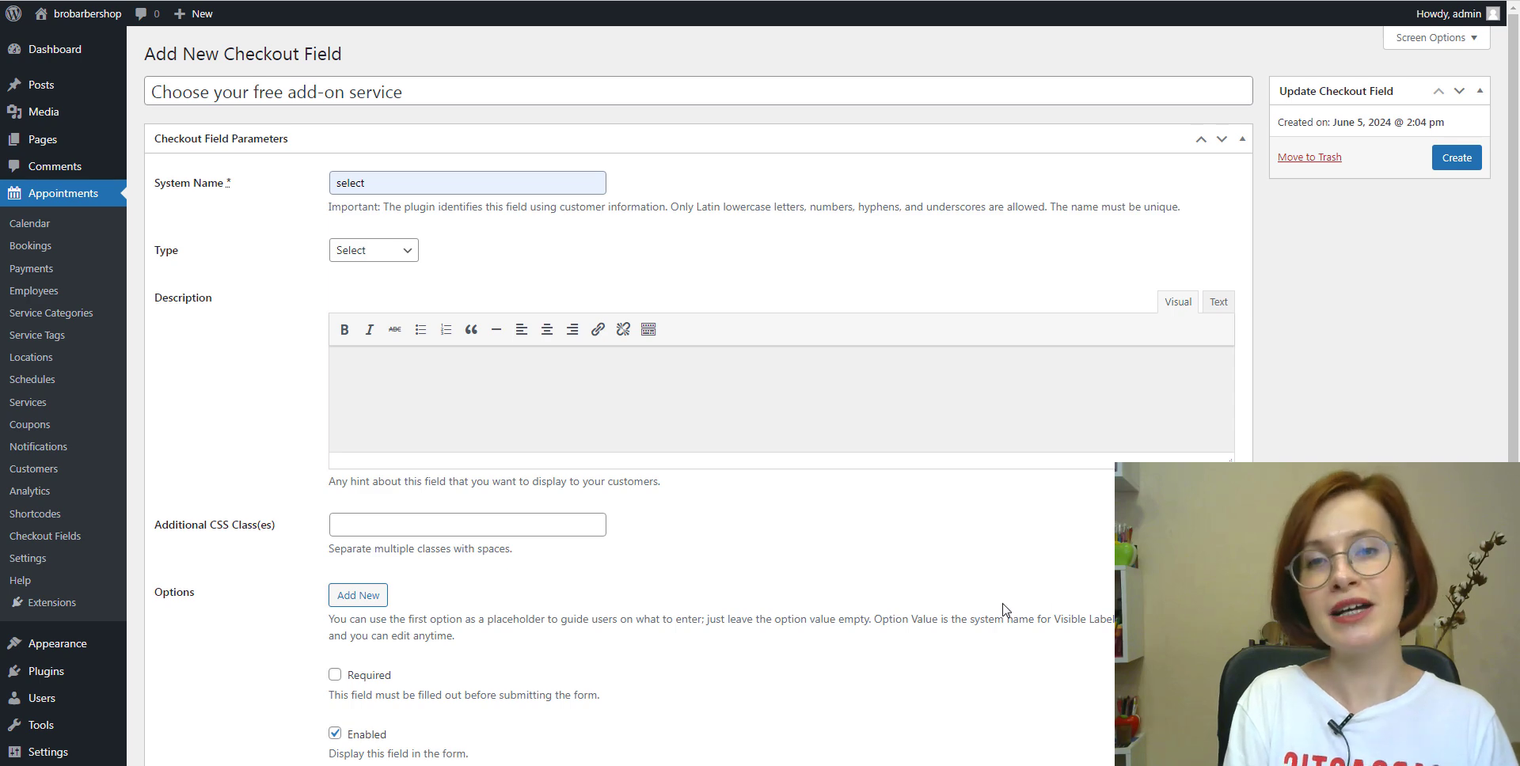
Add an option with value 1 and label "Express scalp massage" to the "Choose your free add-on service" select field.
{"action": "left_click", "coordinate": [379, 601]}
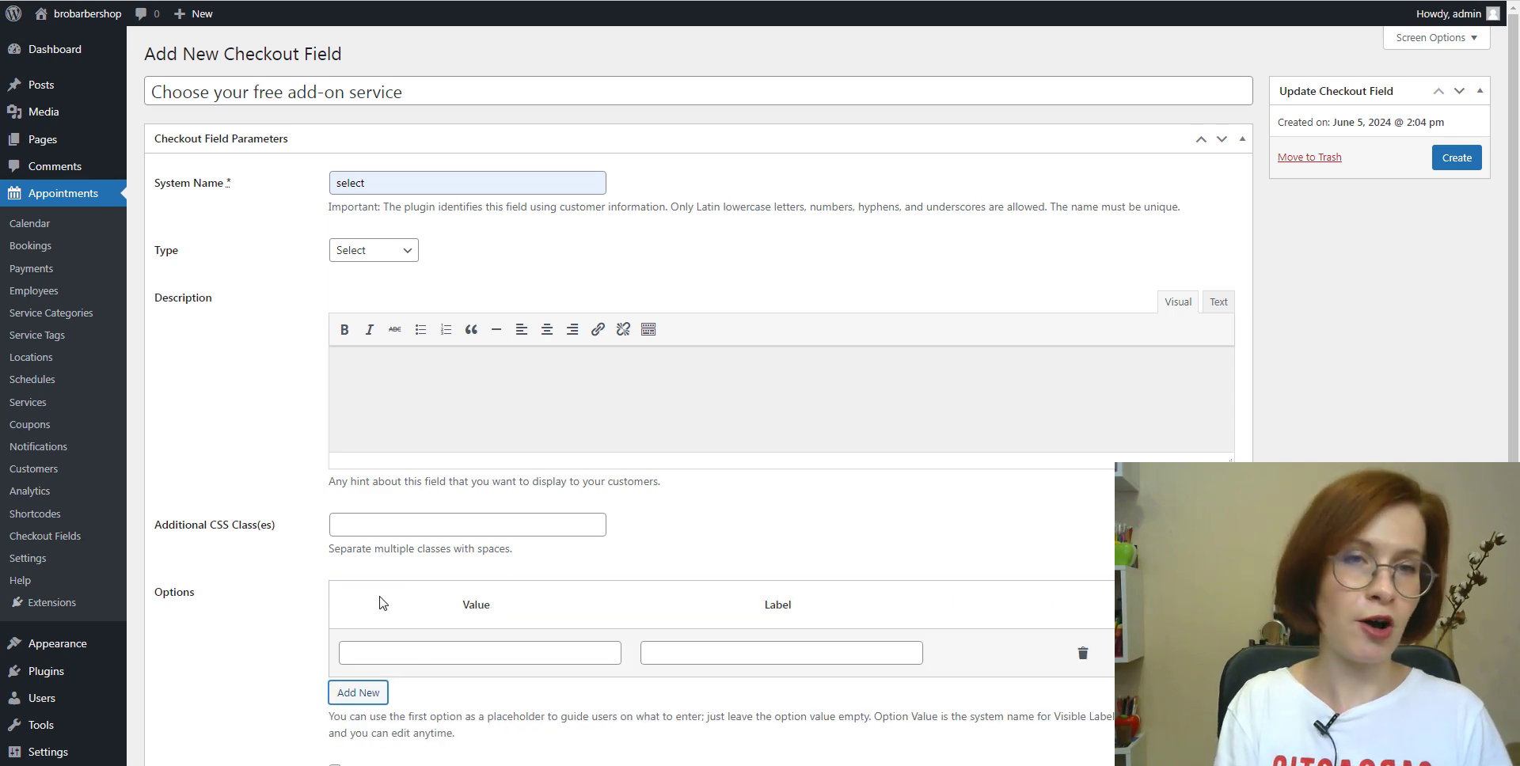
{"action": "left_click", "coordinate": [434, 655]}
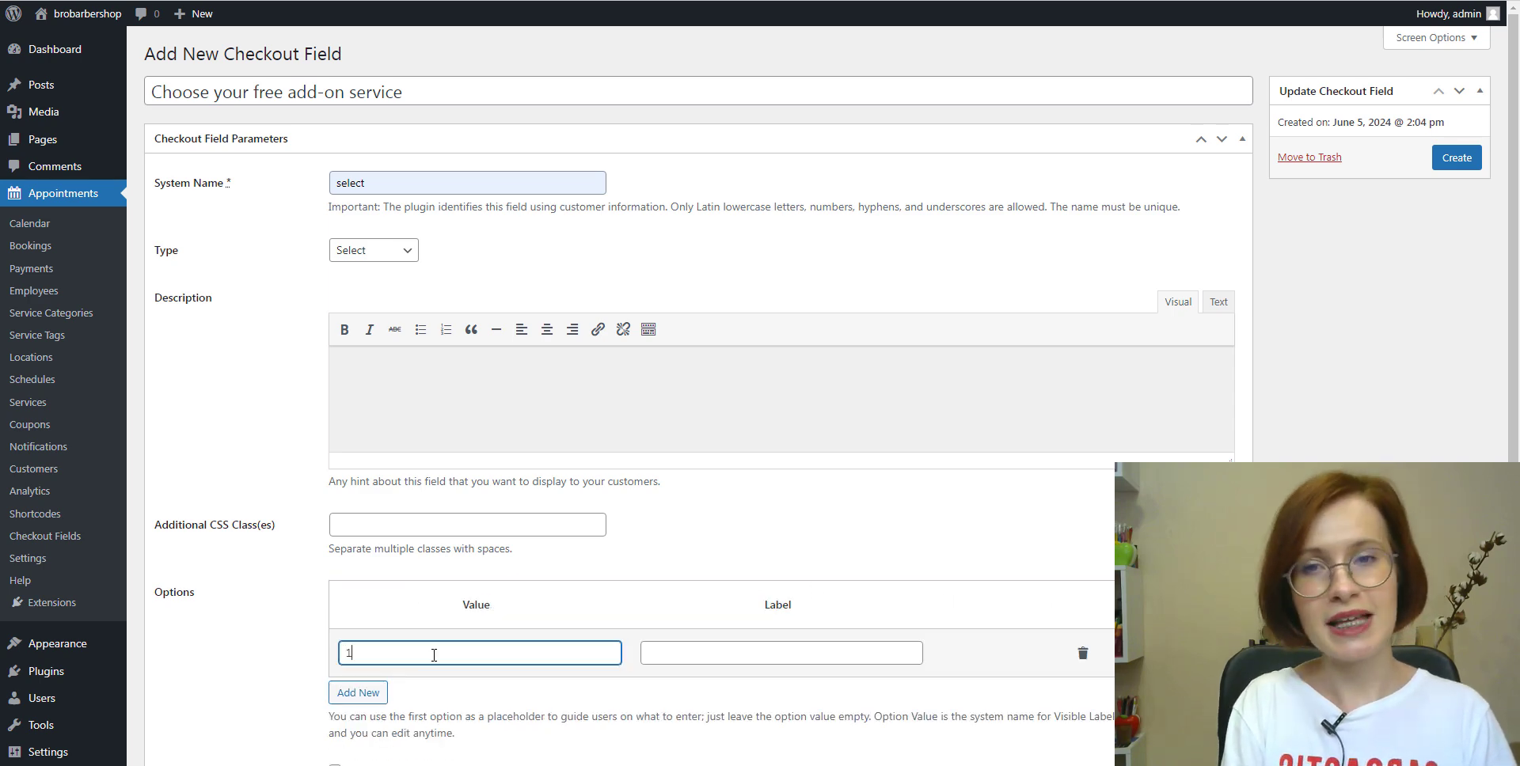
{"action": "type", "text": "1"}
{"action": "right_click", "coordinate": [658, 657]}
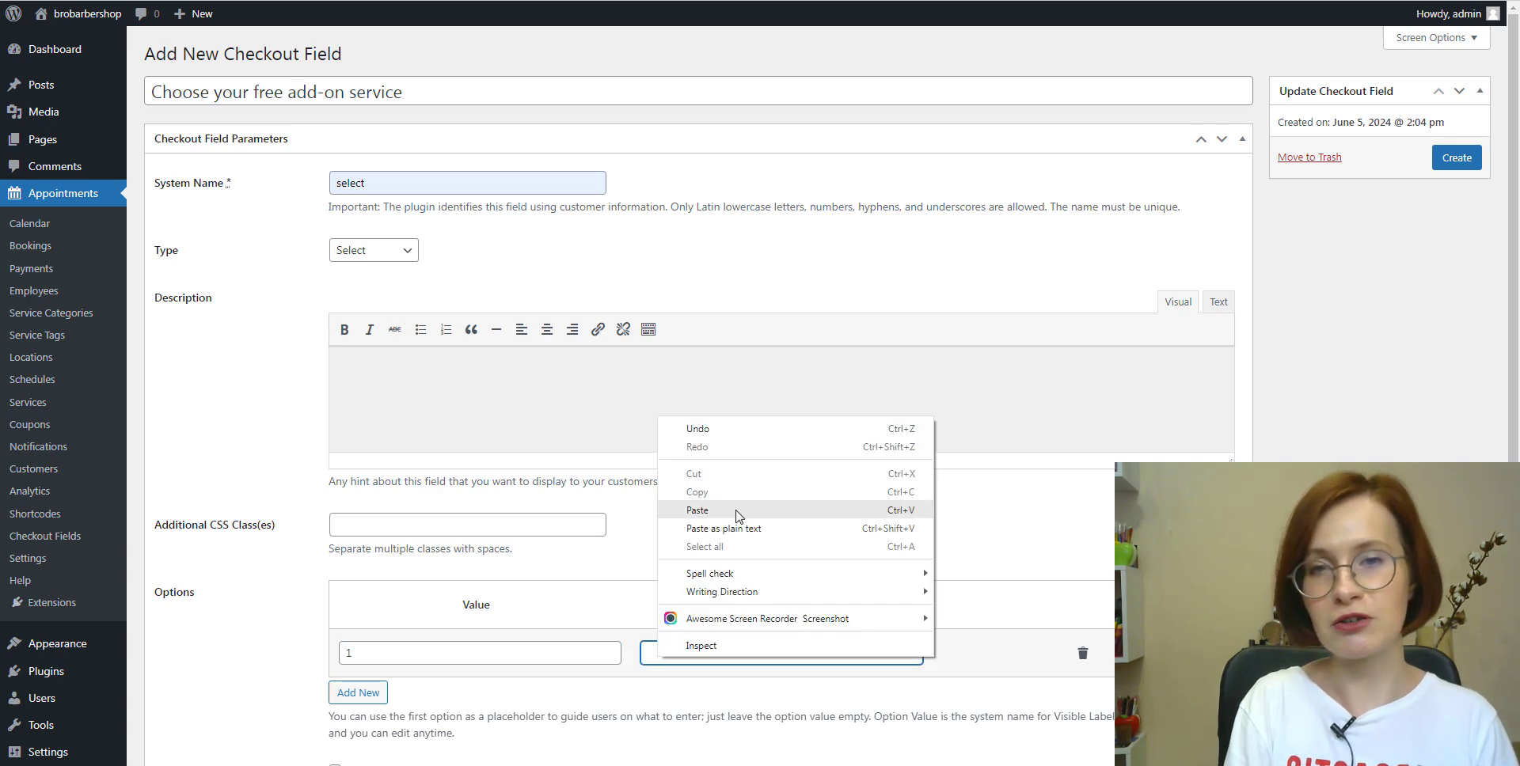
{"action": "left_click", "coordinate": [697, 508]}
{"action": "left_click", "coordinate": [994, 696]}
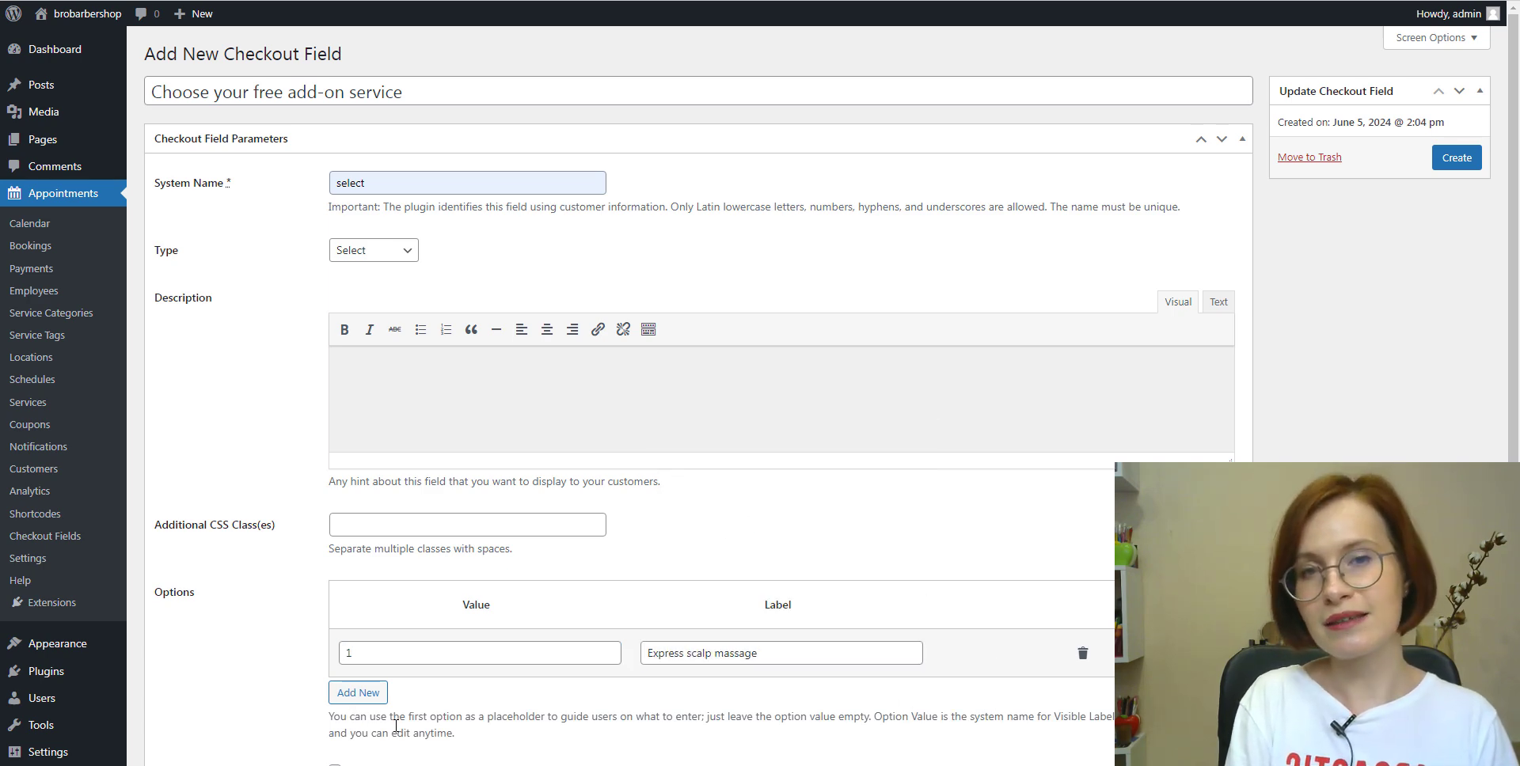
Add a second option with value 2 and label "Scalp peeling" to the "Choose your free add-on service" field.
{"action": "left_click", "coordinate": [365, 694]}
{"action": "left_click", "coordinate": [375, 701]}
{"action": "type", "text": "2"}
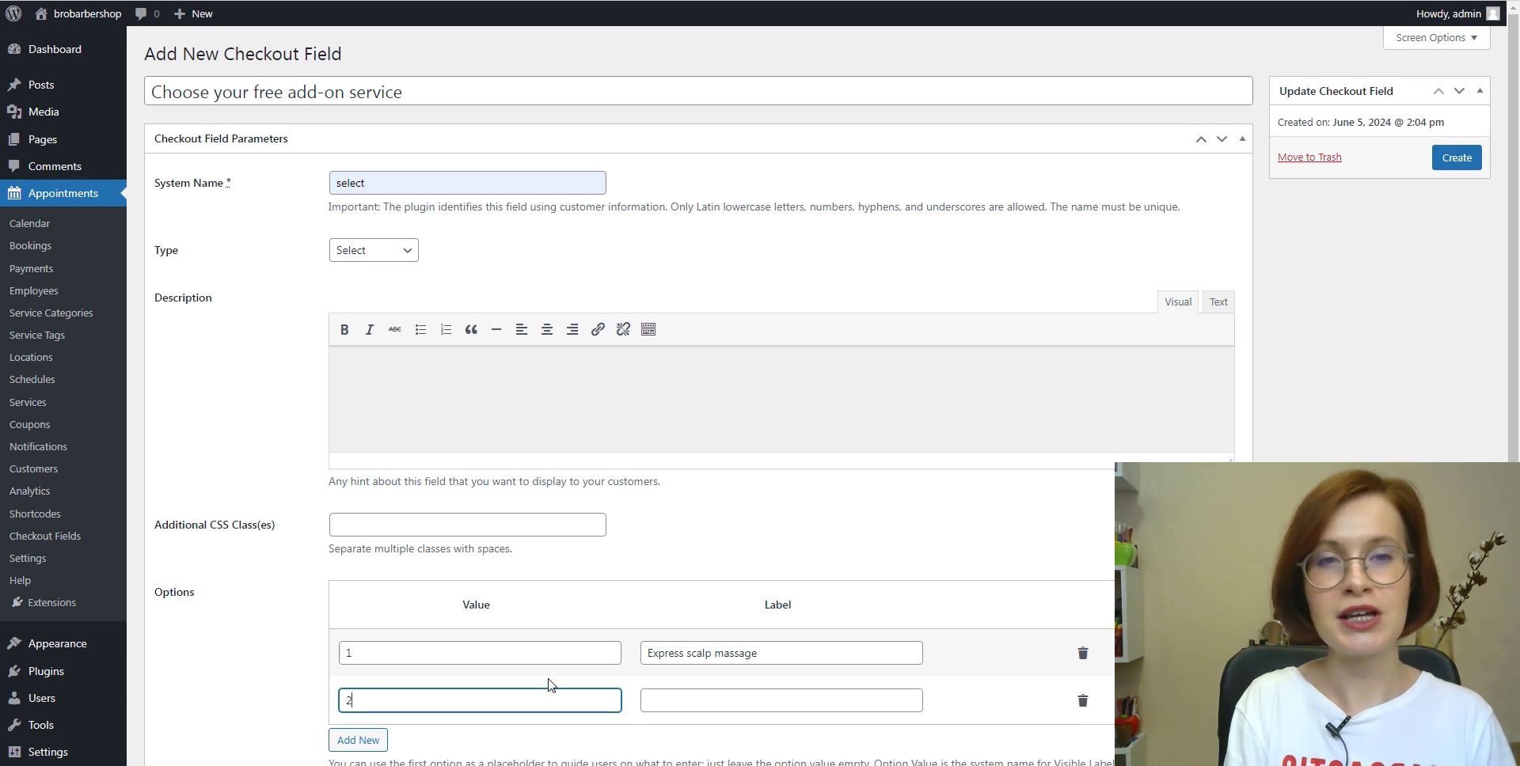
{"action": "left_click", "coordinate": [690, 700]}
{"action": "type", "text": "Scalp peeling"}
Add a third option with value 3 and label "None", and create the "Choose your free add-on service" select field.
{"action": "left_click", "coordinate": [358, 740]}
{"action": "left_click", "coordinate": [379, 745]}
{"action": "scroll", "coordinate": [380, 744], "scroll_direction": "down", "scroll_amount": 2}
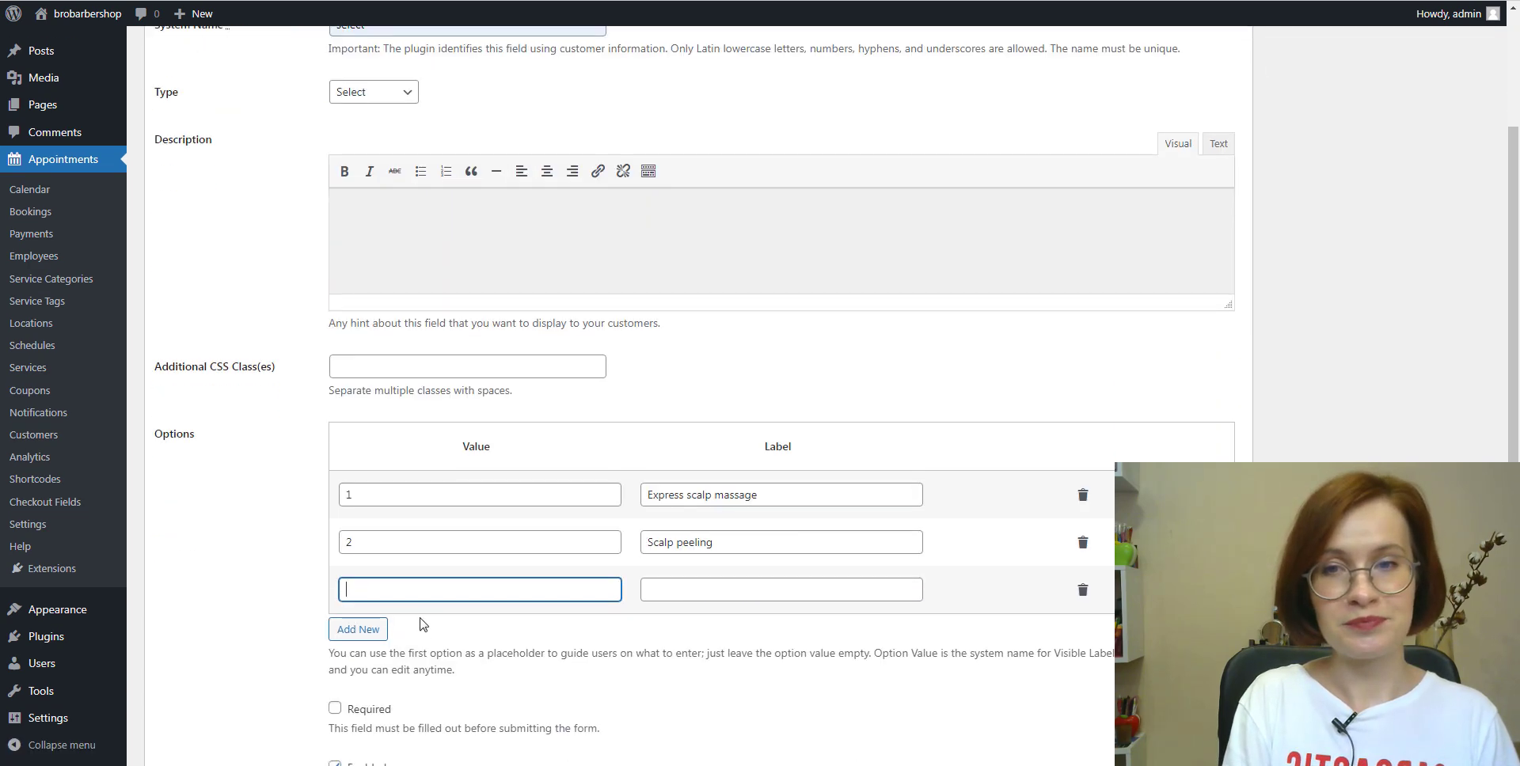
{"action": "type", "text": "3"}
{"action": "key", "text": "Tab"}
{"action": "type", "text": "None"}
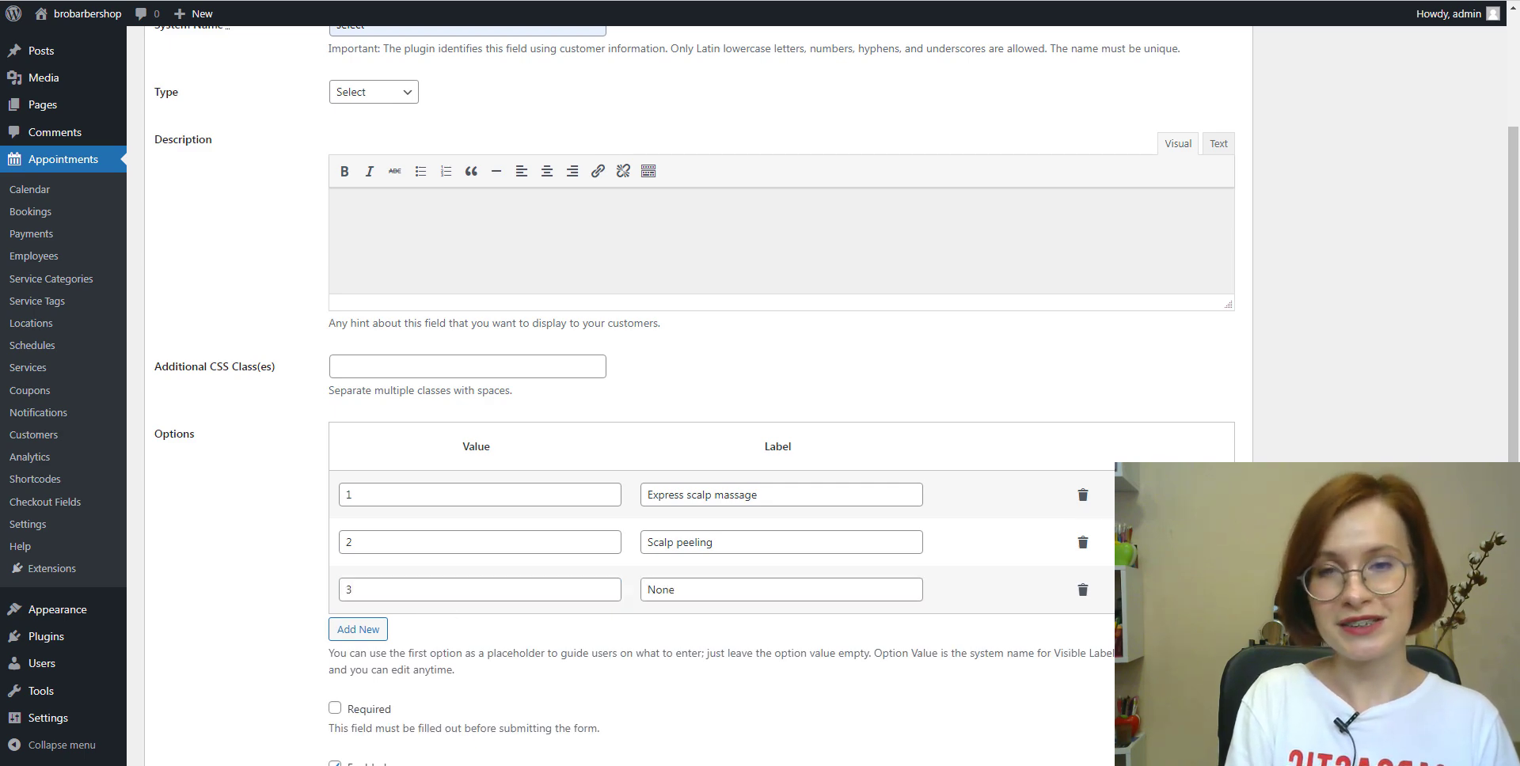
{"action": "scroll", "coordinate": [1449, 377], "scroll_direction": "up", "scroll_amount": 2}
{"action": "left_click", "coordinate": [1455, 161]}
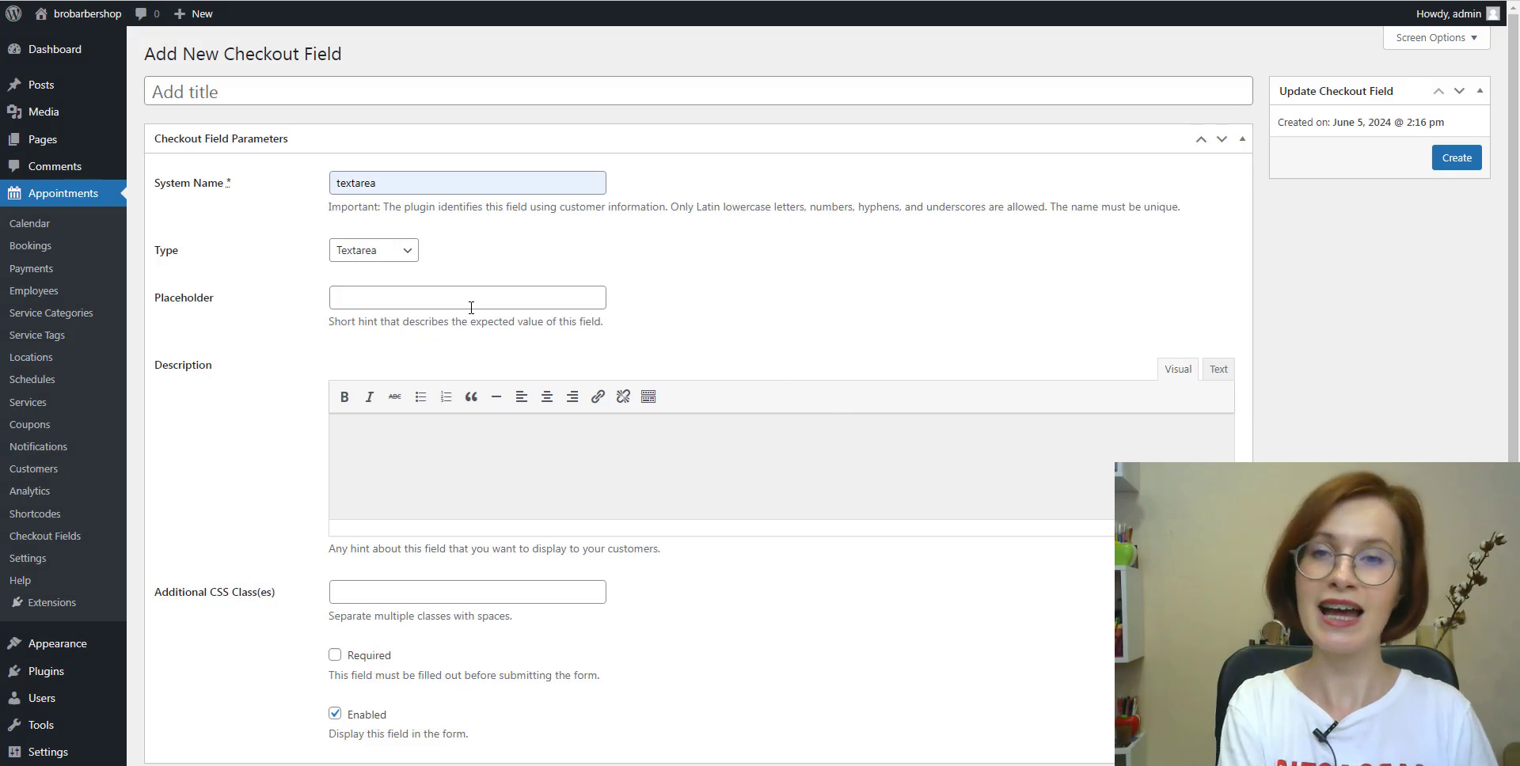
Set the textarea field's placeholder to "Enter any specific haircut instructions or preferences here".
{"action": "right_click", "coordinate": [465, 299]}
{"action": "left_click", "coordinate": [494, 393]}
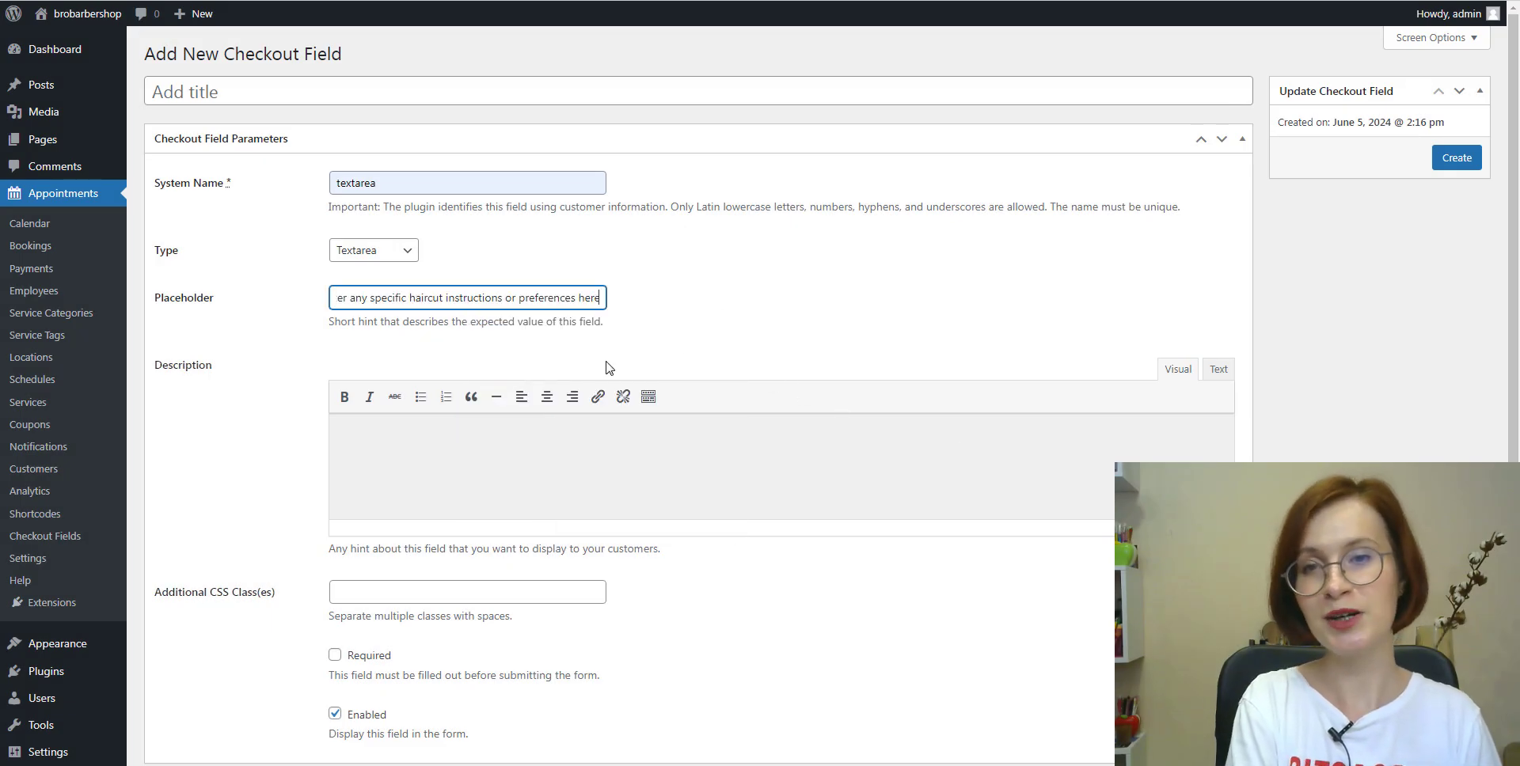
{"action": "left_click", "coordinate": [685, 354]}
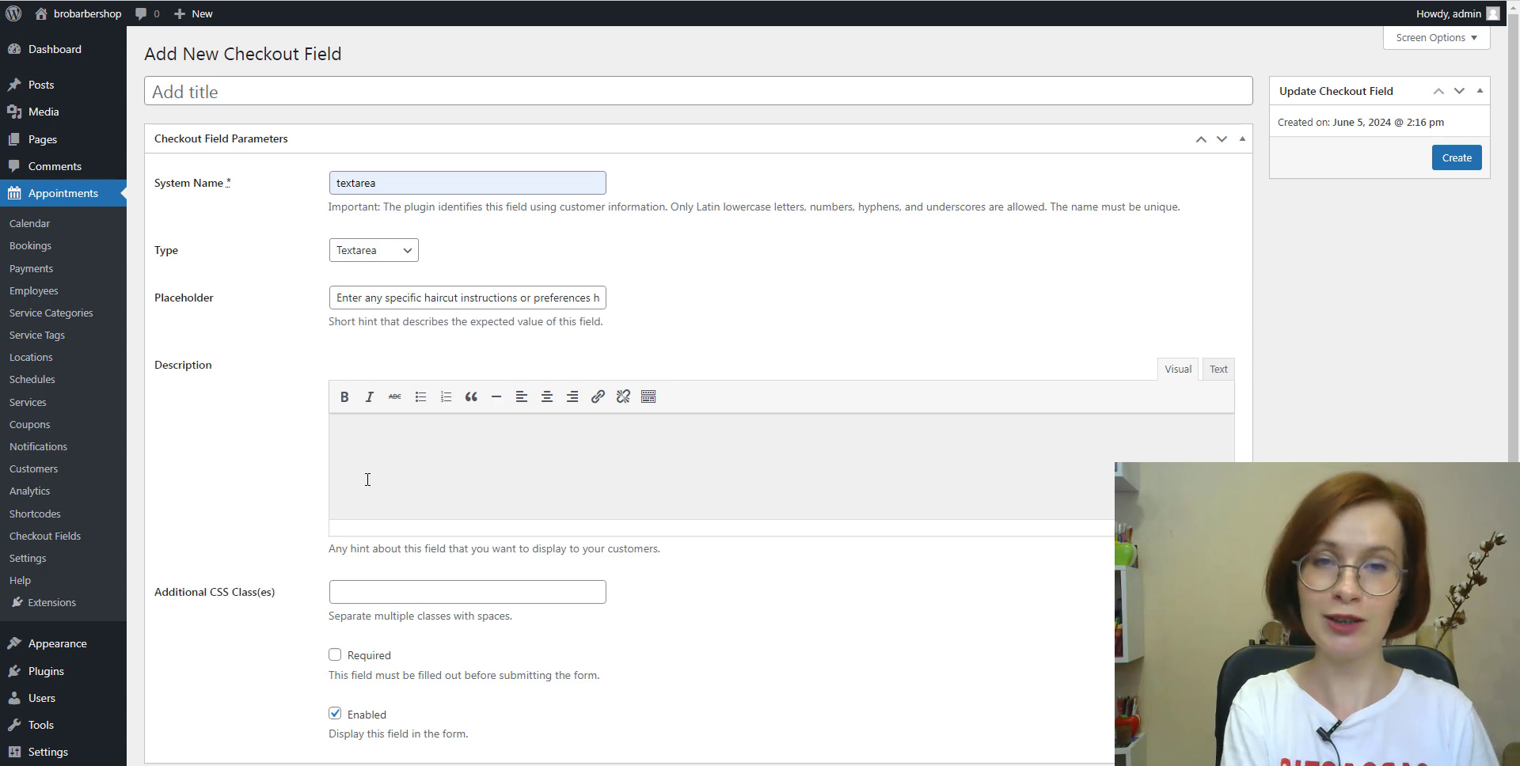
Paste the description beginning "Feel free to provide any additional details about your desired haircut" into the textarea field and create the field.
{"action": "right_click", "coordinate": [356, 438]}
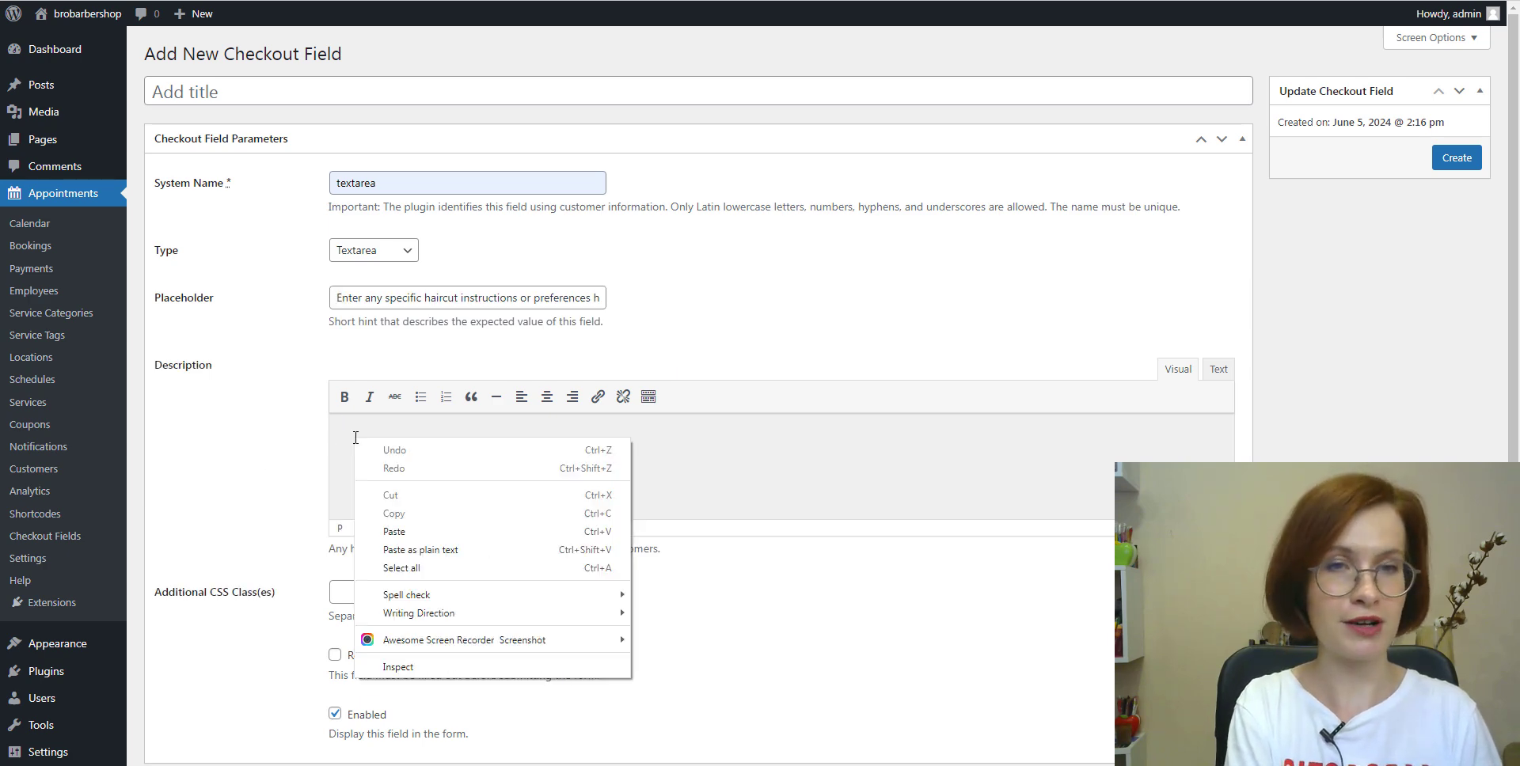
{"action": "left_click", "coordinate": [400, 528]}
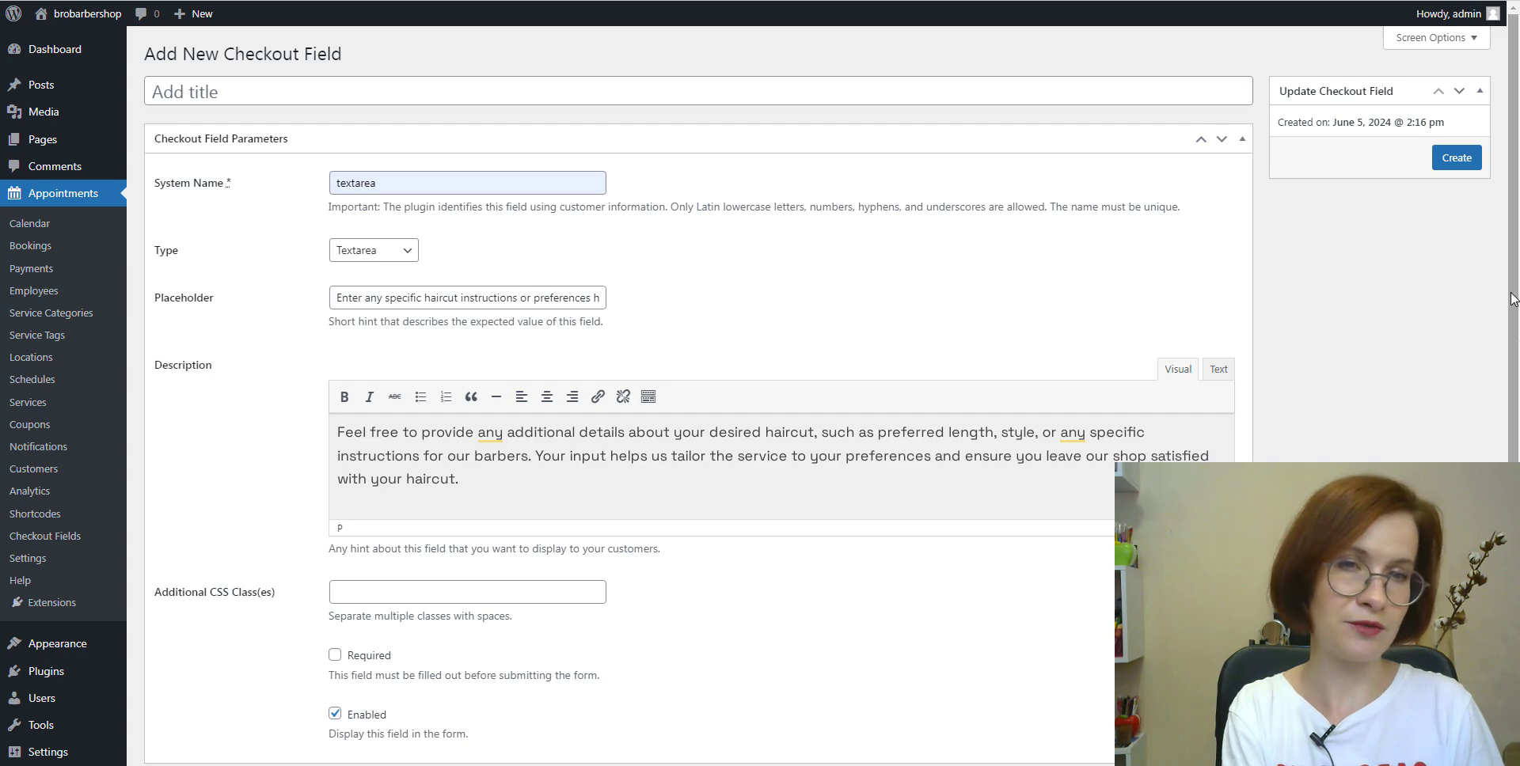
{"action": "left_click", "coordinate": [1464, 168]}
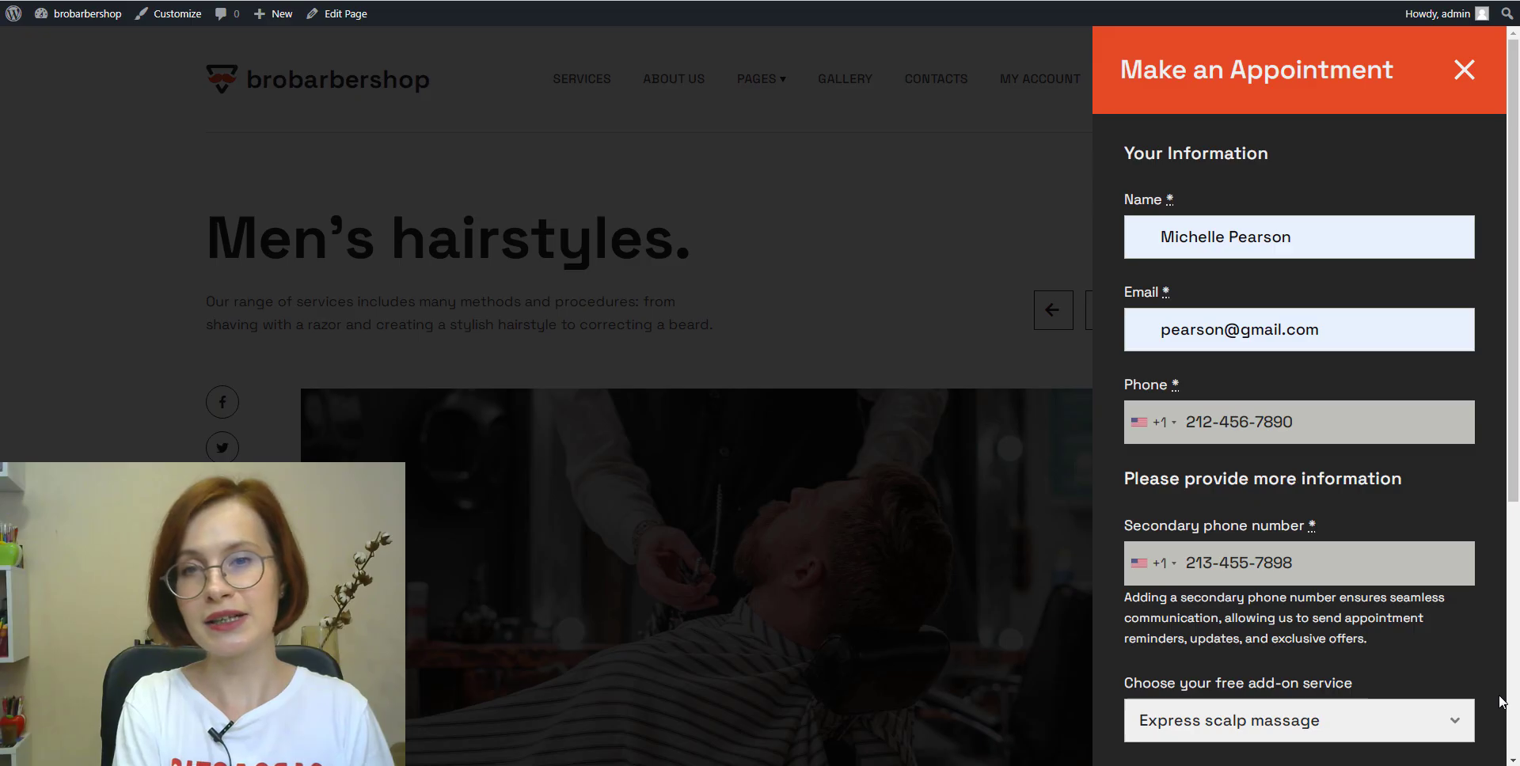
Examine how the secondary phone, add-on select and textarea fields look in the website's booking form.
{"action": "scroll", "coordinate": [1502, 702], "scroll_direction": "down", "scroll_amount": 5}
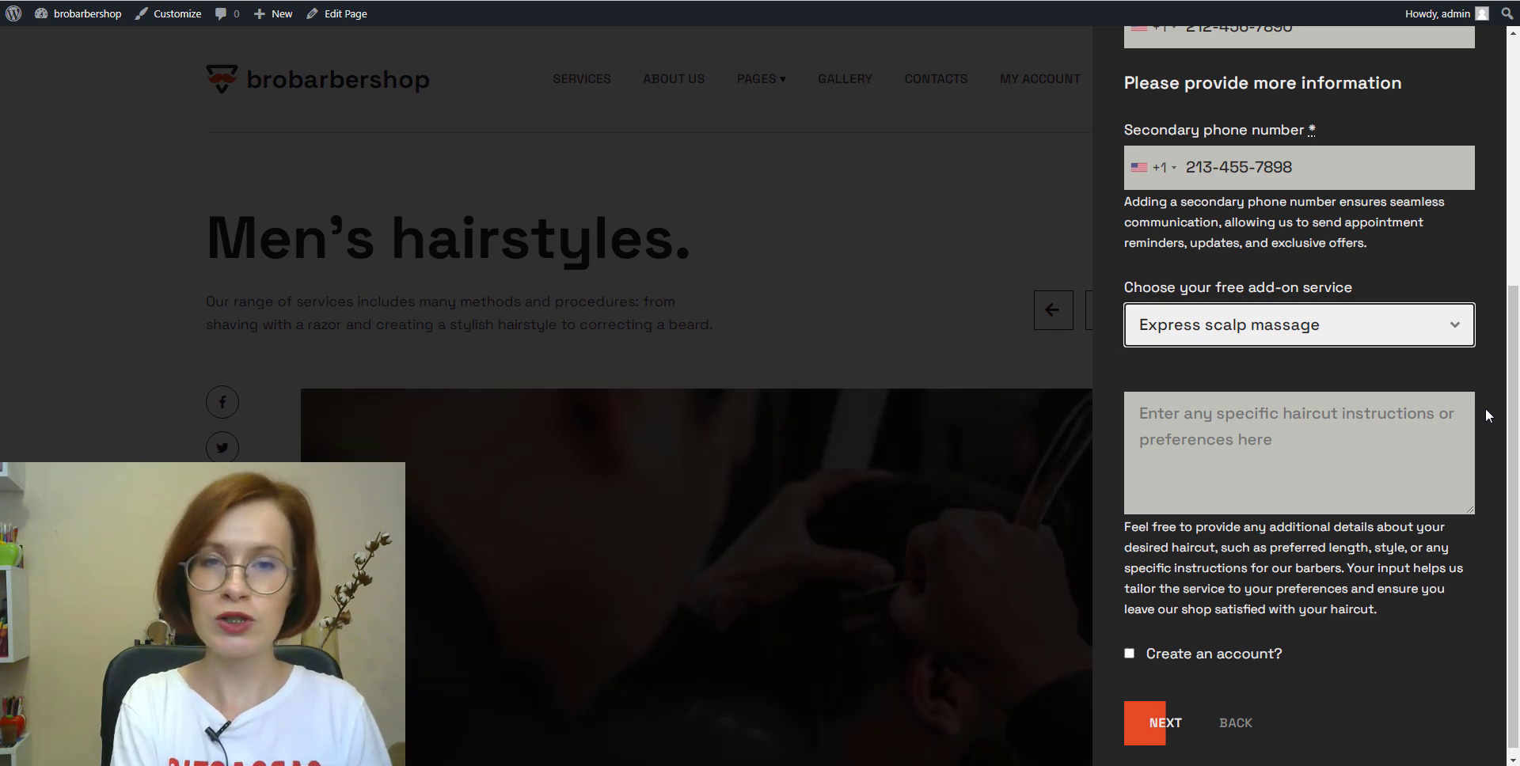
{"action": "left_click", "coordinate": [1486, 409]}
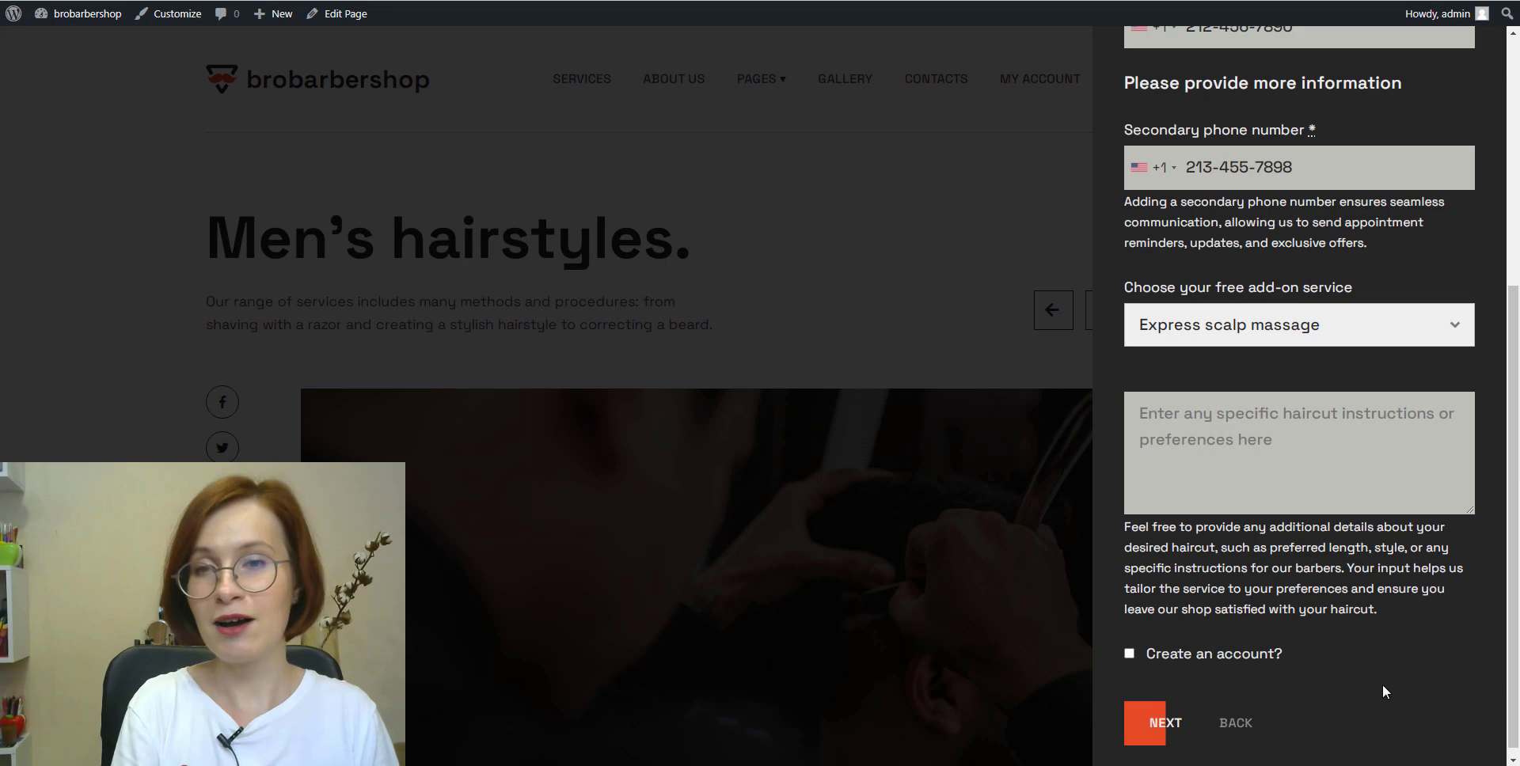
{"action": "scroll", "coordinate": [1483, 453], "scroll_direction": "up", "scroll_amount": 5}
{"action": "scroll", "coordinate": [1482, 455], "scroll_direction": "down", "scroll_amount": 5}
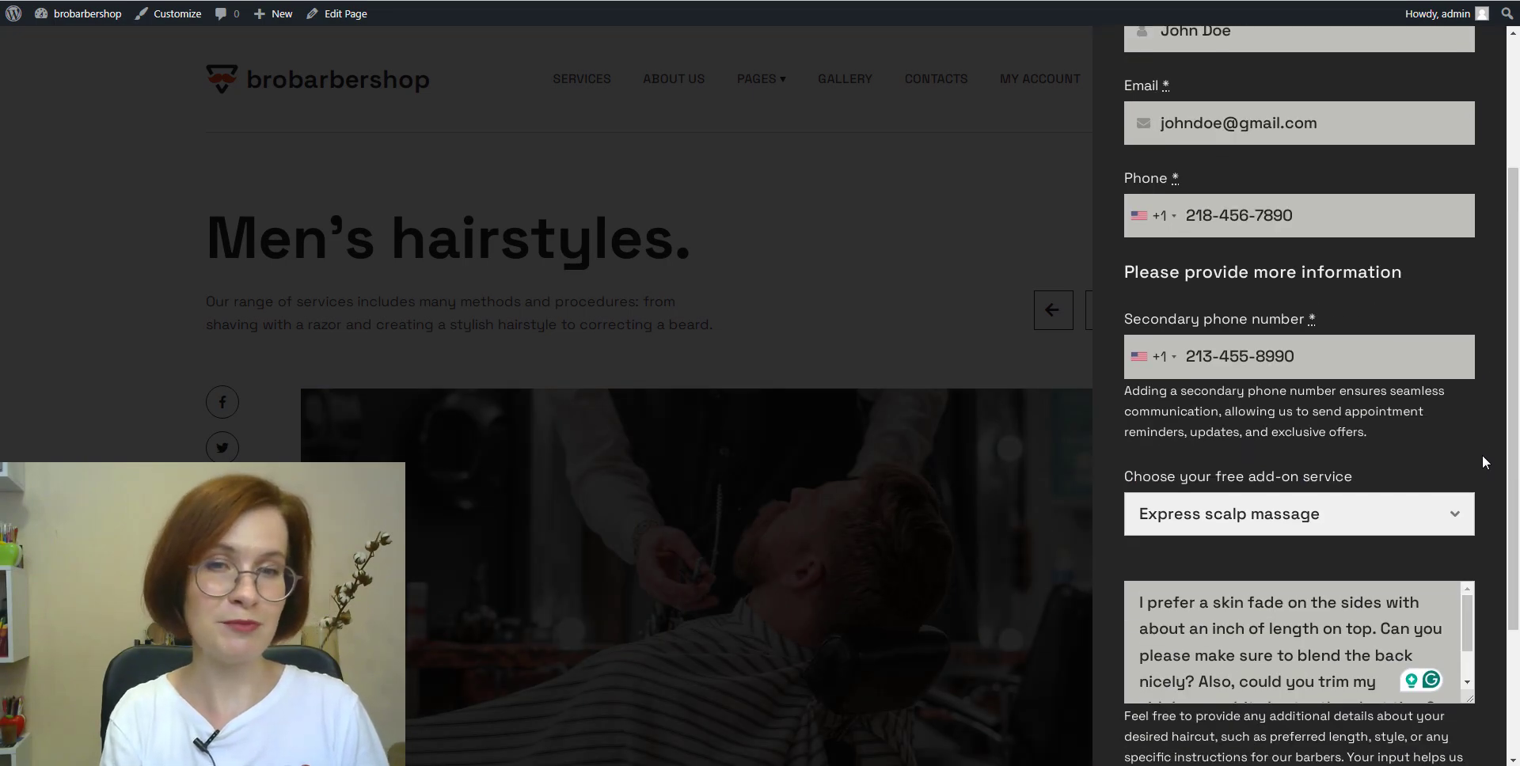
Select "Express scalp massage" as the free add-on service and opt to create an account with the booking.
{"action": "left_click", "coordinate": [1456, 339]}
{"action": "left_click", "coordinate": [1455, 340]}
{"action": "scroll", "coordinate": [1388, 417], "scroll_direction": "down", "scroll_amount": 3}
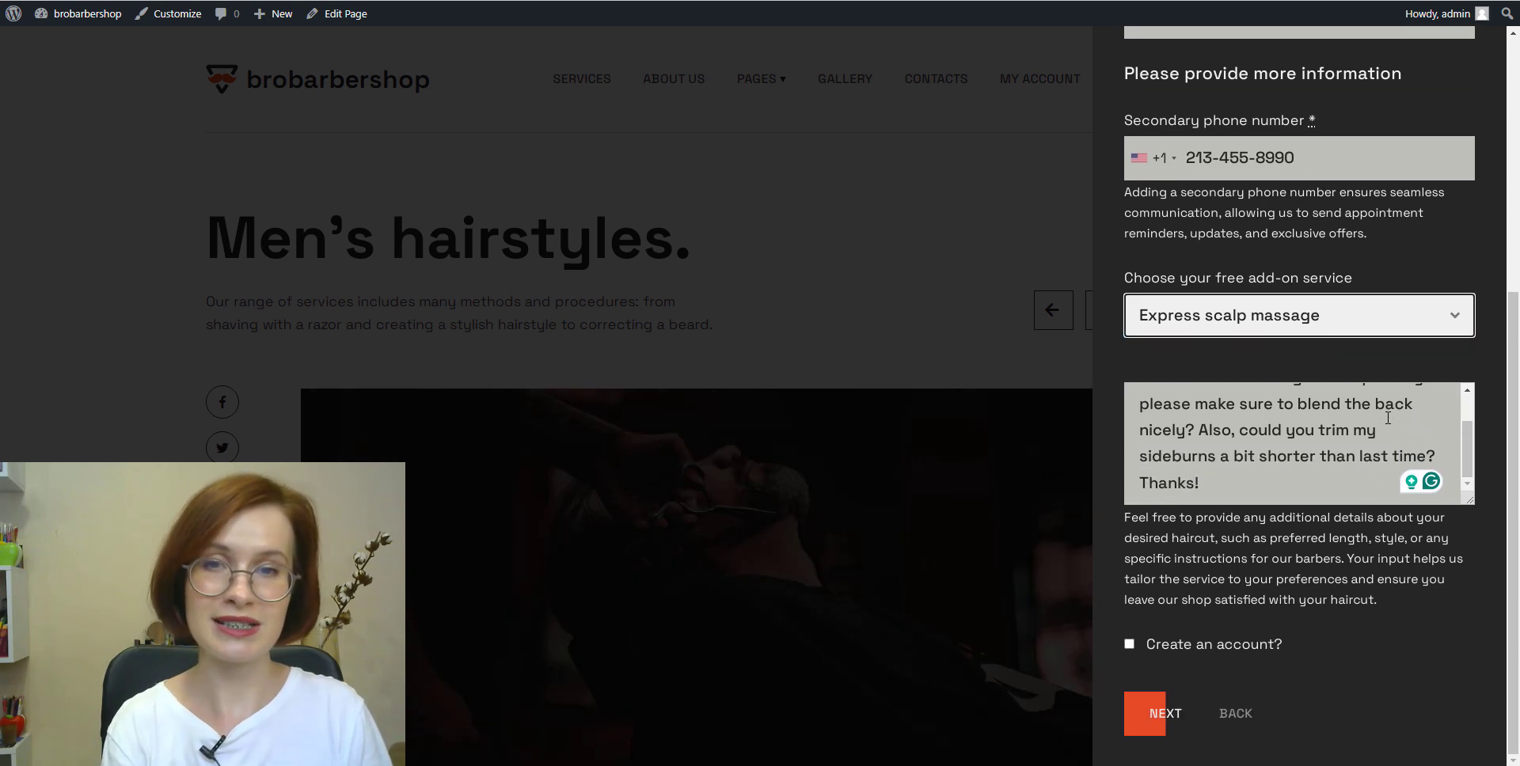
{"action": "left_click", "coordinate": [1129, 644]}
Proceed to the order summary, accept the terms and conditions, and reserve the Men's Haircut with on-site payment.
{"action": "left_click", "coordinate": [1170, 715]}
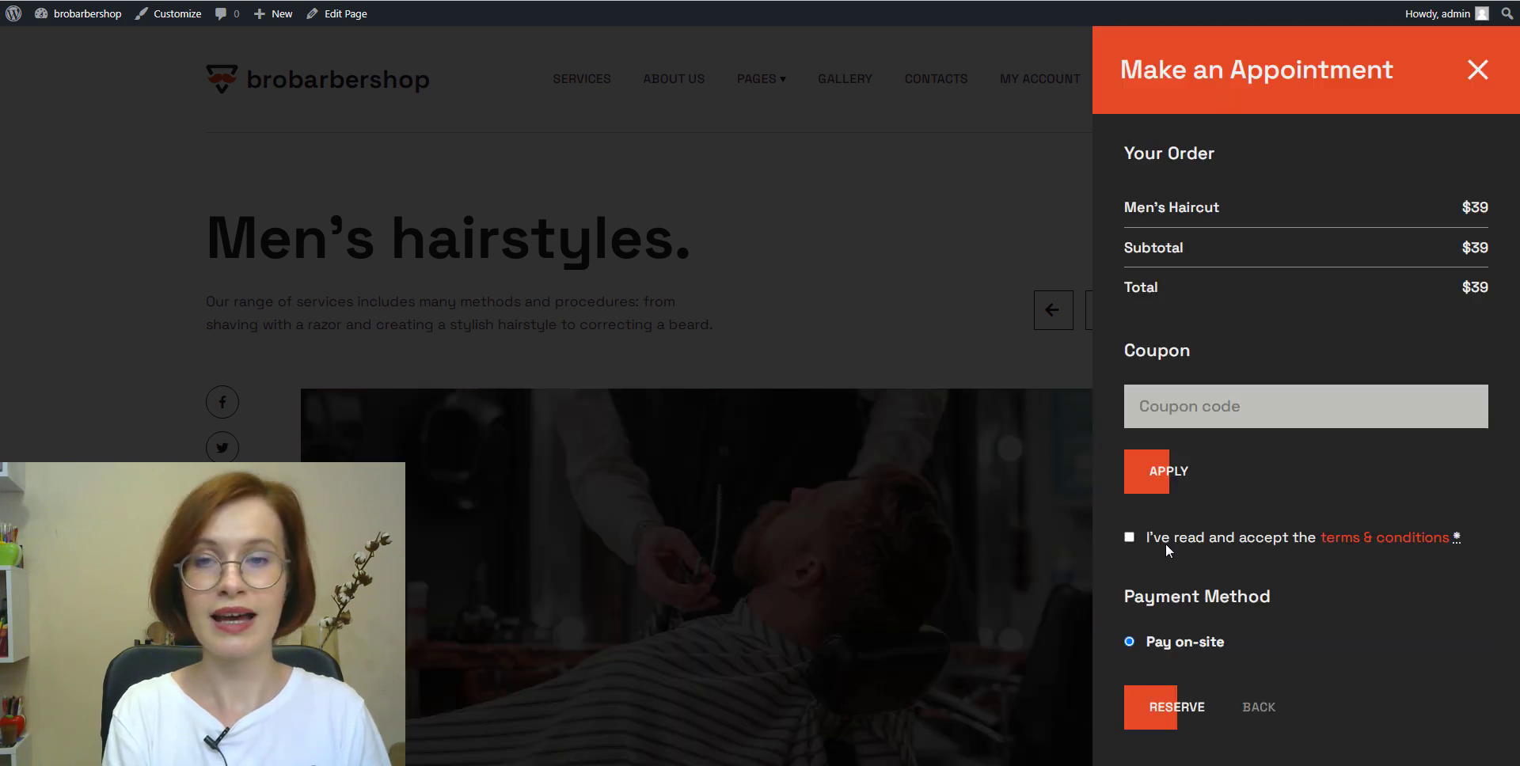
{"action": "left_click", "coordinate": [1164, 549]}
{"action": "left_click", "coordinate": [1188, 710]}
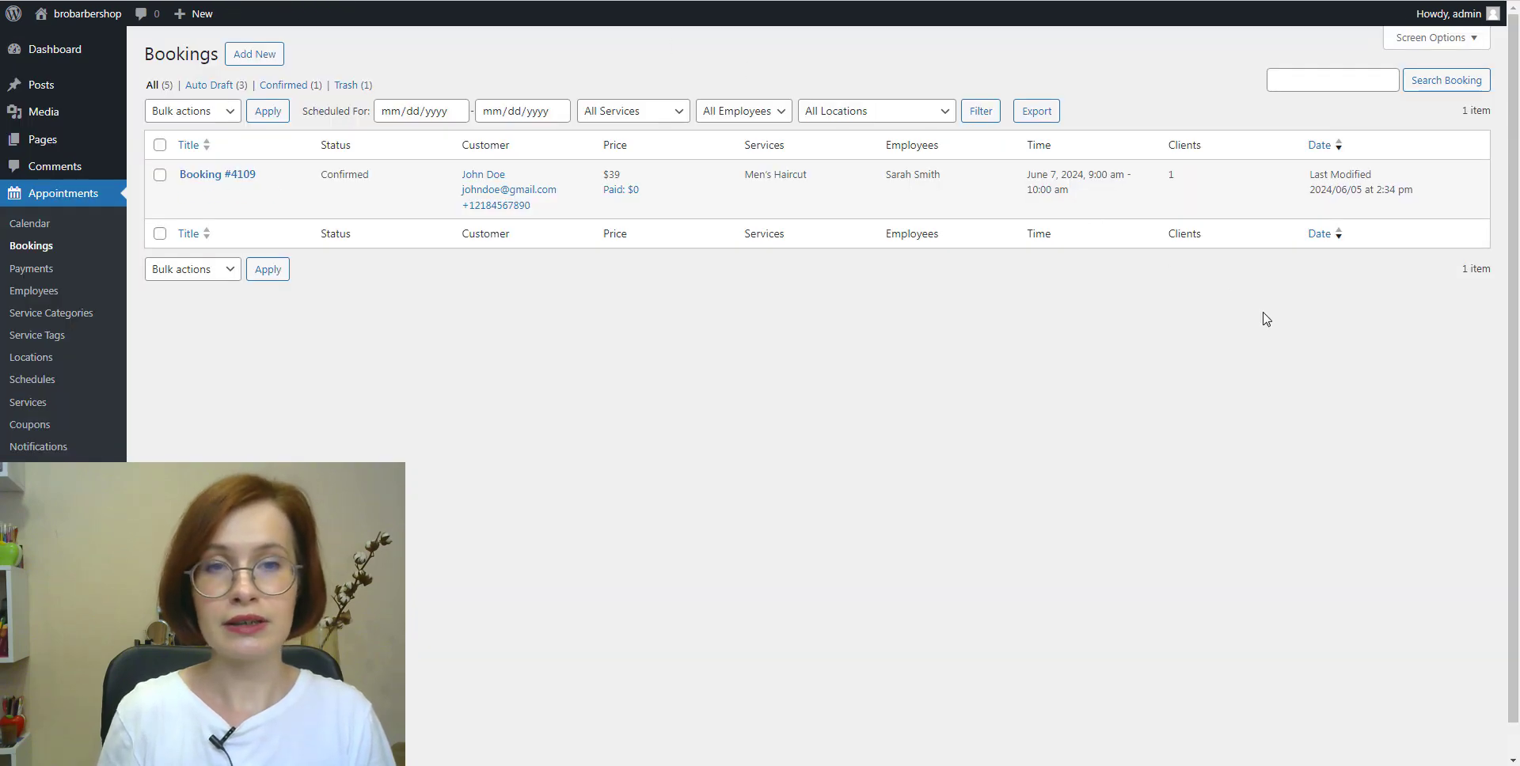
Open the Men's Haircut booking in the admin for editing to view its submitted checkout fields.
{"action": "mouse_move", "coordinate": [190, 200]}
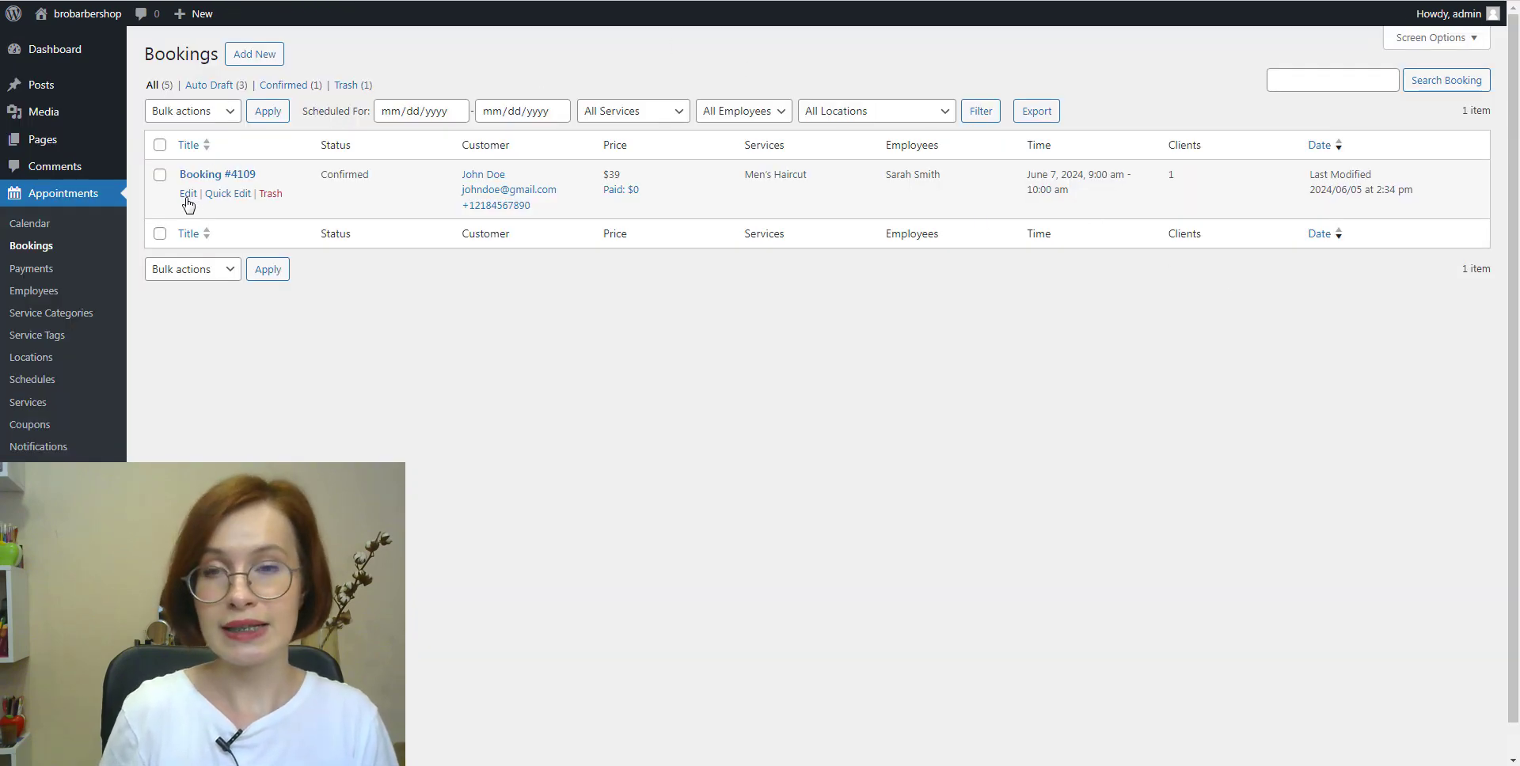
{"action": "left_click", "coordinate": [187, 198]}
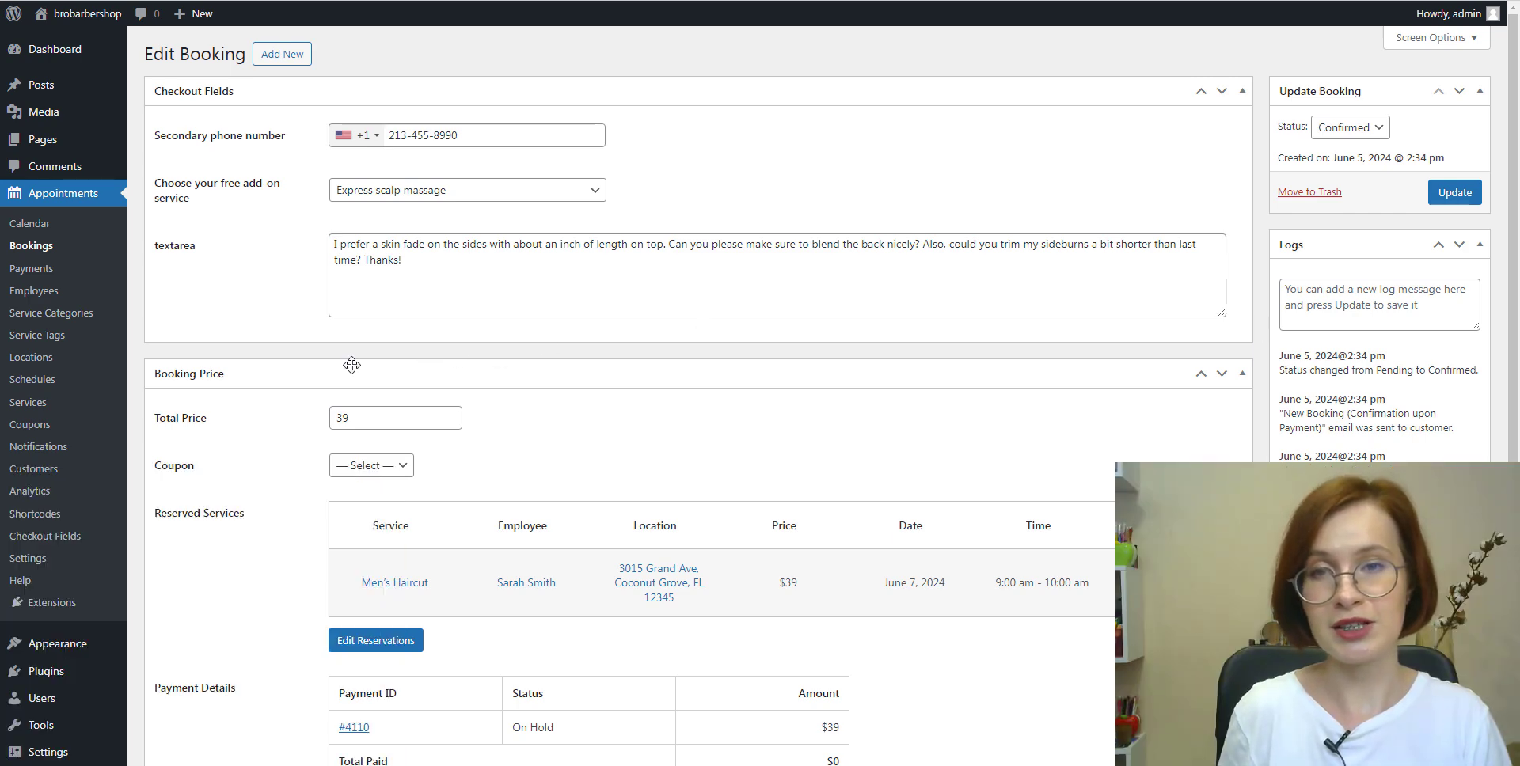
Open the customer email "New Booking (Confirmation upon Payment)" in the appointment settings and find its customer tags.
{"action": "left_click", "coordinate": [28, 559]}
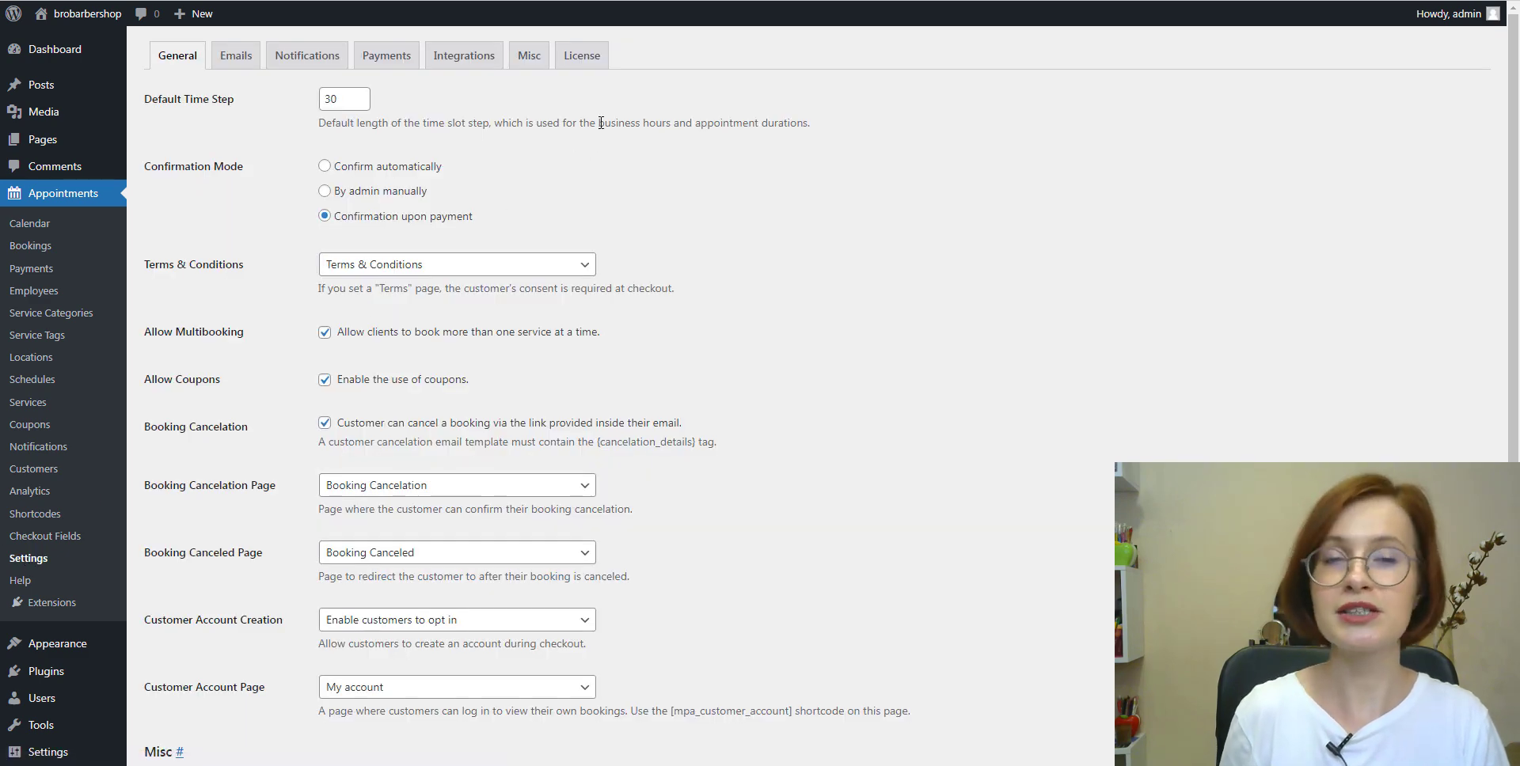
{"action": "left_click", "coordinate": [236, 60]}
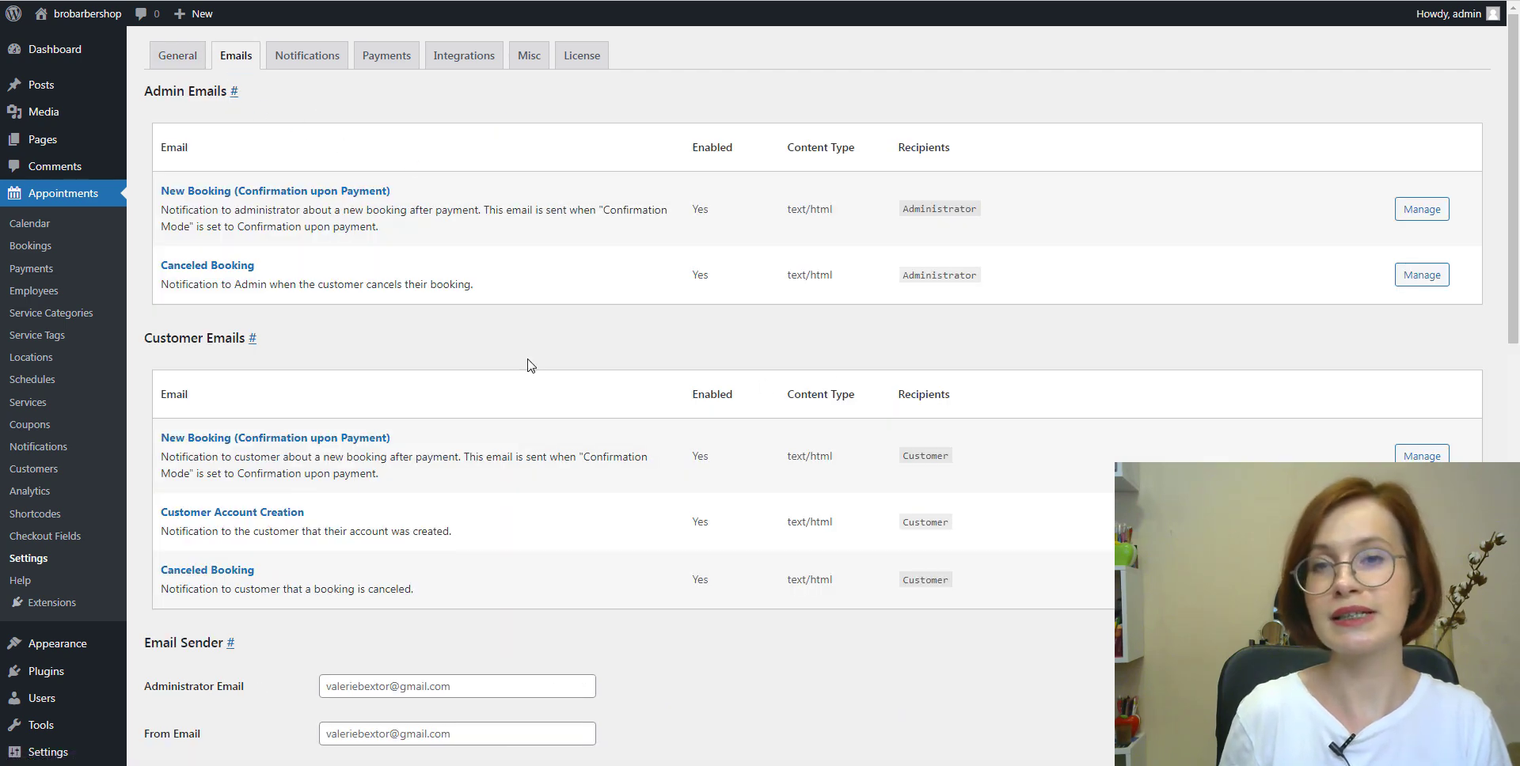
{"action": "left_click", "coordinate": [214, 443]}
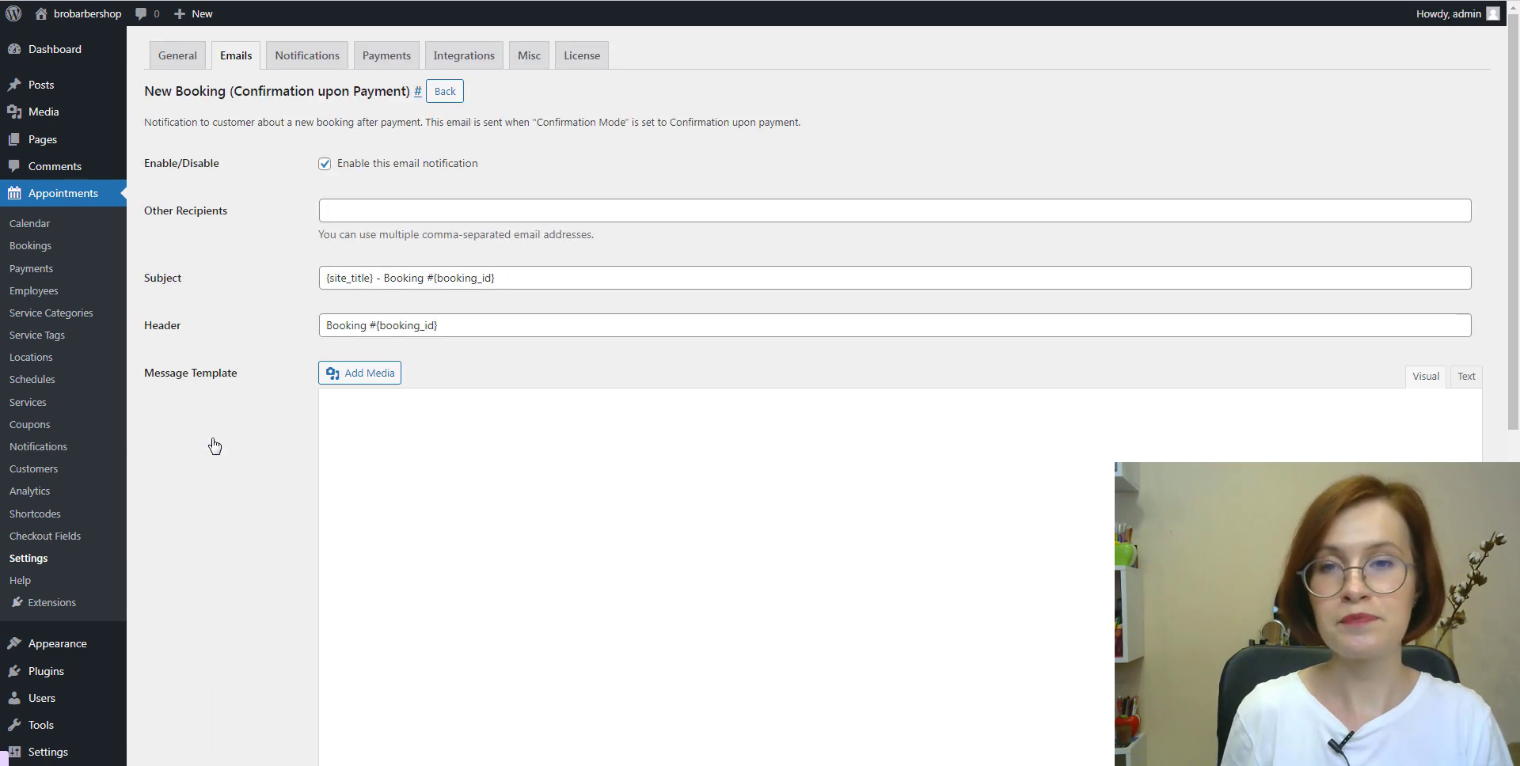
{"action": "scroll", "coordinate": [214, 446], "scroll_direction": "down", "scroll_amount": 2}
{"action": "scroll", "coordinate": [824, 396], "scroll_direction": "down", "scroll_amount": 6}
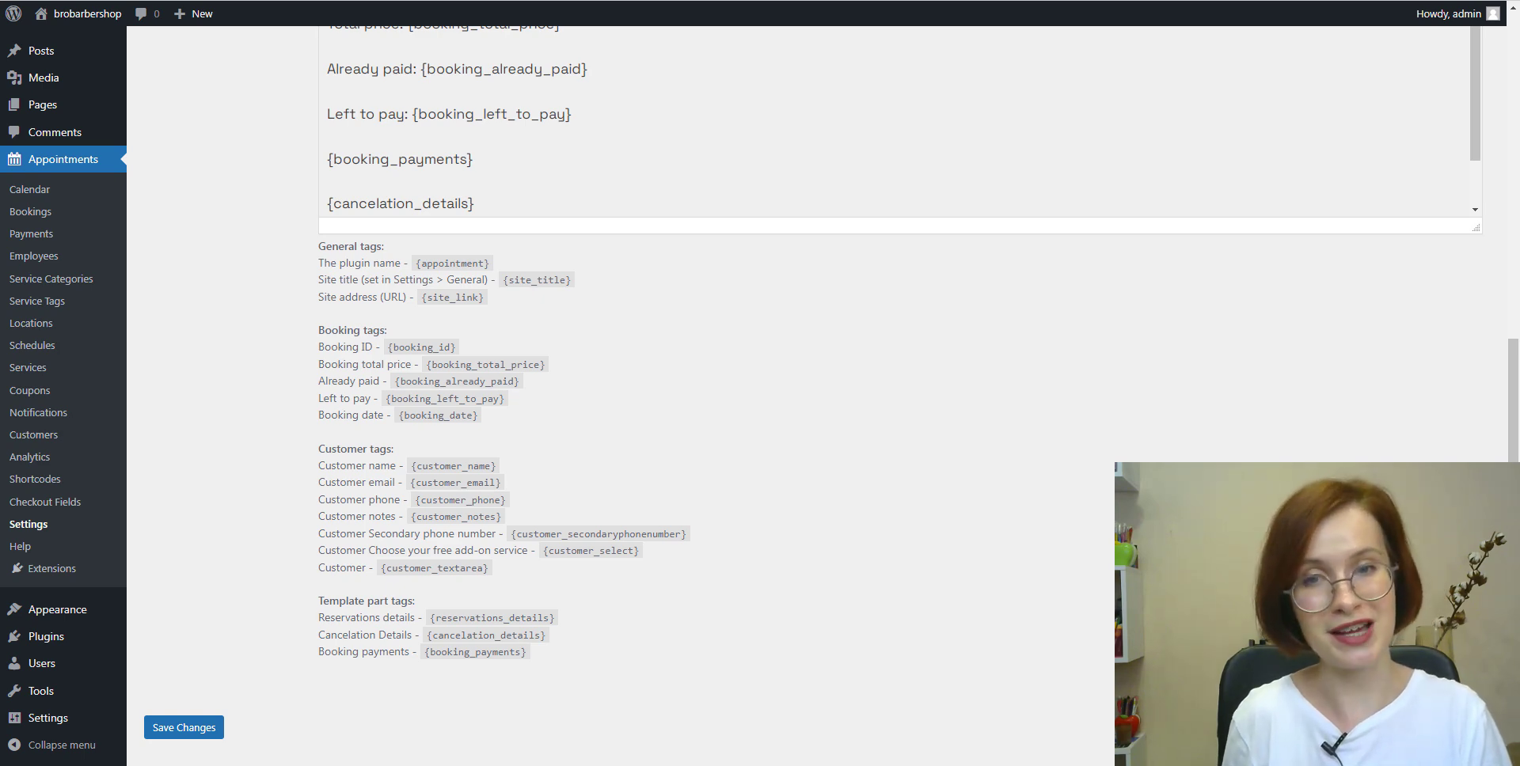
{"action": "scroll", "coordinate": [824, 396], "scroll_direction": "down", "scroll_amount": 1}
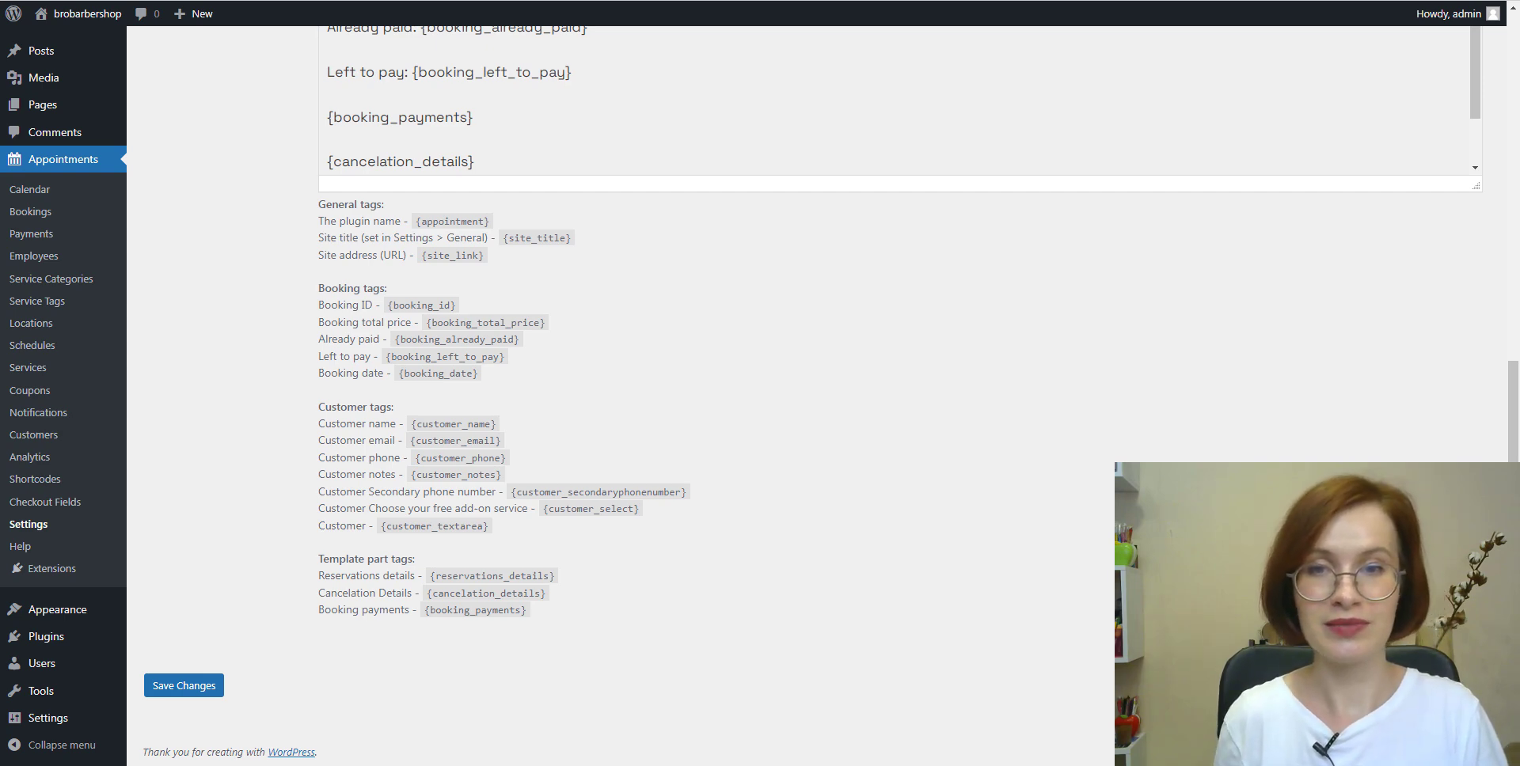
{"action": "scroll", "coordinate": [895, 99], "scroll_direction": "down", "scroll_amount": 1}
Copy the {customer_secondaryphonenumber} tag onto a new line below {reservations_details} in the email's message template.
{"action": "left_click_drag", "start_coordinate": [511, 492], "coordinate": [689, 492]}
{"action": "right_click", "coordinate": [689, 492]}
{"action": "left_click", "coordinate": [716, 501]}
{"action": "scroll", "coordinate": [756, 470], "scroll_direction": "up", "scroll_amount": 3}
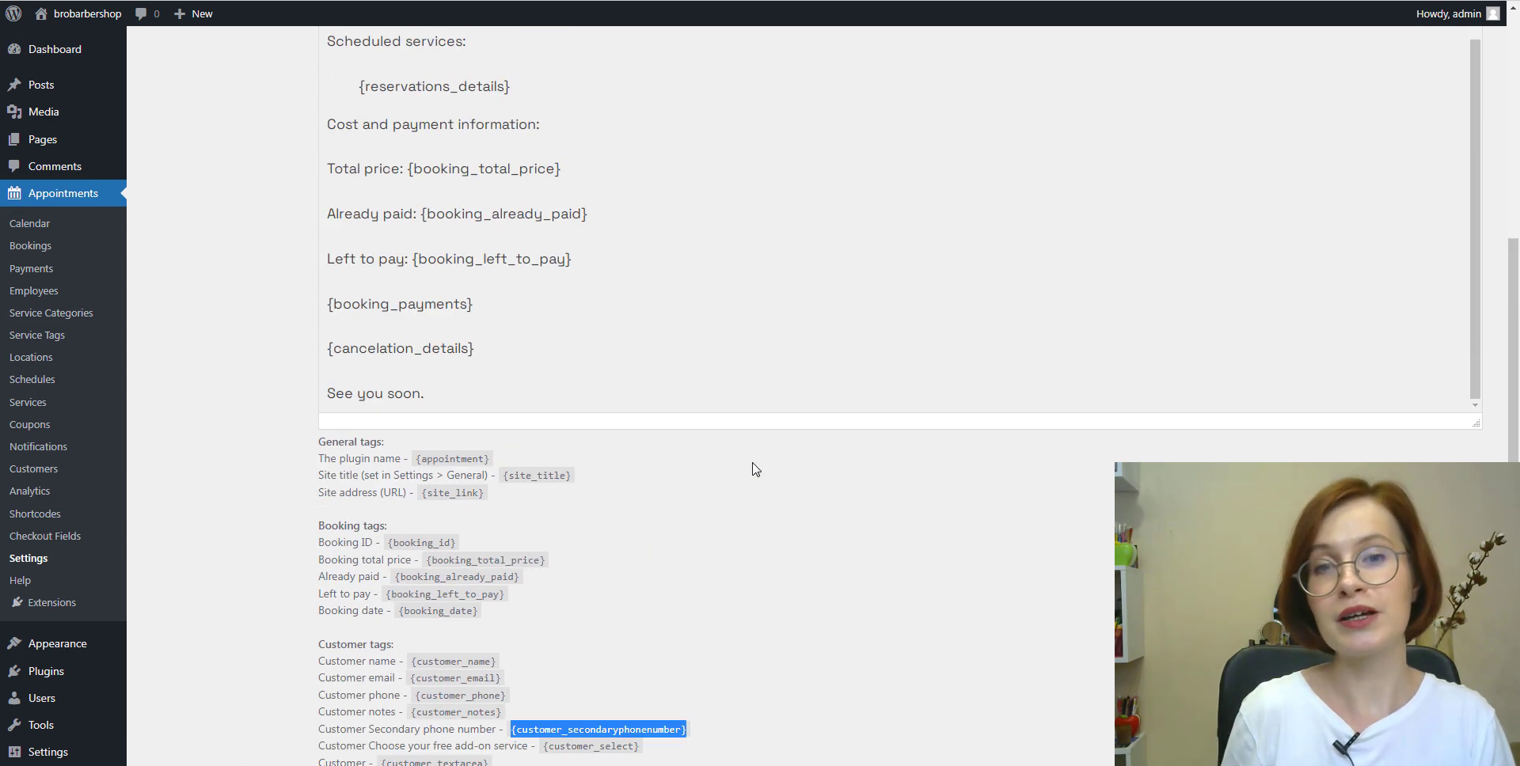
{"action": "scroll", "coordinate": [756, 469], "scroll_direction": "up", "scroll_amount": 1}
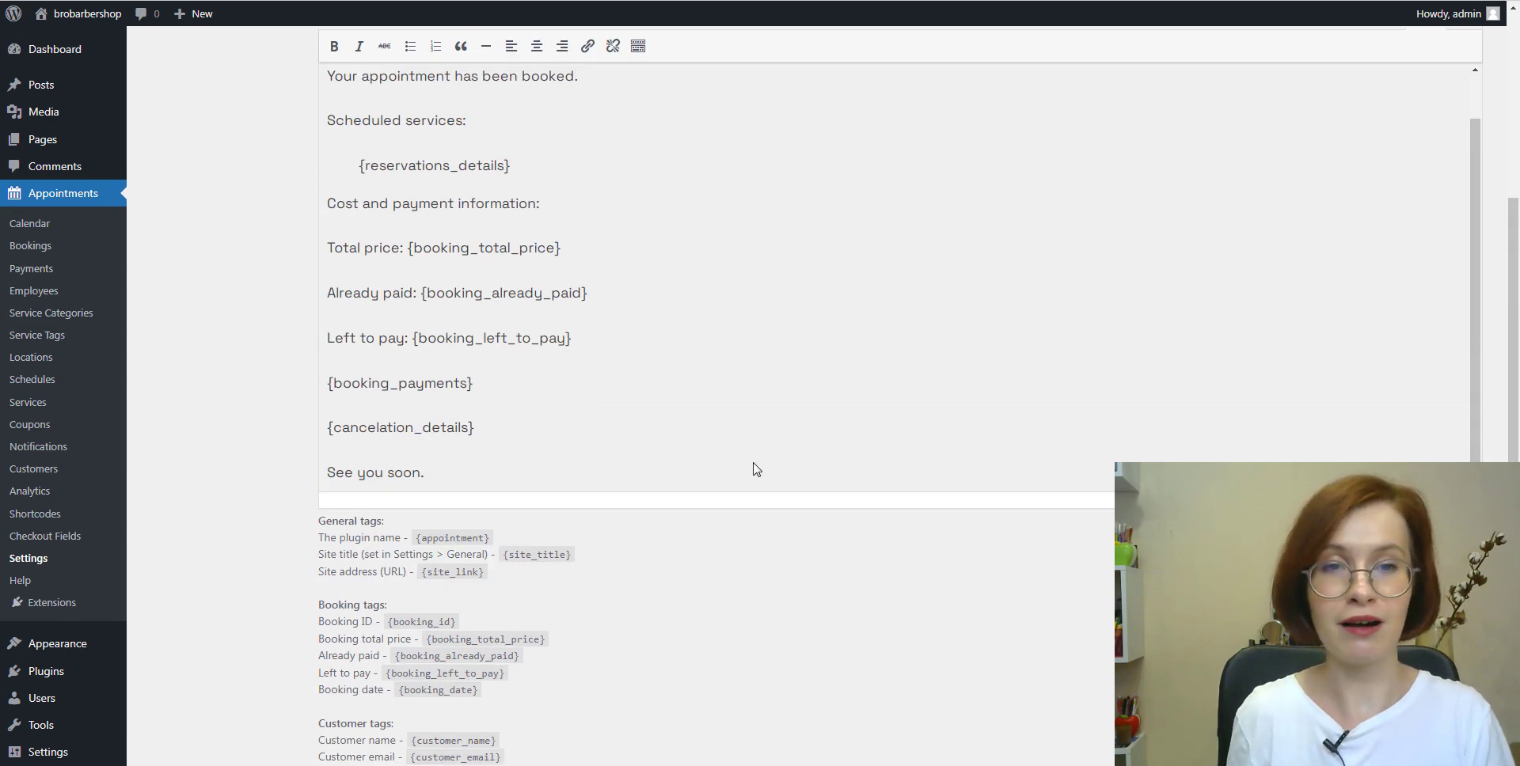
{"action": "left_click", "coordinate": [533, 171]}
{"action": "key", "text": "Return"}
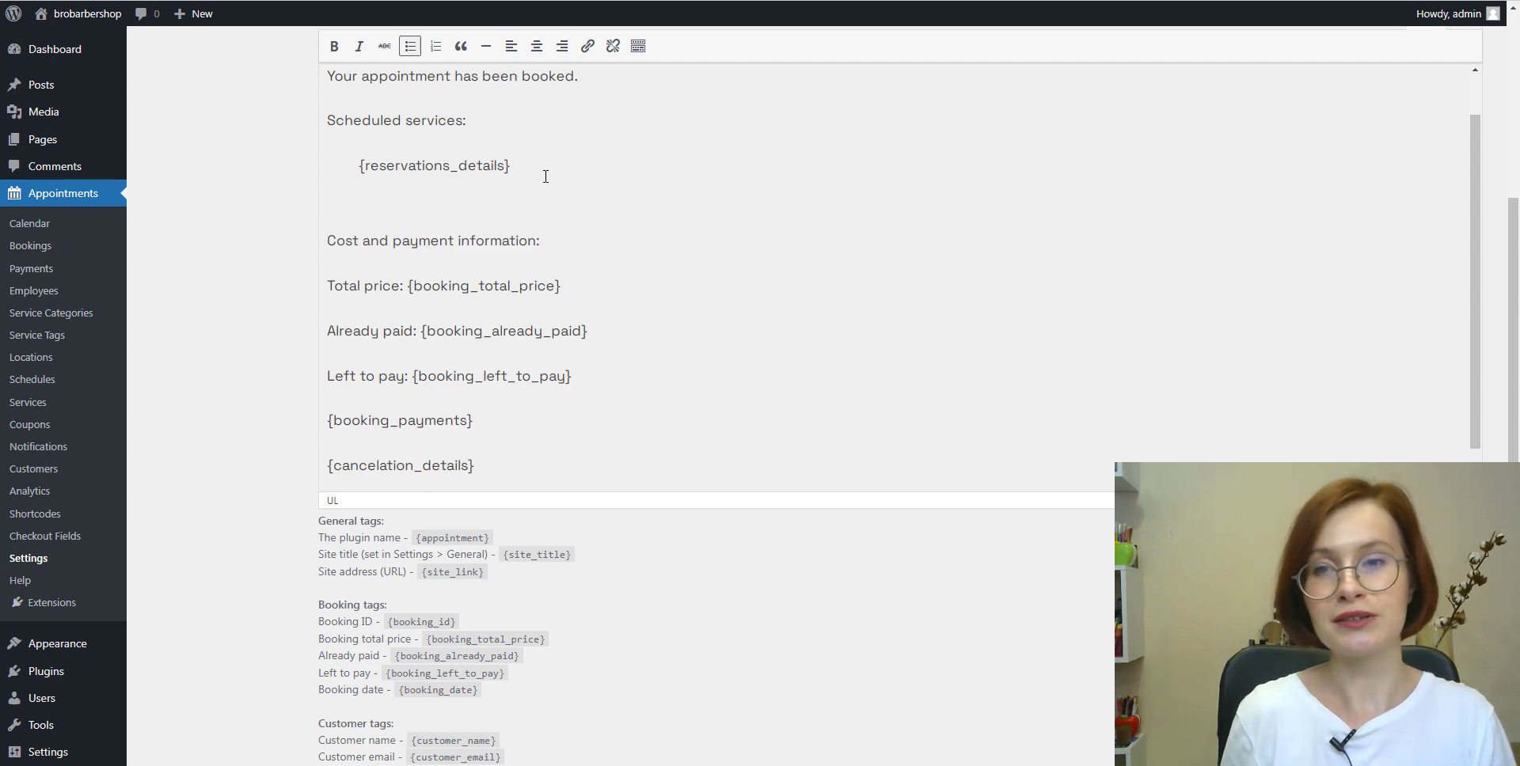
{"action": "right_click", "coordinate": [420, 207]}
{"action": "left_click", "coordinate": [459, 291]}
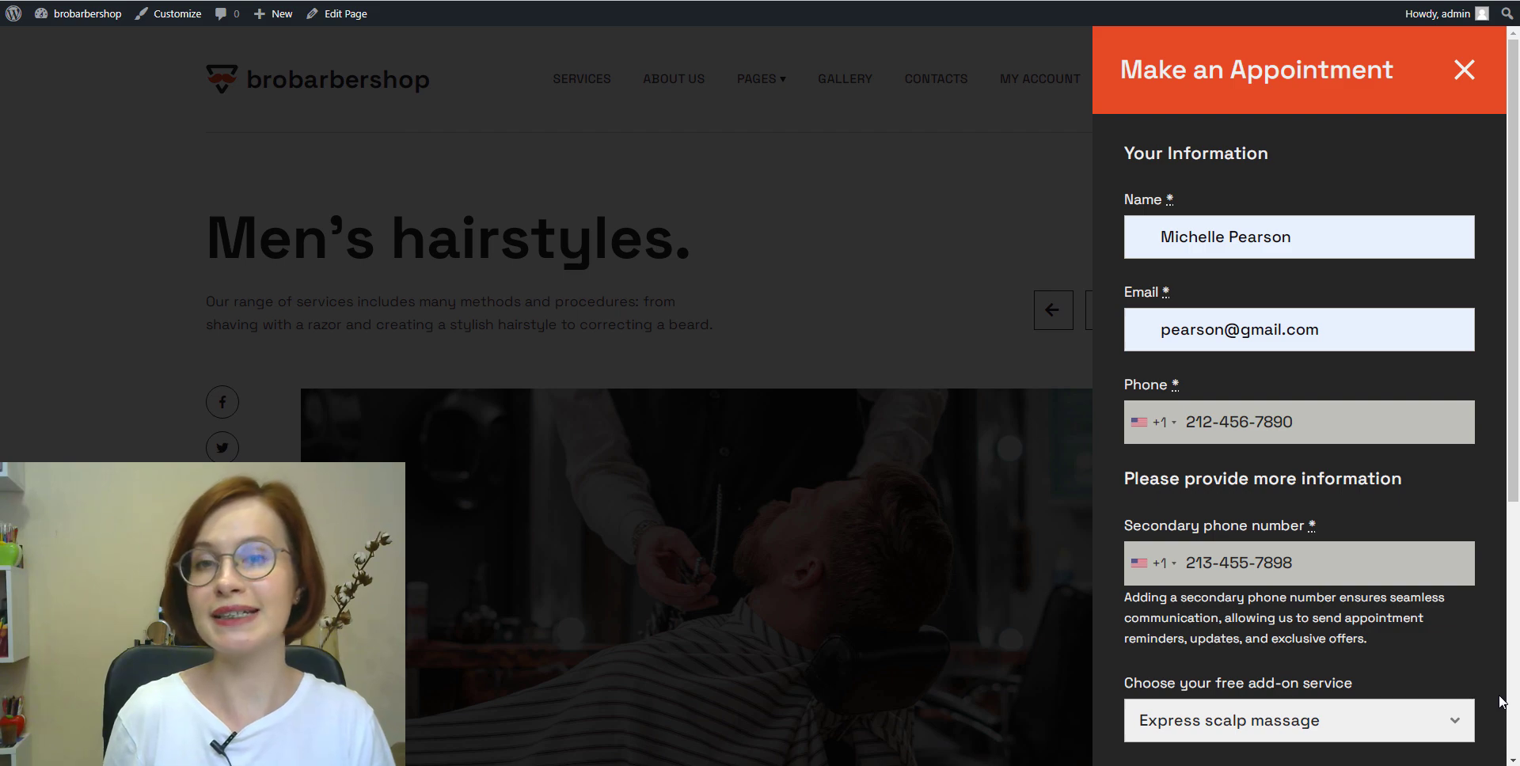
Review the customer details and custom checkout fields again in the website's appointment form.
{"action": "scroll", "coordinate": [1502, 702], "scroll_direction": "down", "scroll_amount": 3}
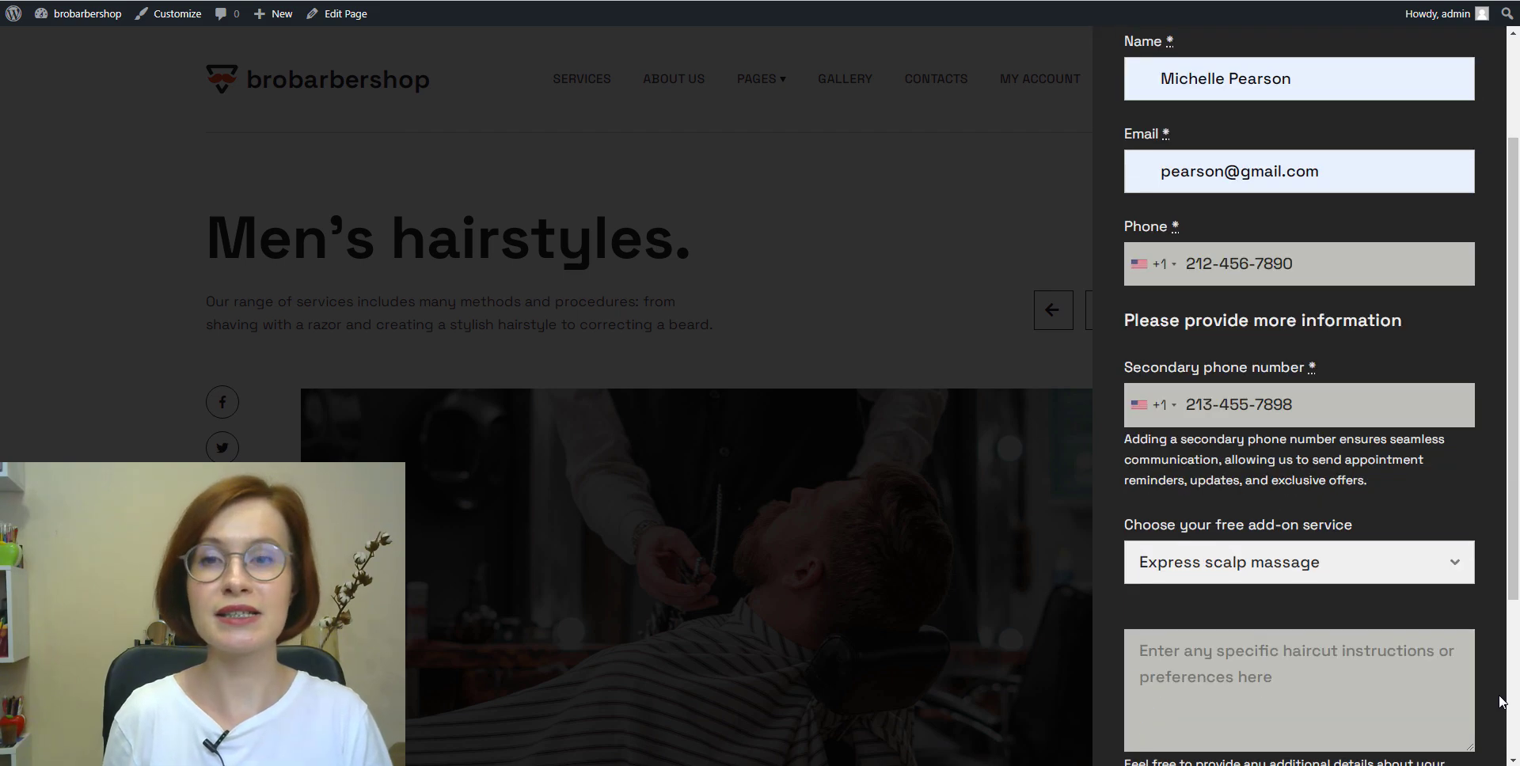
{"action": "scroll", "coordinate": [1502, 703], "scroll_direction": "down", "scroll_amount": 3}
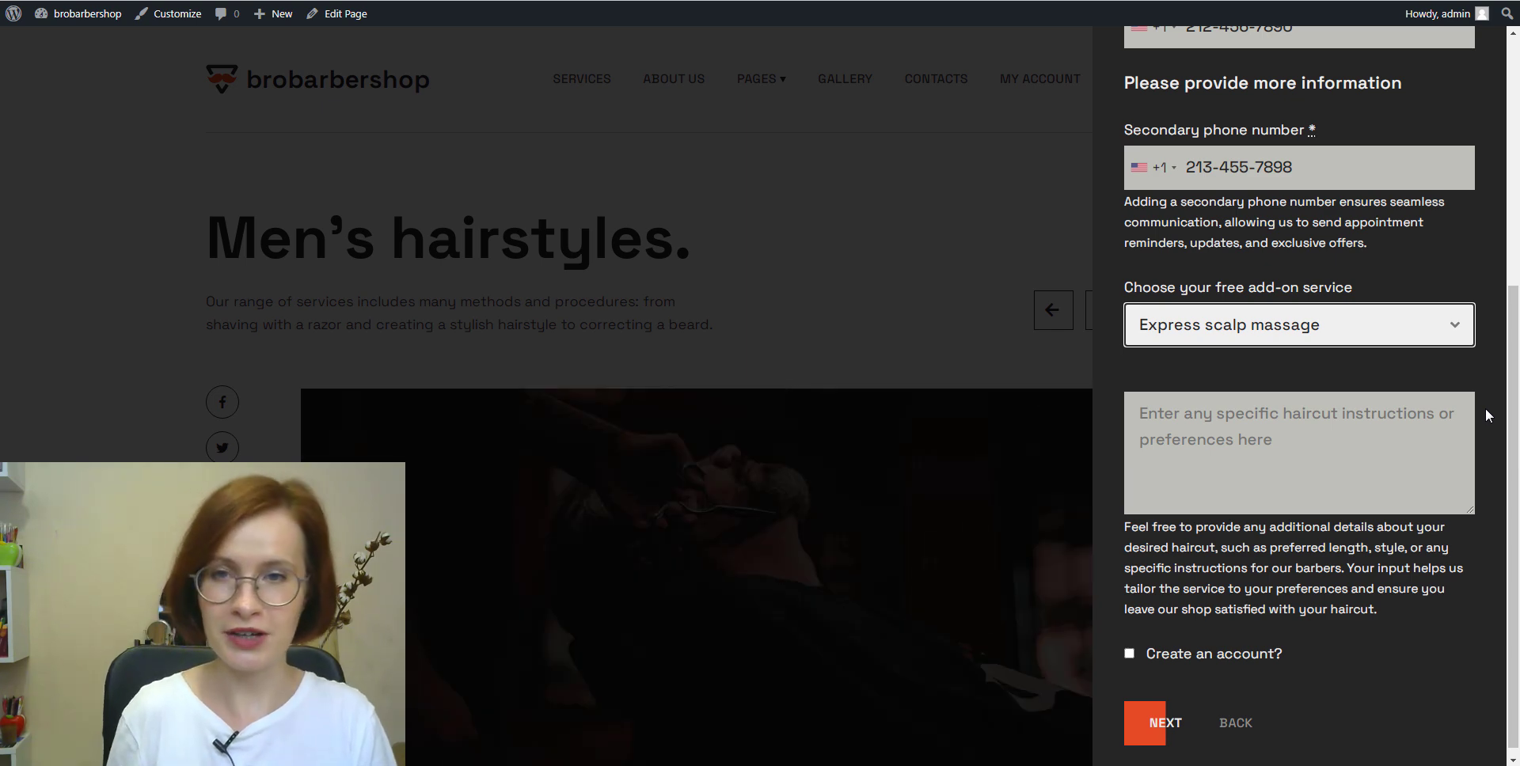
{"action": "left_click", "coordinate": [1486, 409]}
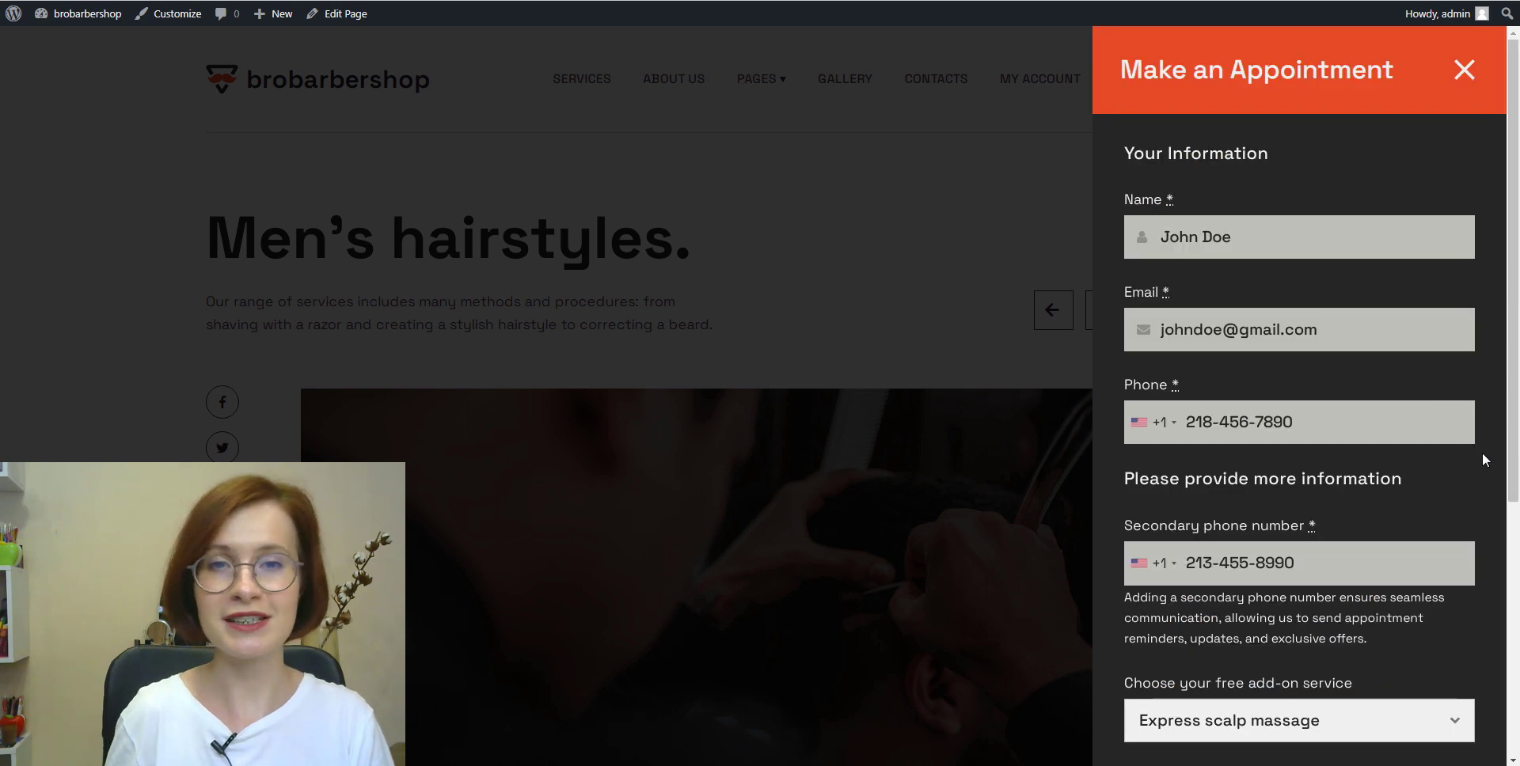
{"action": "scroll", "coordinate": [1482, 453], "scroll_direction": "down", "scroll_amount": 4}
{"action": "scroll", "coordinate": [1482, 463], "scroll_direction": "down", "scroll_amount": 1}
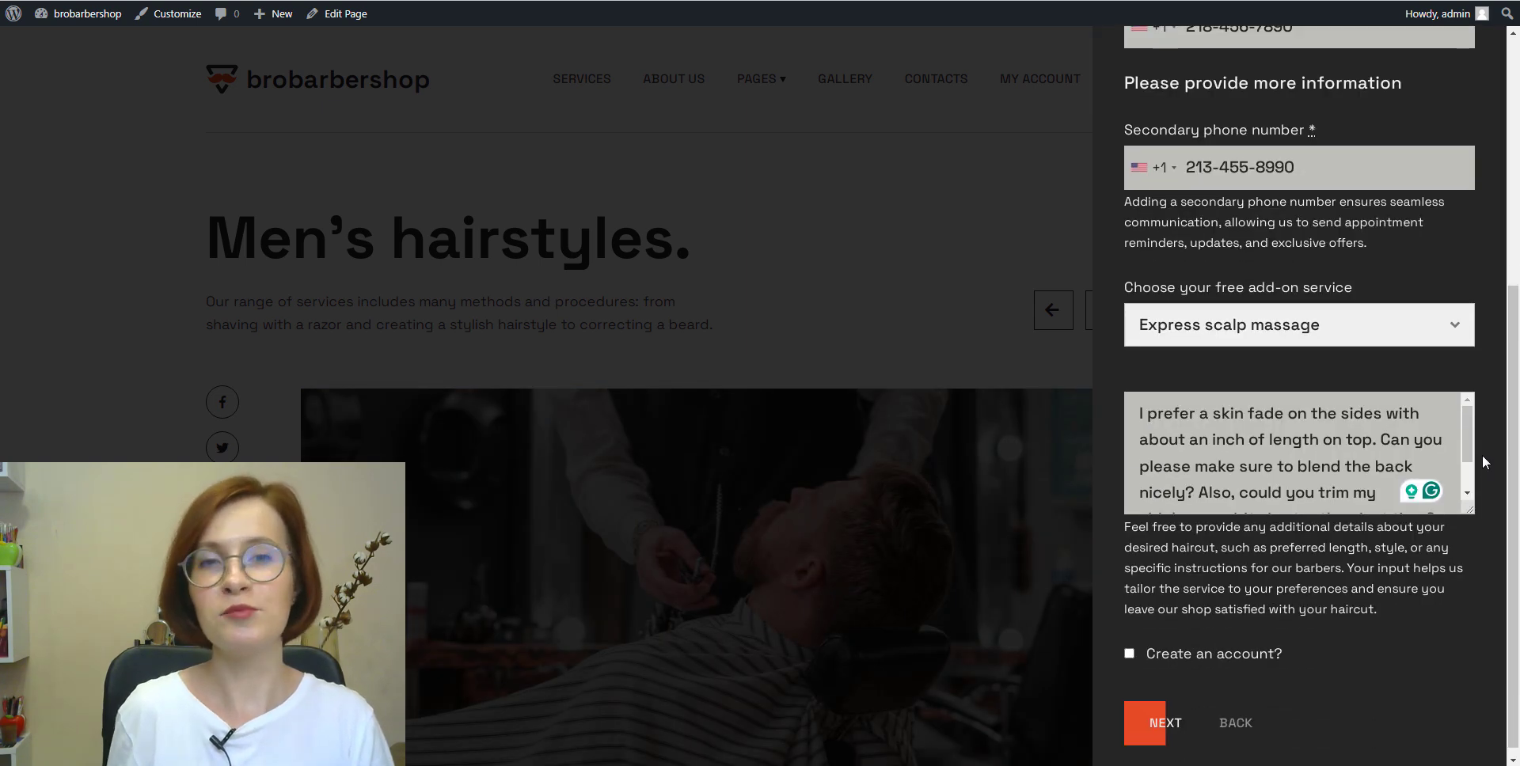
Choose "Express scalp massage" for the free add-on service and enable account creation in the appointment form.
{"action": "left_click", "coordinate": [1455, 339]}
{"action": "left_click", "coordinate": [1455, 358]}
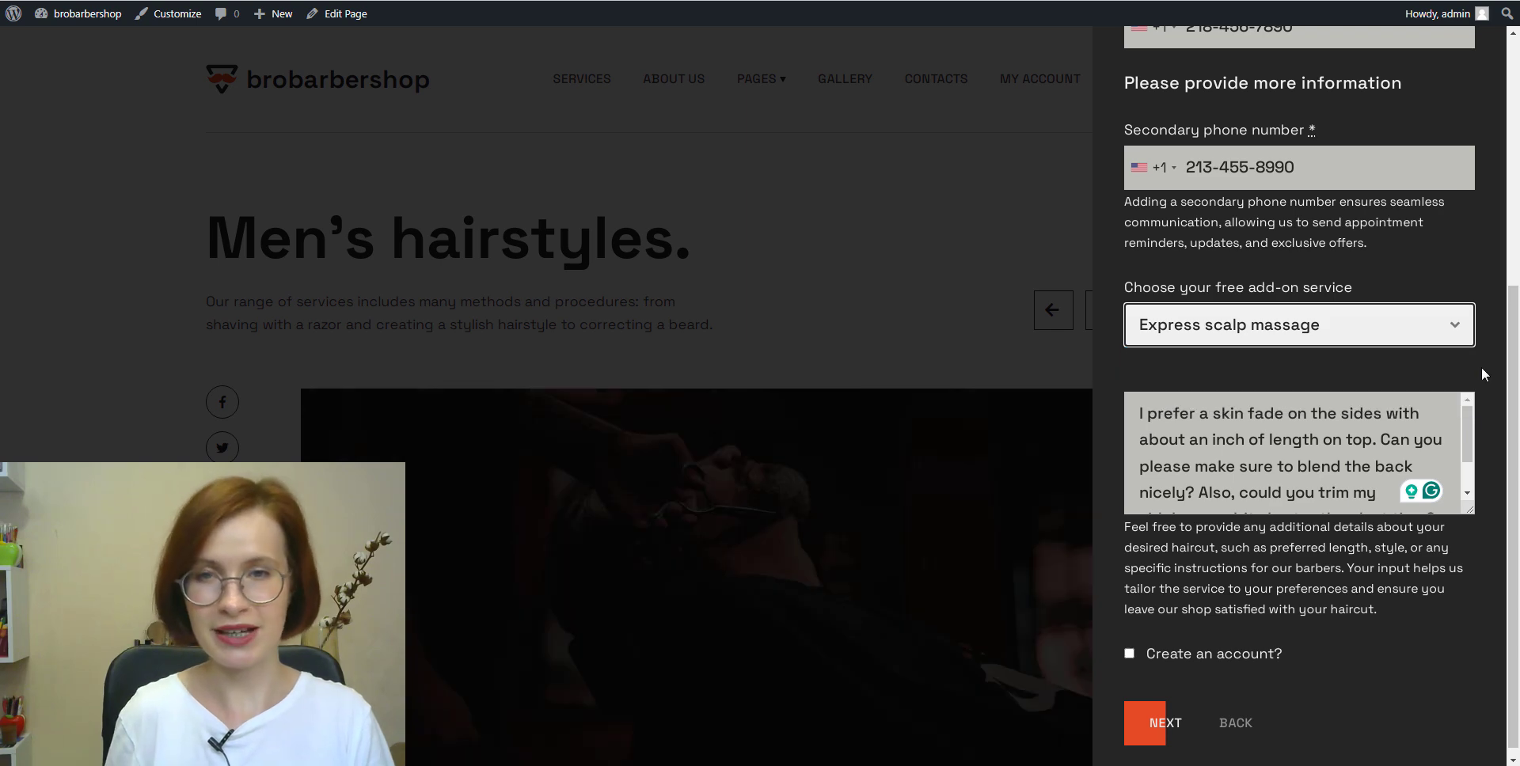
{"action": "scroll", "coordinate": [1388, 443], "scroll_direction": "down", "scroll_amount": 3}
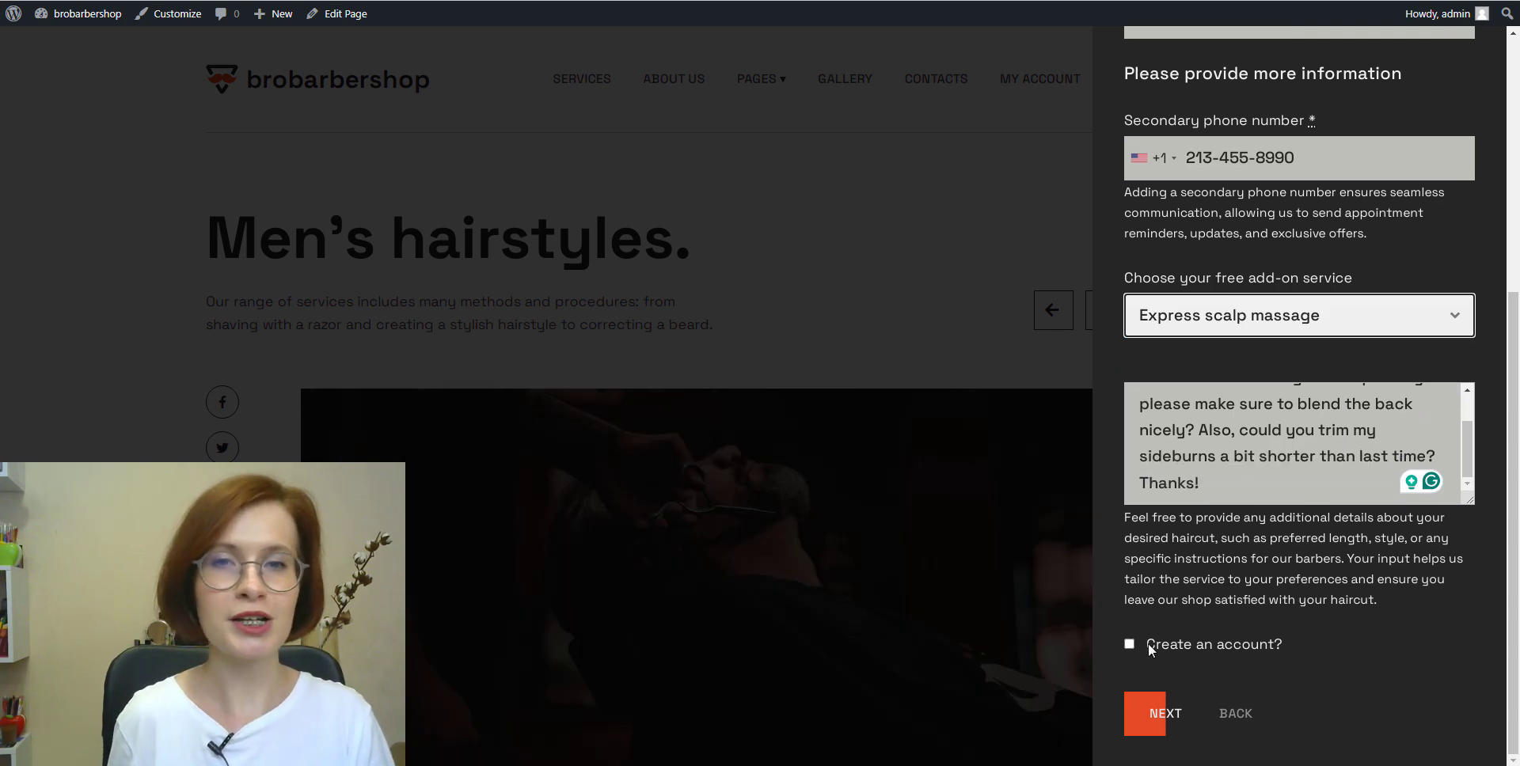
{"action": "left_click", "coordinate": [1129, 644]}
{"action": "scroll", "coordinate": [1299, 741], "scroll_direction": "down", "scroll_amount": 1}
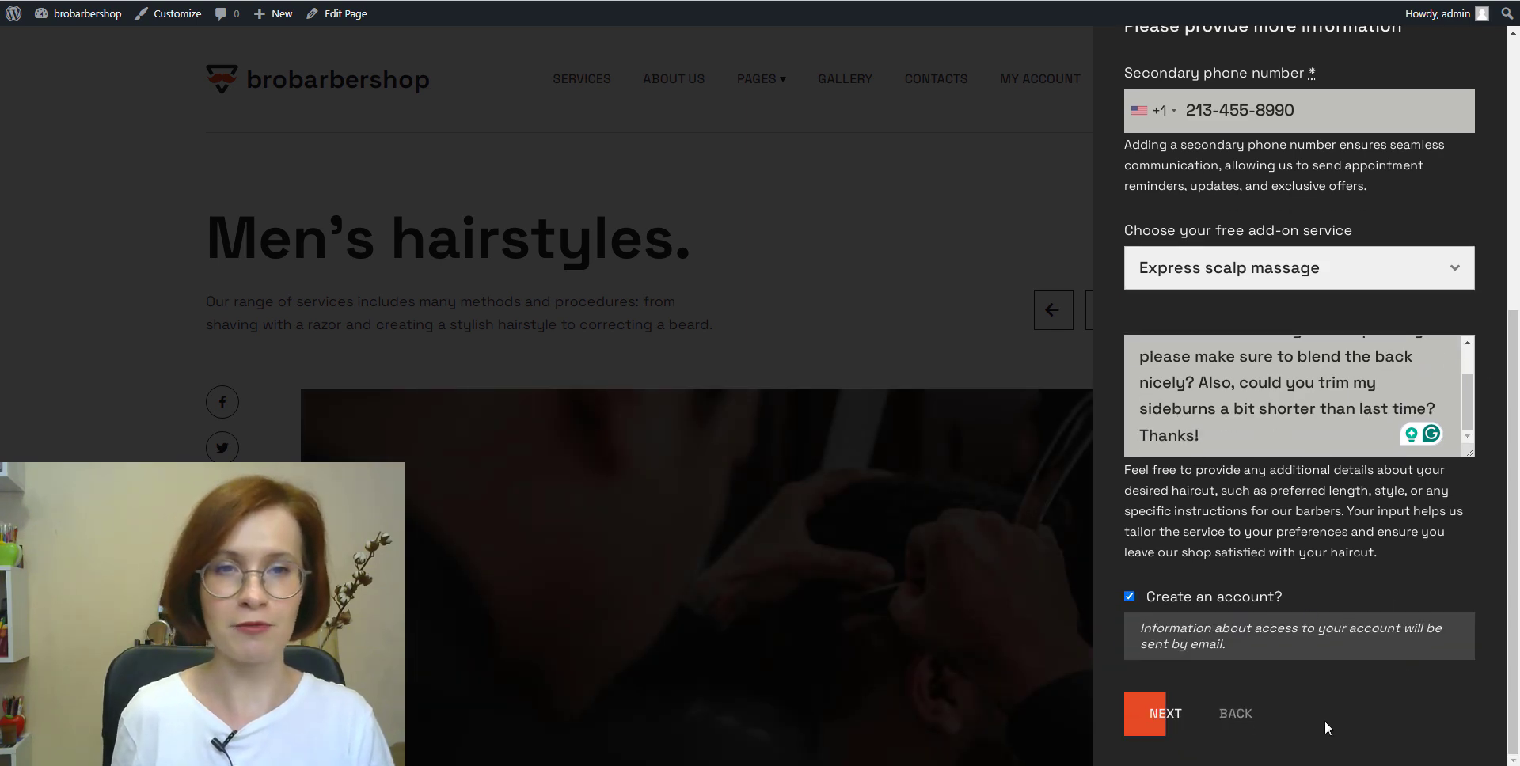
Continue to the order summary, accept the terms and conditions, and submit the Men's Haircut reservation.
{"action": "left_click", "coordinate": [1164, 717]}
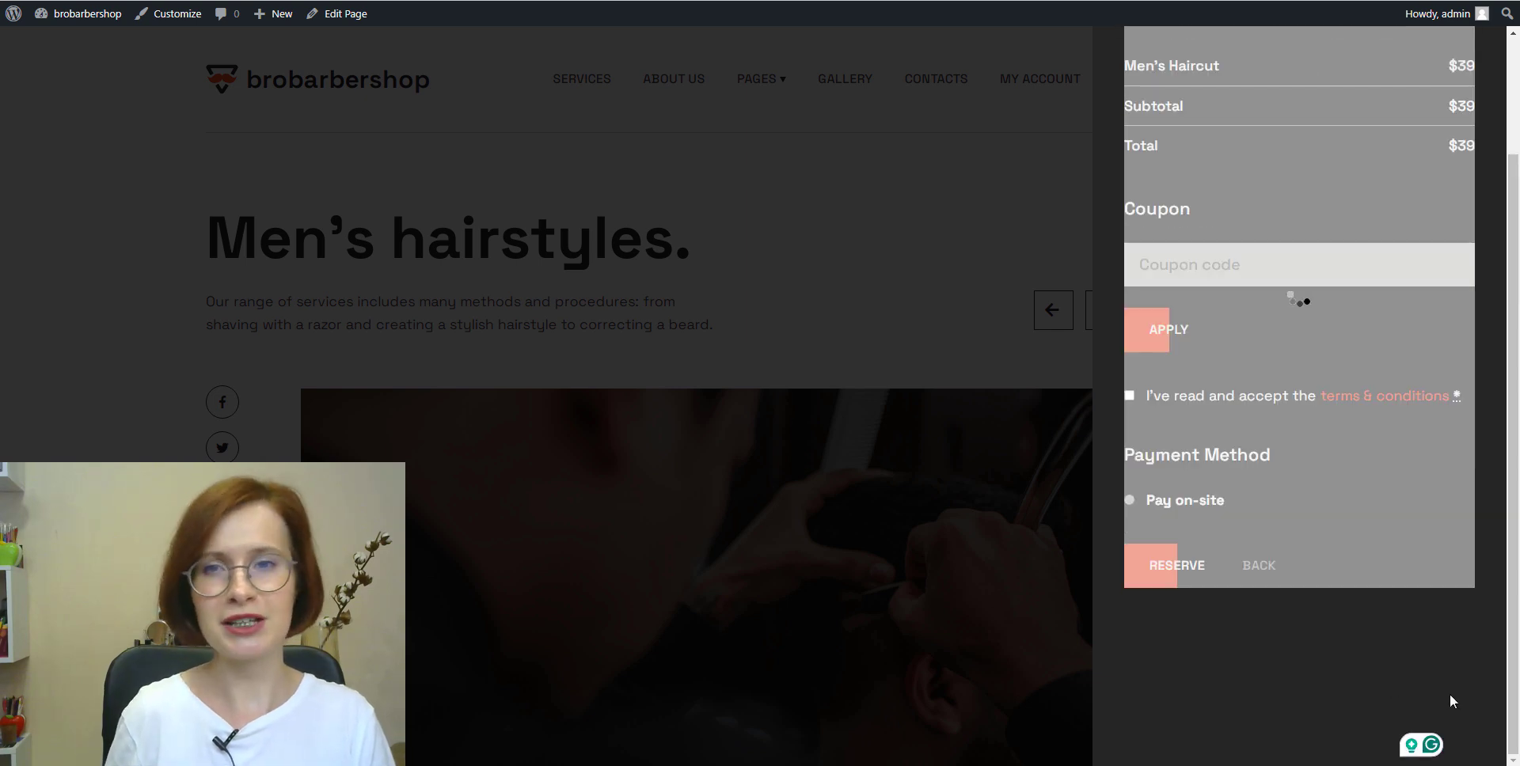
{"action": "left_click", "coordinate": [1129, 537]}
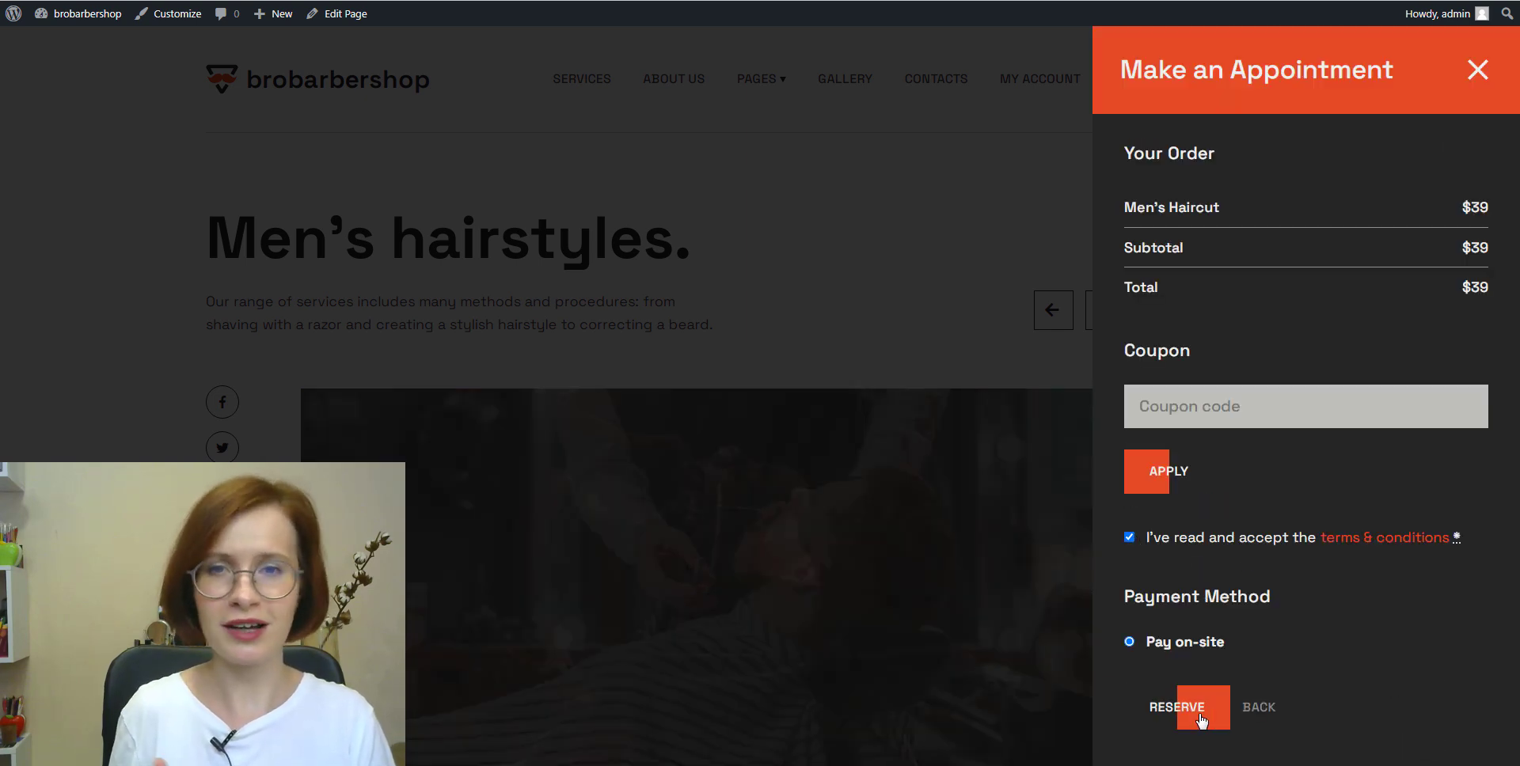
{"action": "left_click", "coordinate": [1201, 716]}
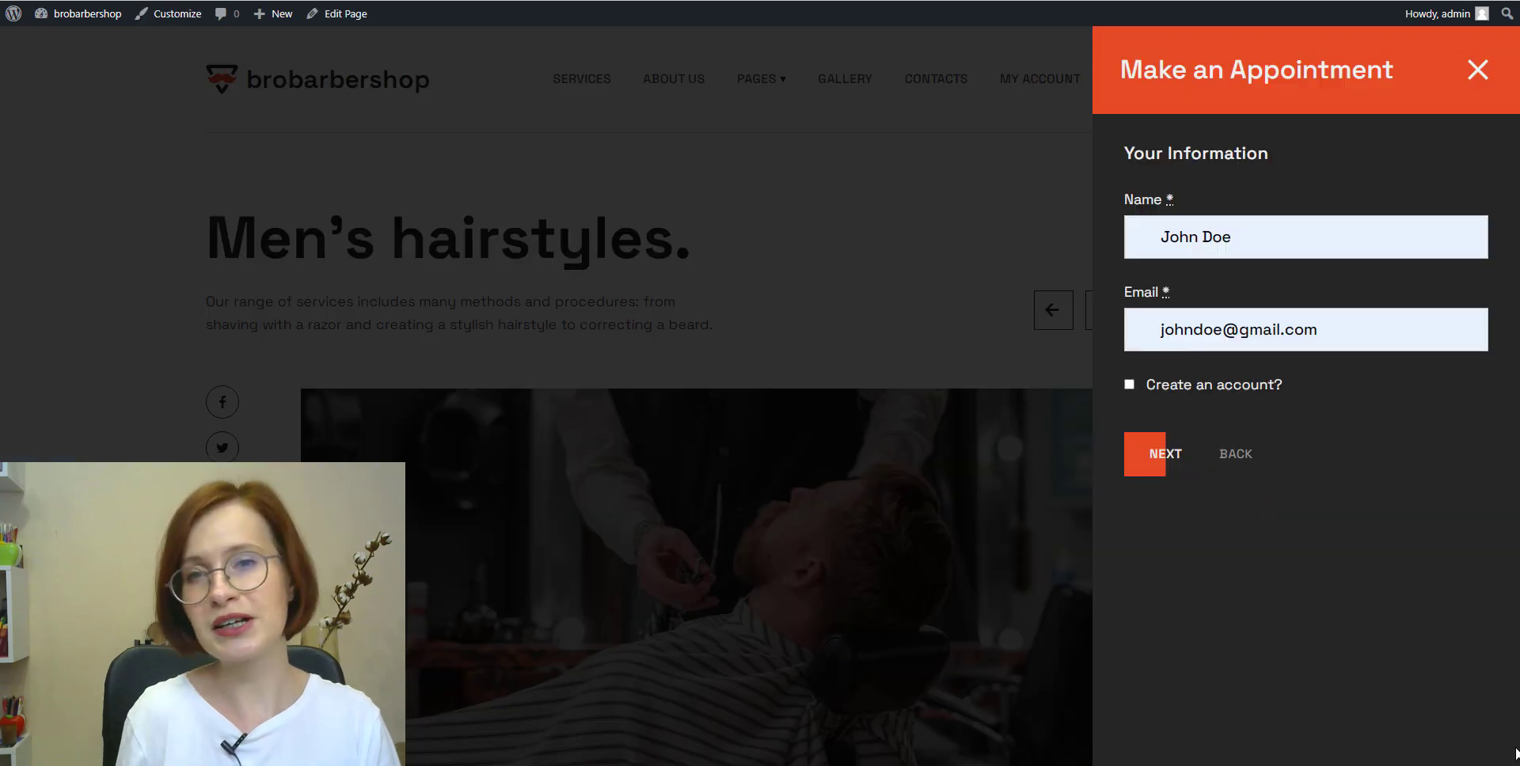
Reserve a Men's Haircut through the shortened form with only name and email, accepting the terms and conditions.
{"action": "left_click", "coordinate": [1171, 472]}
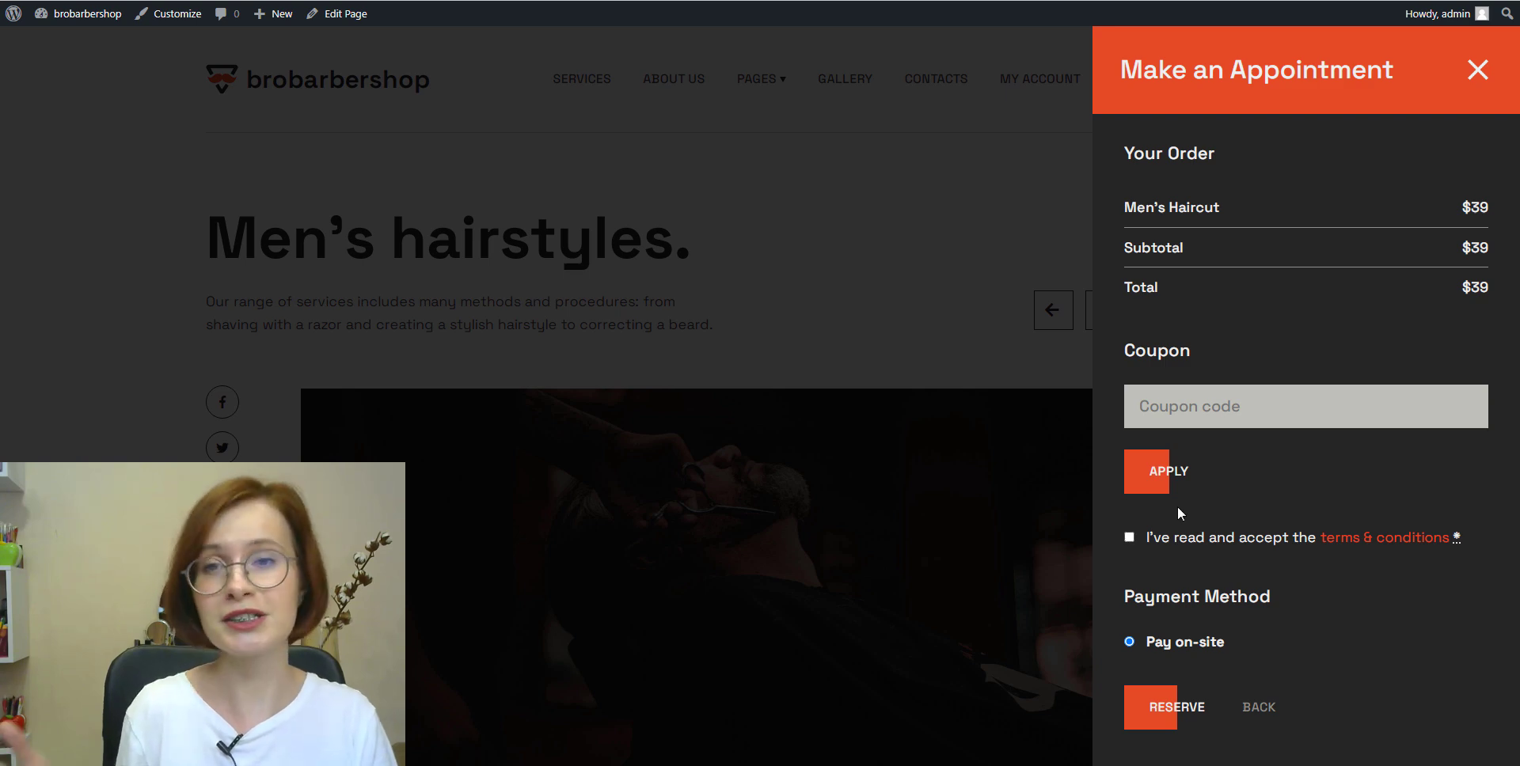
{"action": "left_click", "coordinate": [1129, 537]}
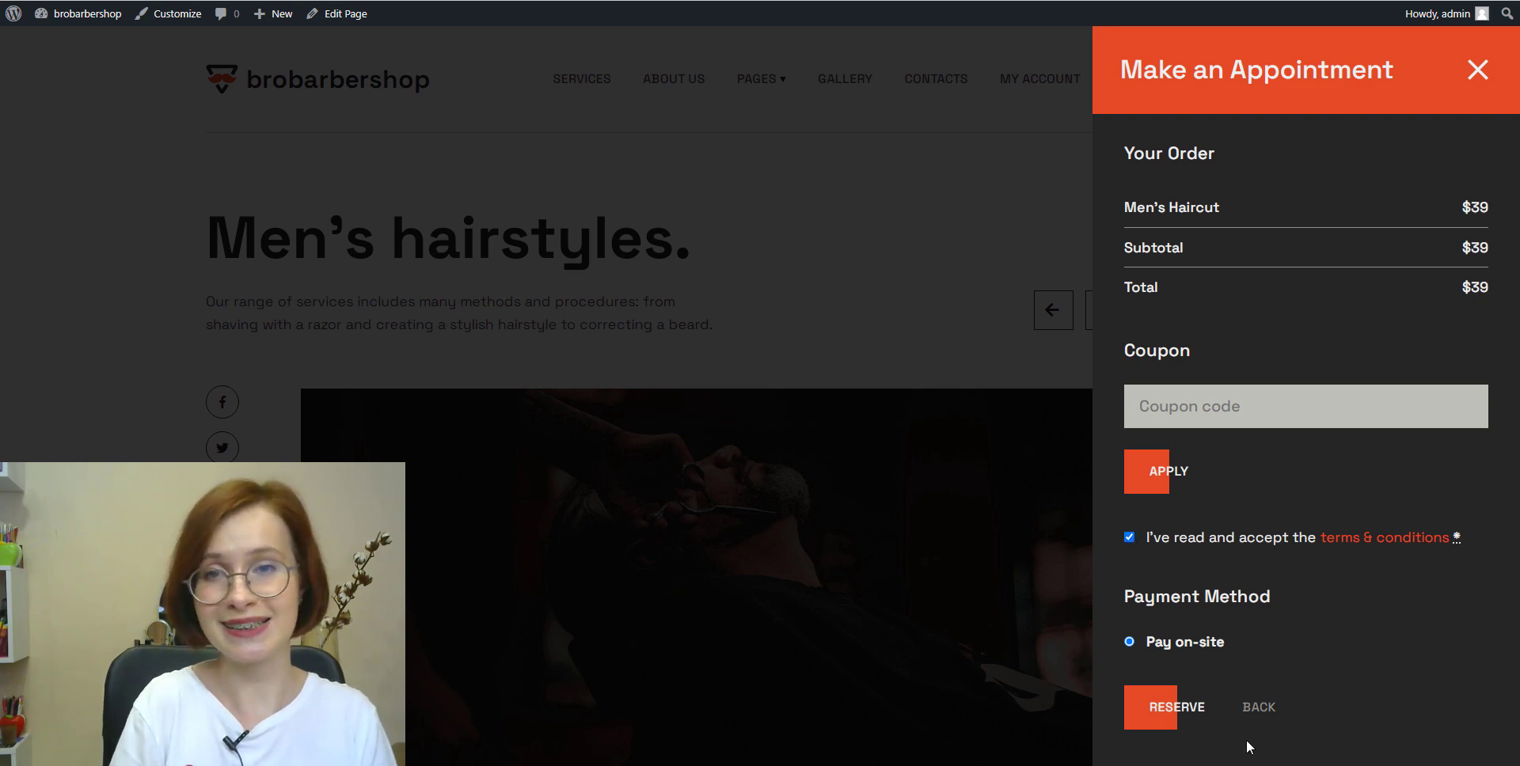
{"action": "left_click", "coordinate": [1183, 721]}
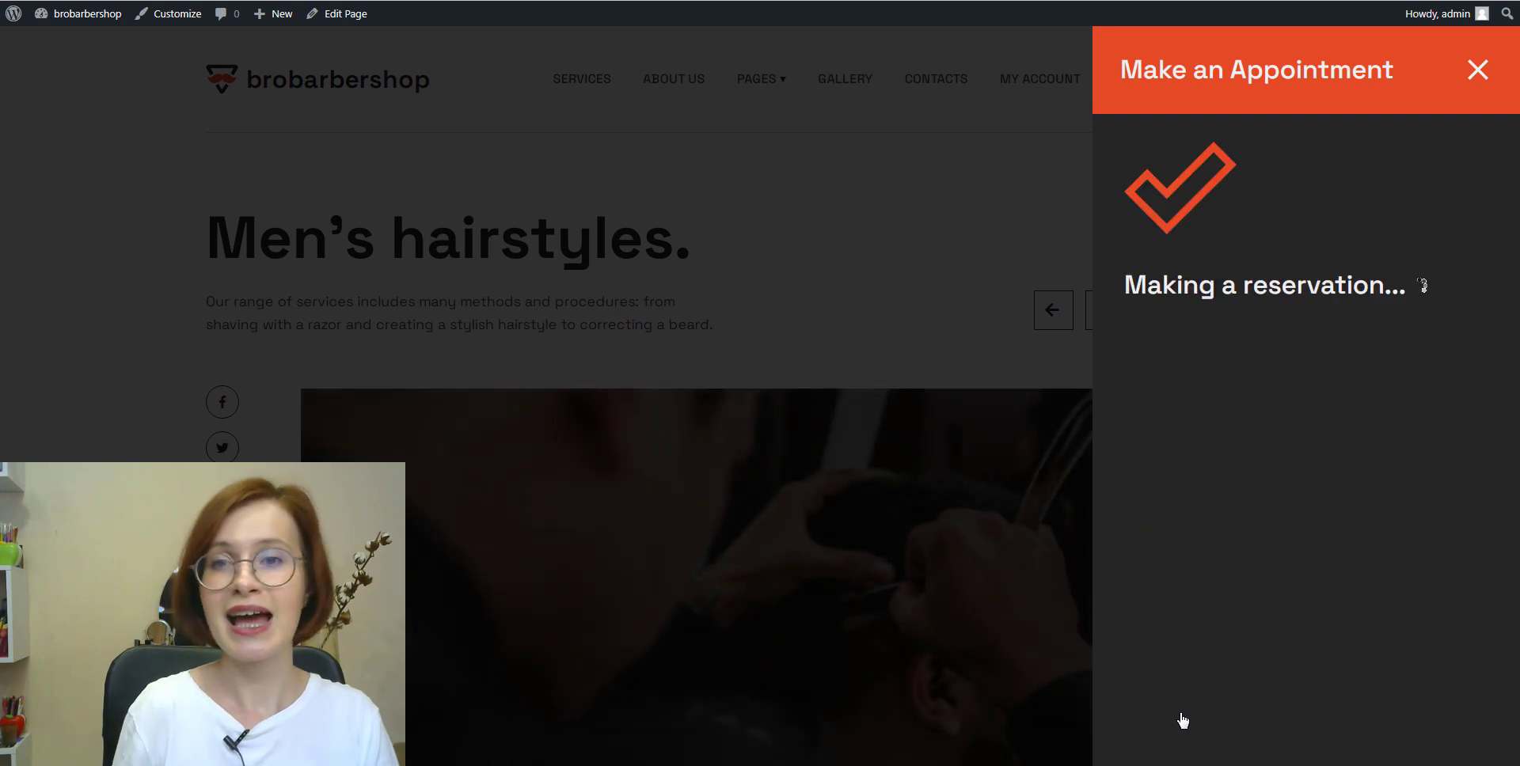